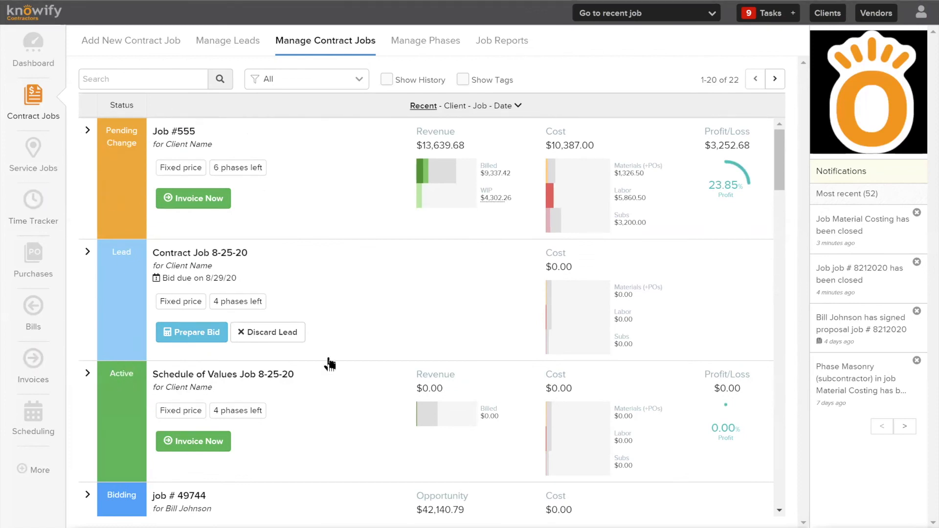
Open the project plan of the lead Contract Job 8-25-20
click(130, 269)
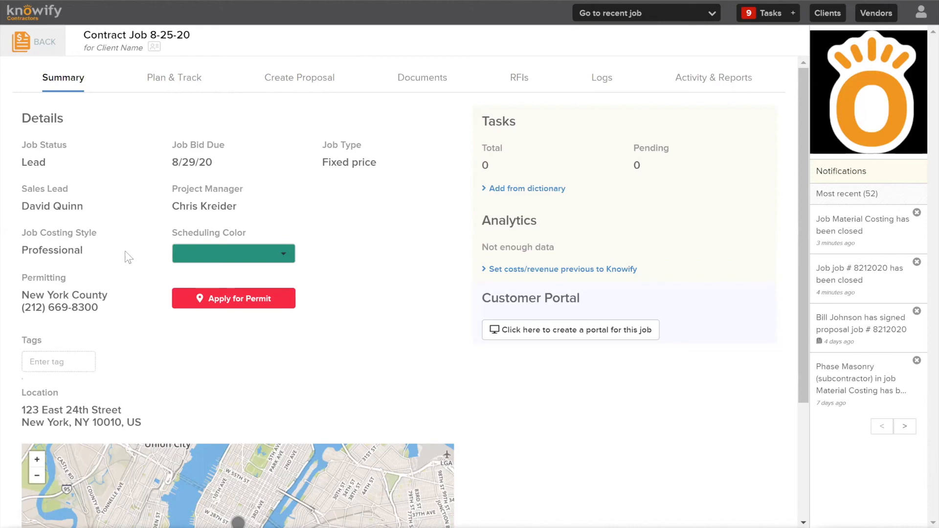
click(183, 80)
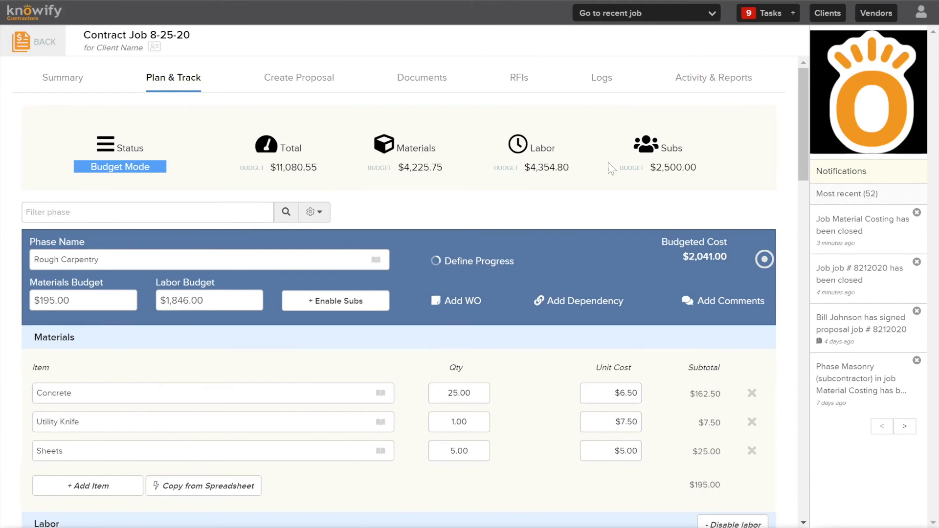
Review the Rough Carpentry phase's material items, labor roles and their cost subtotals in the plan
scroll(680, 149, down, 3)
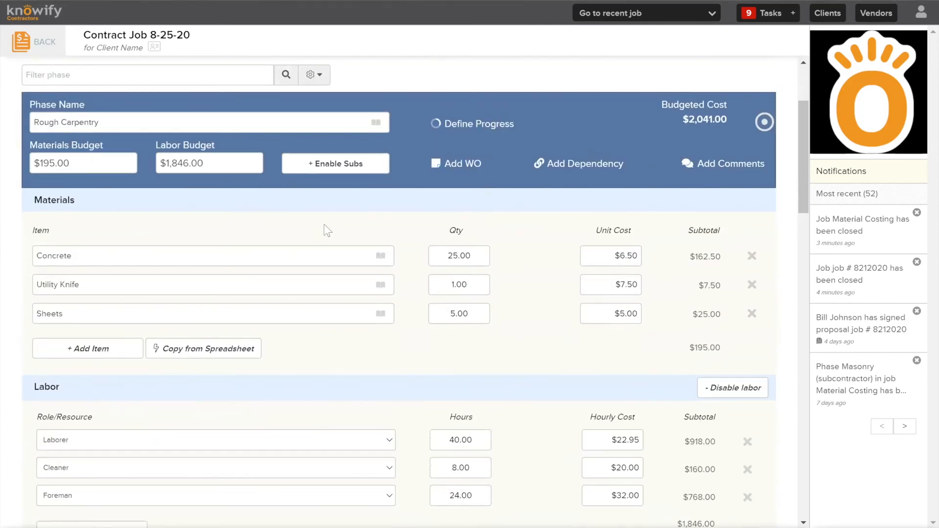
scroll(236, 189, down, 2)
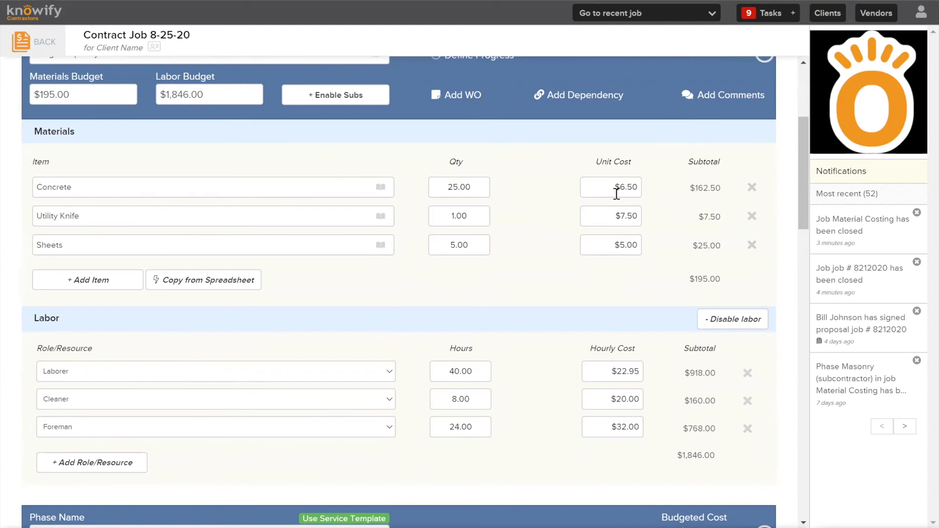
double_click(690, 282)
scroll(548, 216, down, 3)
click(550, 187)
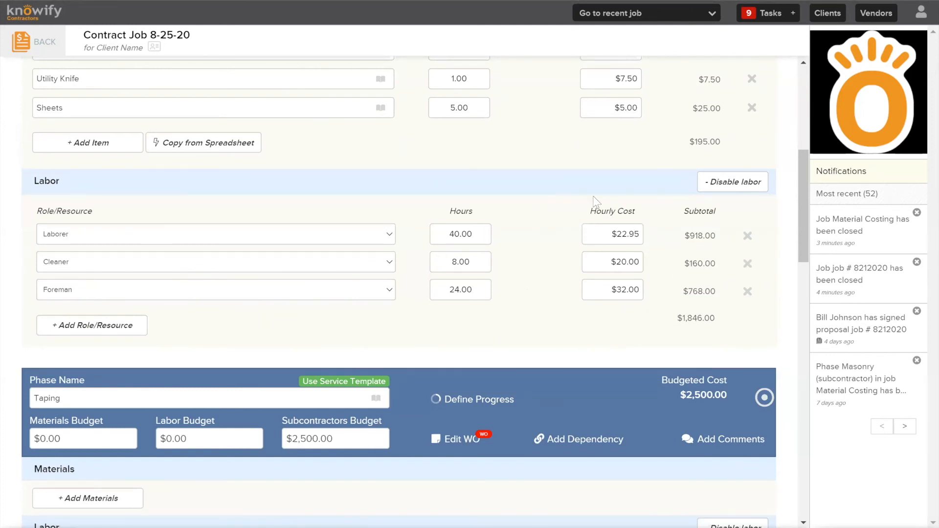
drag(669, 317, 715, 317)
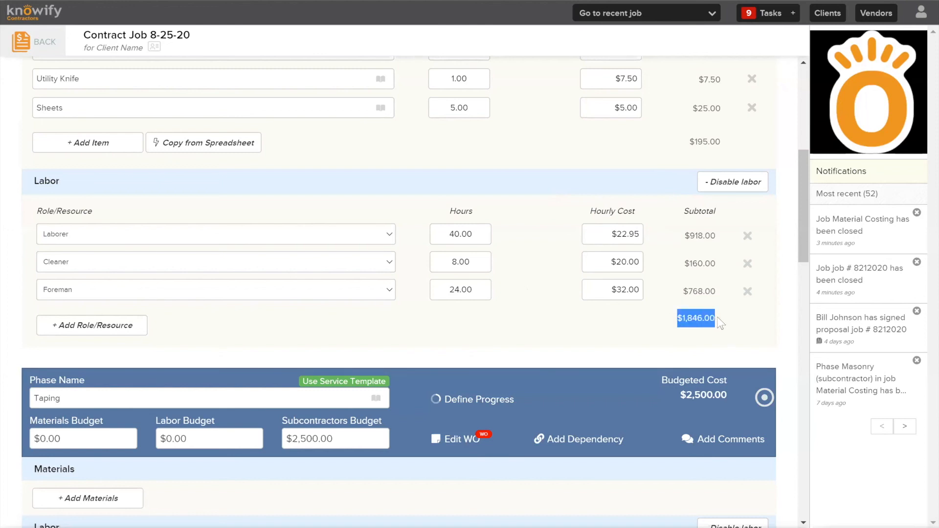
click(691, 318)
scroll(690, 319, up, 4)
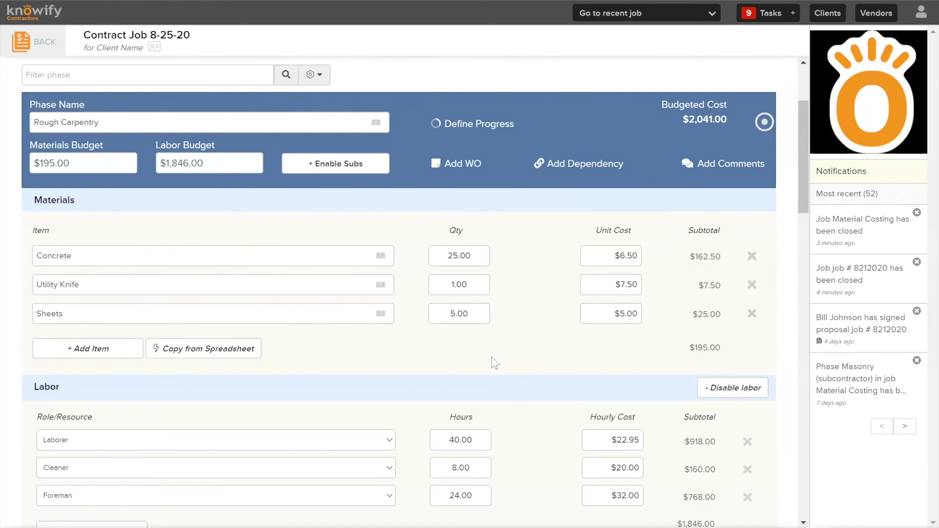
Set the Taping phase's materials budget to $1,500
scroll(430, 389, down, 7)
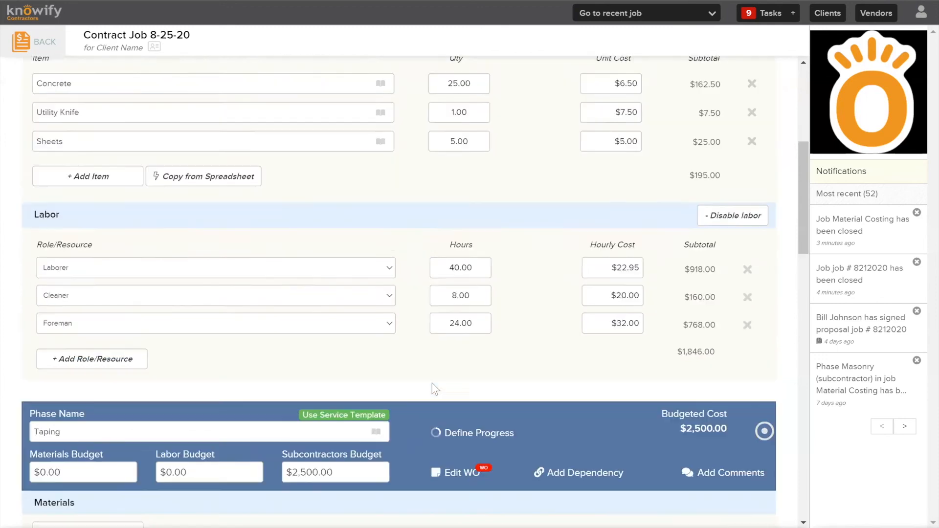
scroll(160, 394, down, 3)
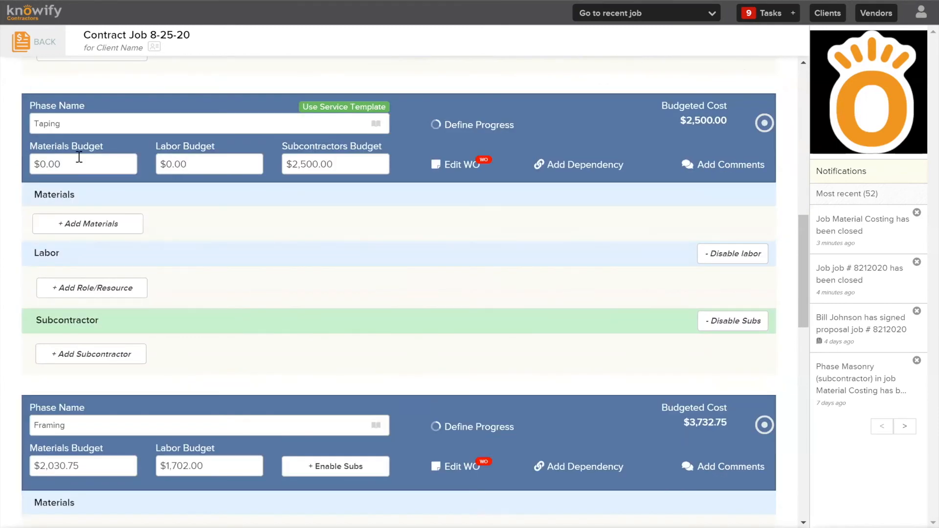
click(92, 167)
text(1,5)
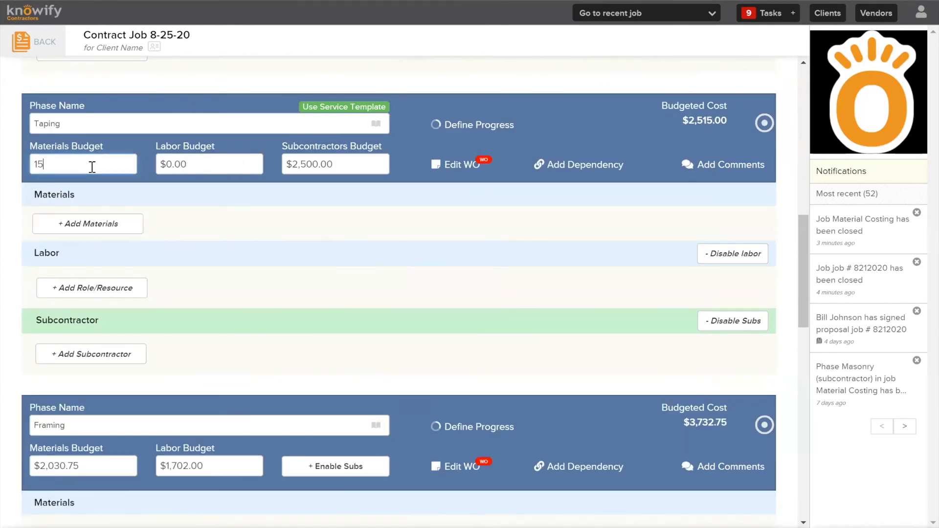
text(00)
click(182, 210)
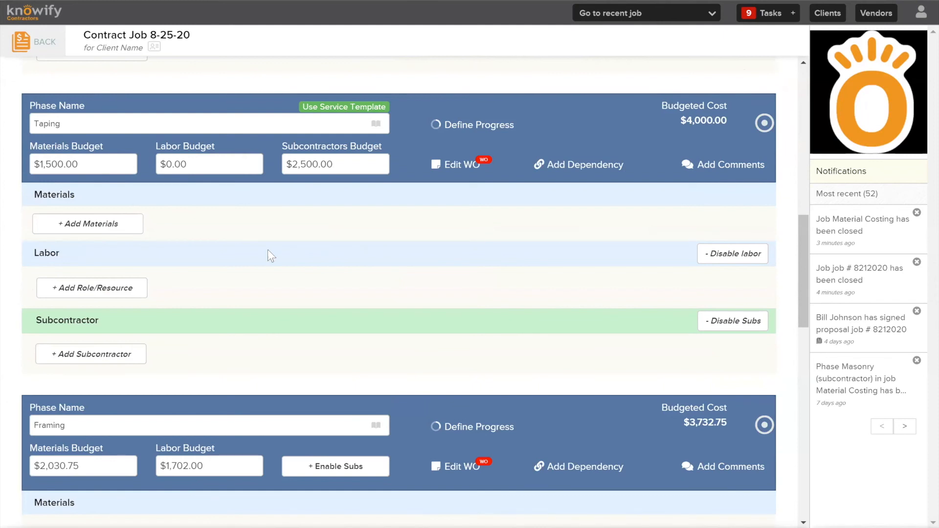
Check the job's overall budget totals and save the plan changes
scroll(269, 250, up, 15)
scroll(191, 179, up, 2)
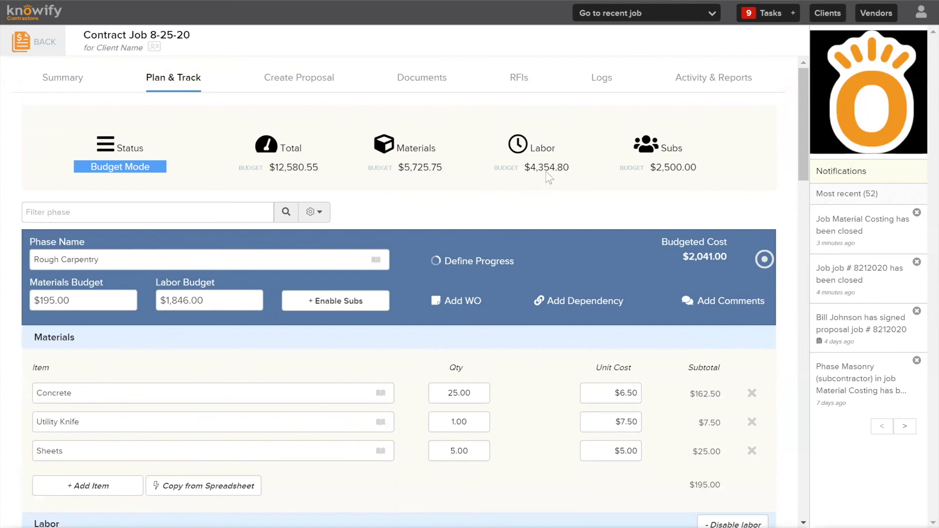
drag(803, 126, 803, 462)
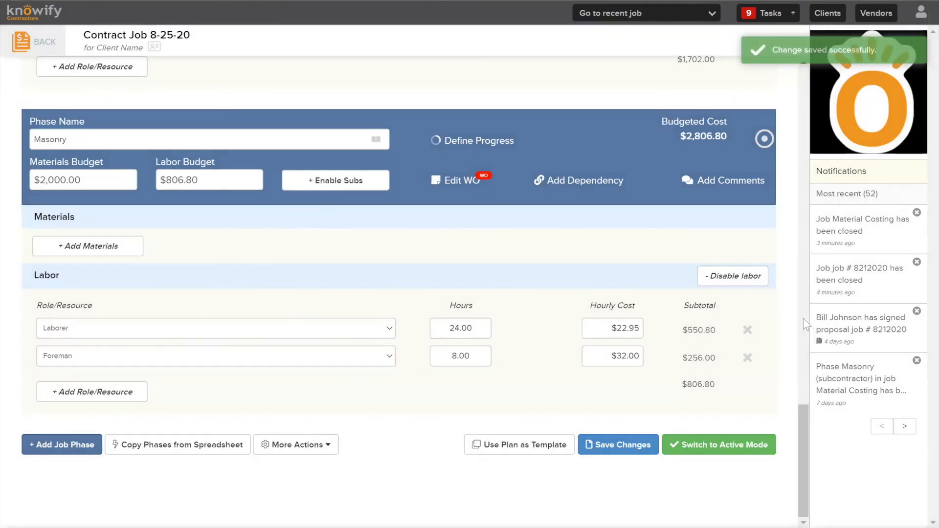
drag(804, 417, 833, 53)
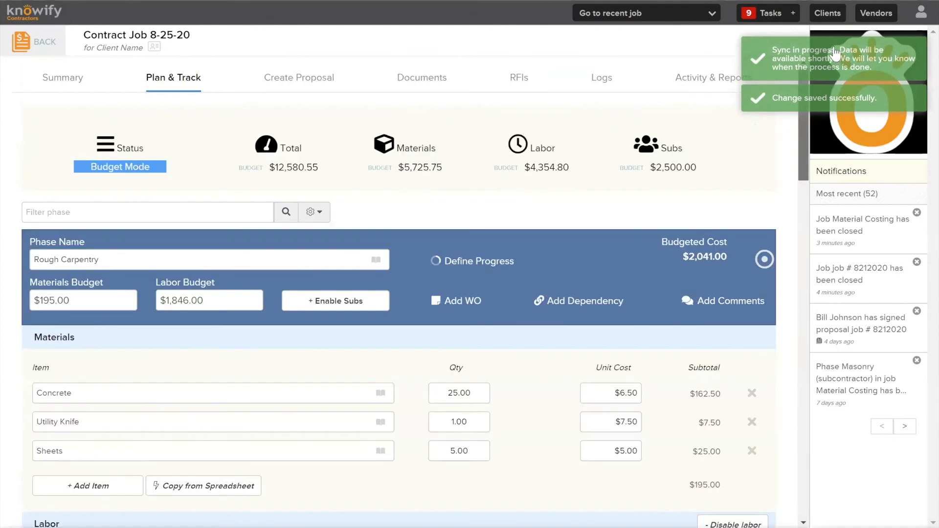
Create a draft proposal for the job, using the project plan phases to generate its line items
click(309, 78)
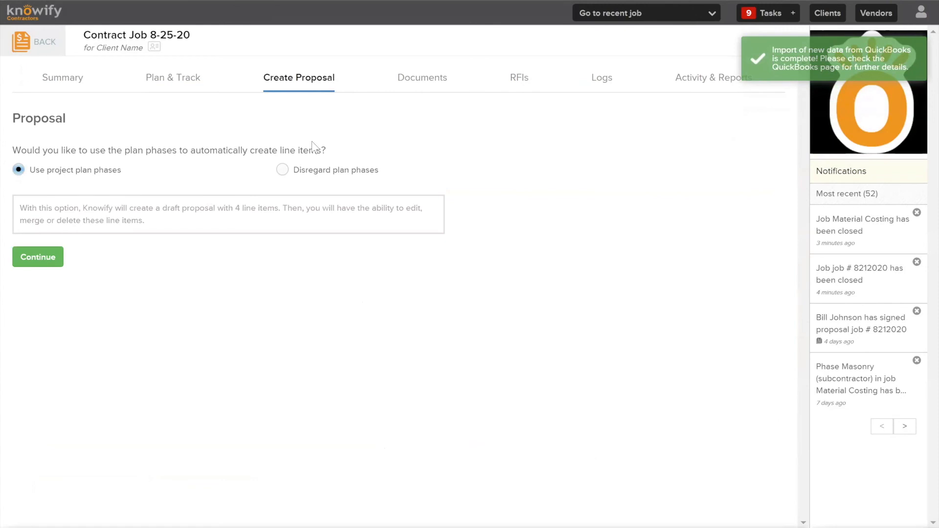
click(284, 170)
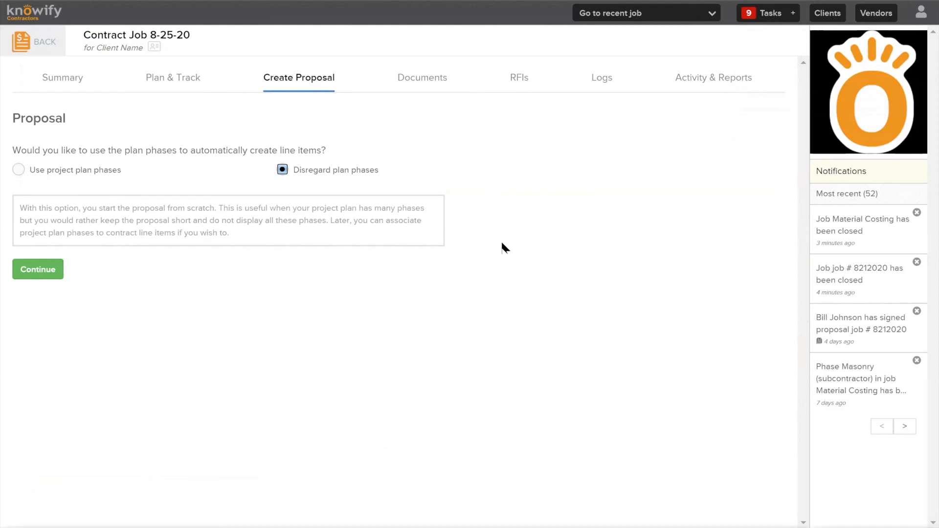
click(18, 170)
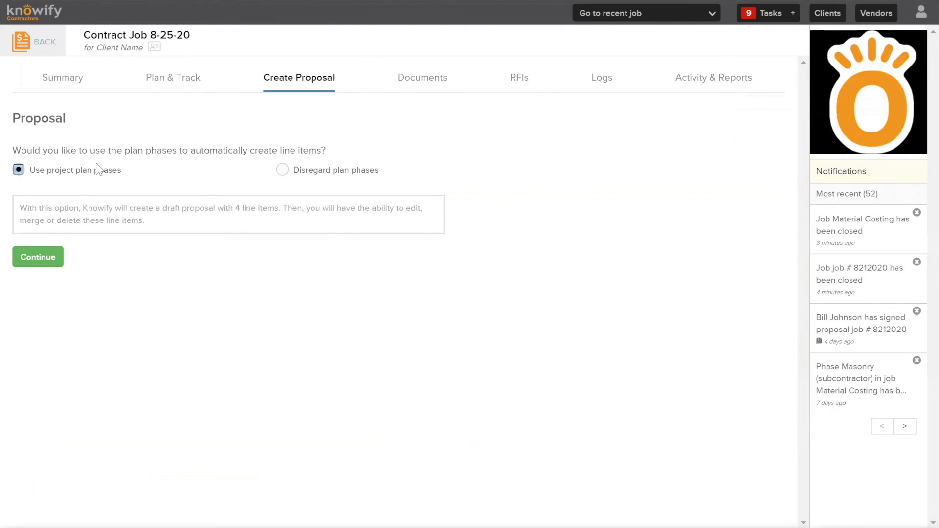
click(40, 258)
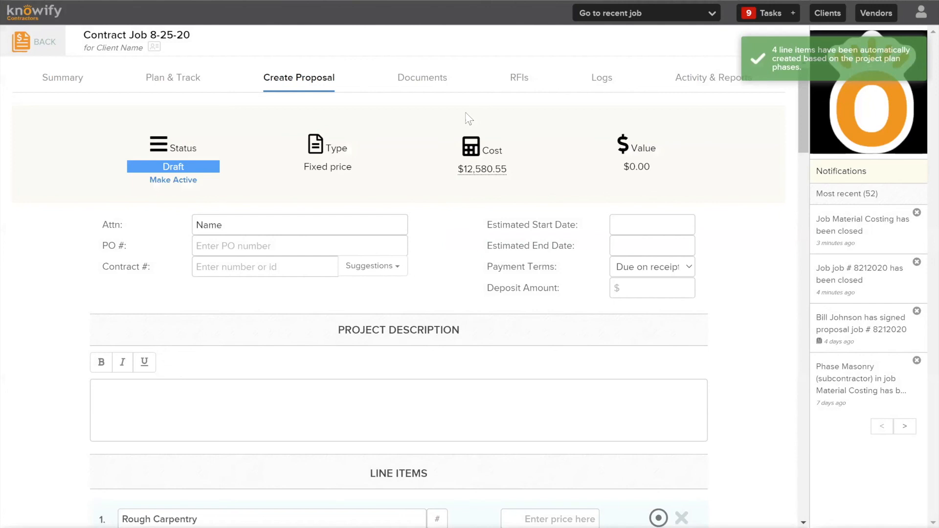
Look through the draft proposal's line items, including their client descriptions, cost balances and markup fields
scroll(419, 220, down, 5)
scroll(188, 238, down, 1)
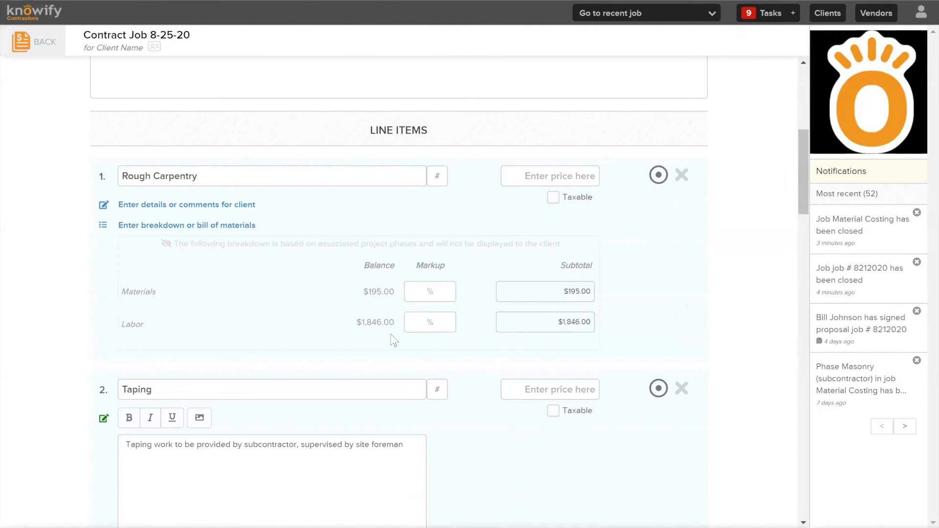
scroll(392, 337, down, 2)
scroll(390, 336, up, 1)
scroll(391, 326, up, 1)
scroll(311, 157, down, 1)
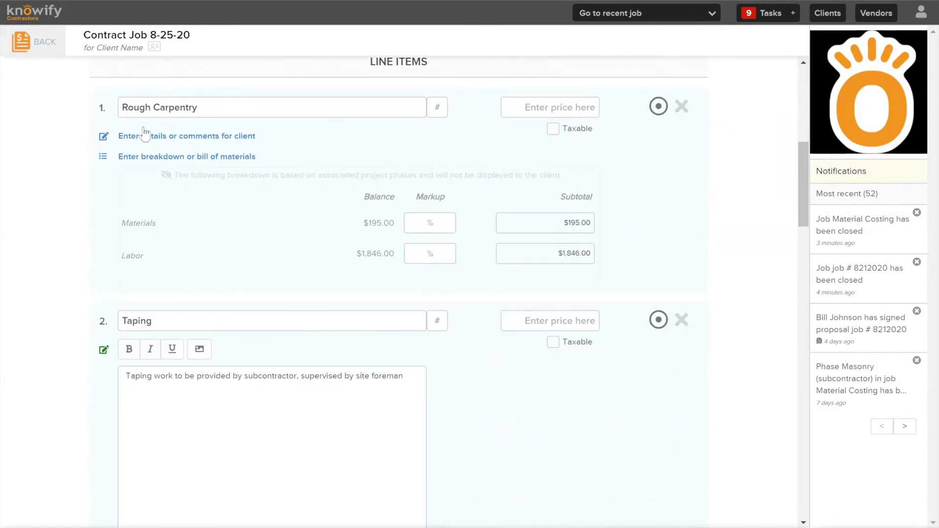
scroll(140, 169, down, 1)
scroll(181, 254, down, 4)
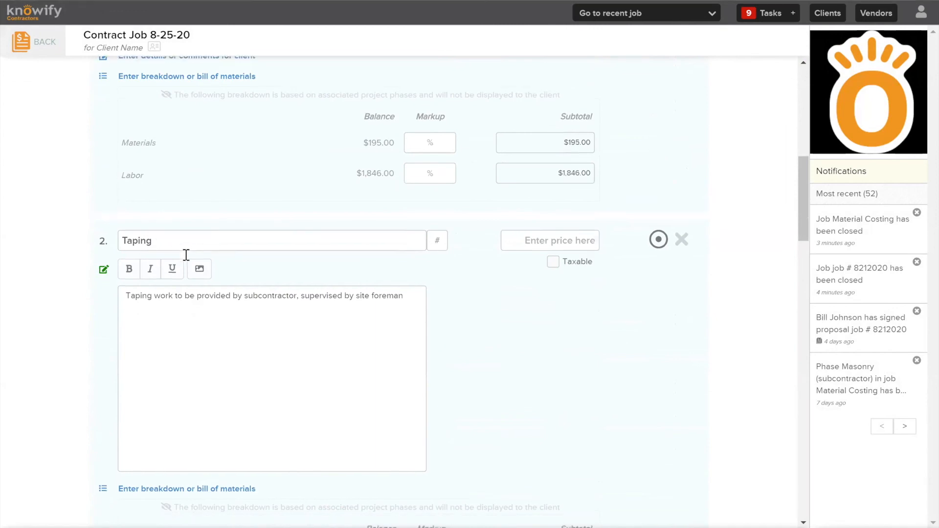
Set the Rough Carpentry line item's price to $500
scroll(270, 402, up, 5)
click(551, 242)
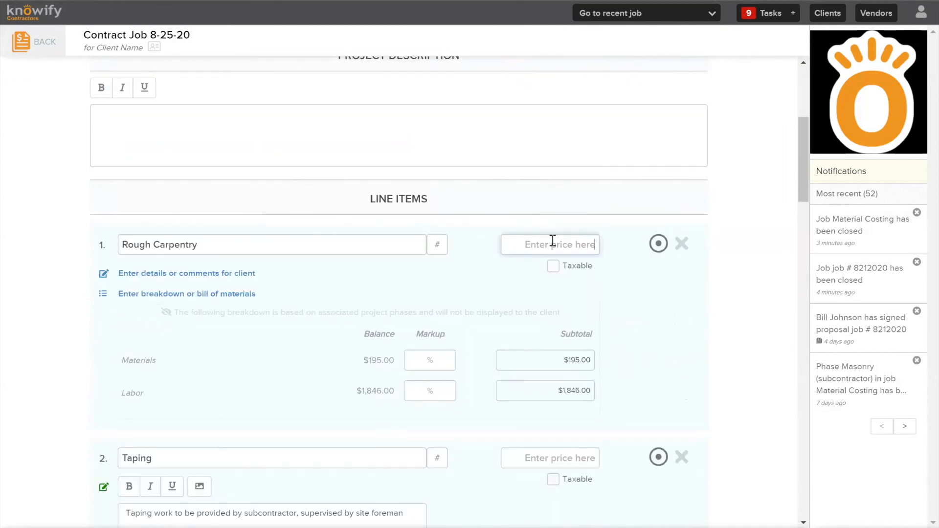
text(500)
click(566, 209)
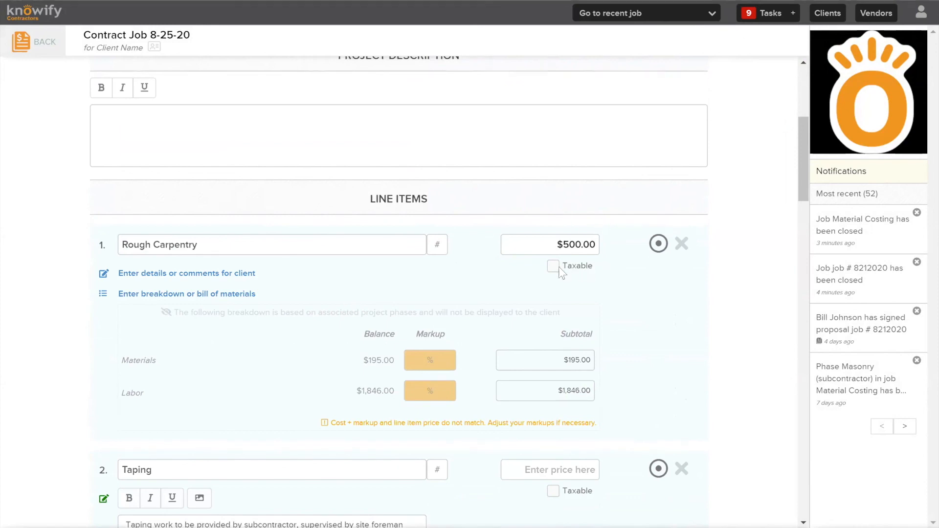
Check Rough Carpentry's materials and labor balances and set its materials markup to 50%
scroll(573, 248, down, 2)
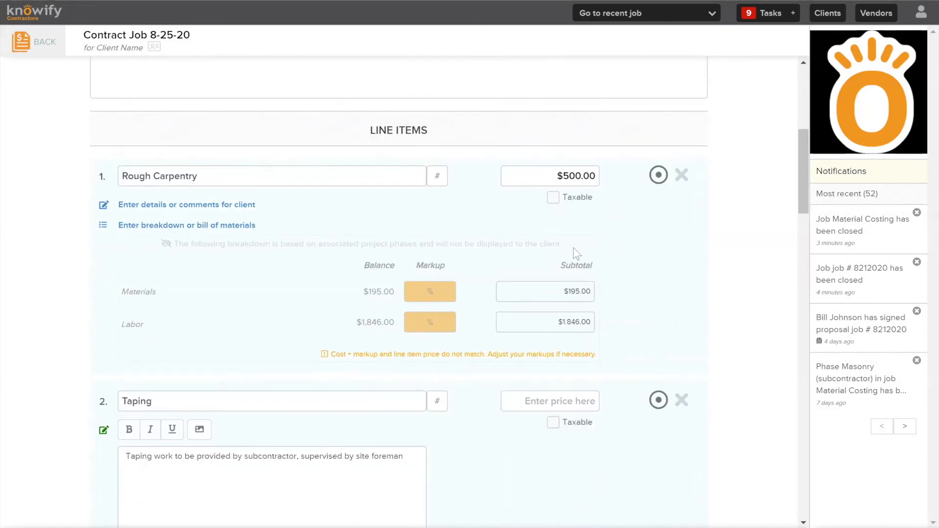
double_click(374, 291)
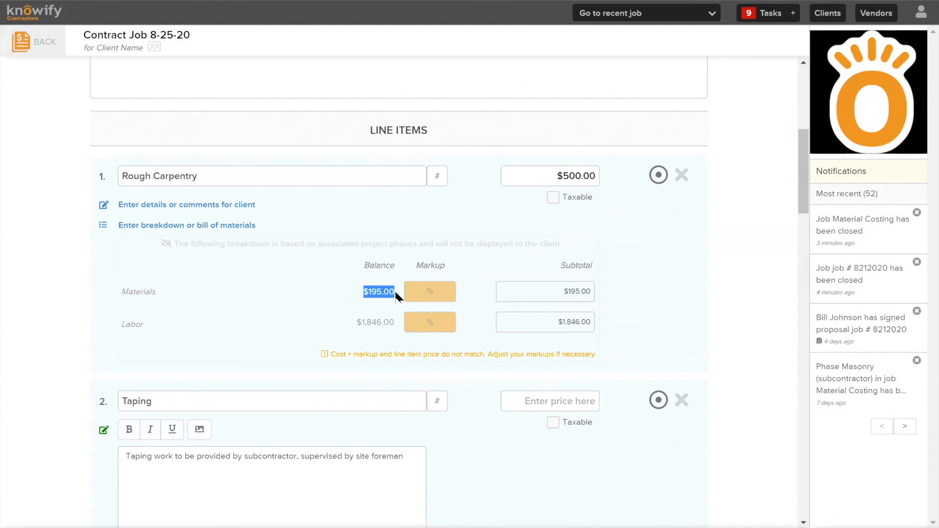
double_click(138, 292)
drag(394, 321, 357, 323)
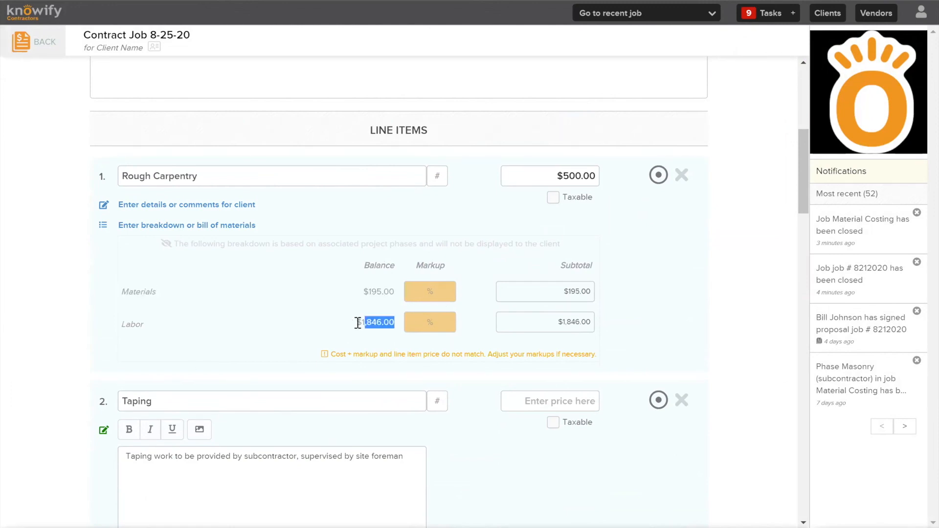
double_click(124, 325)
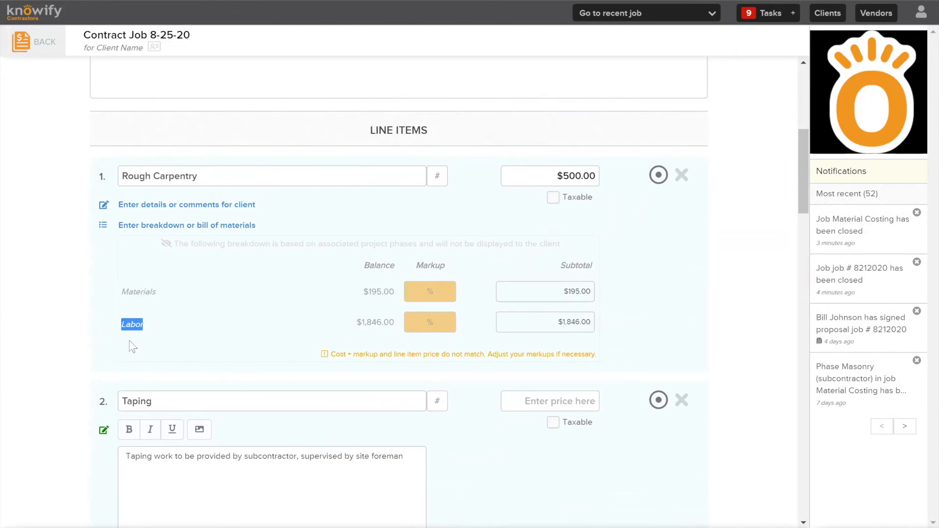
click(441, 287)
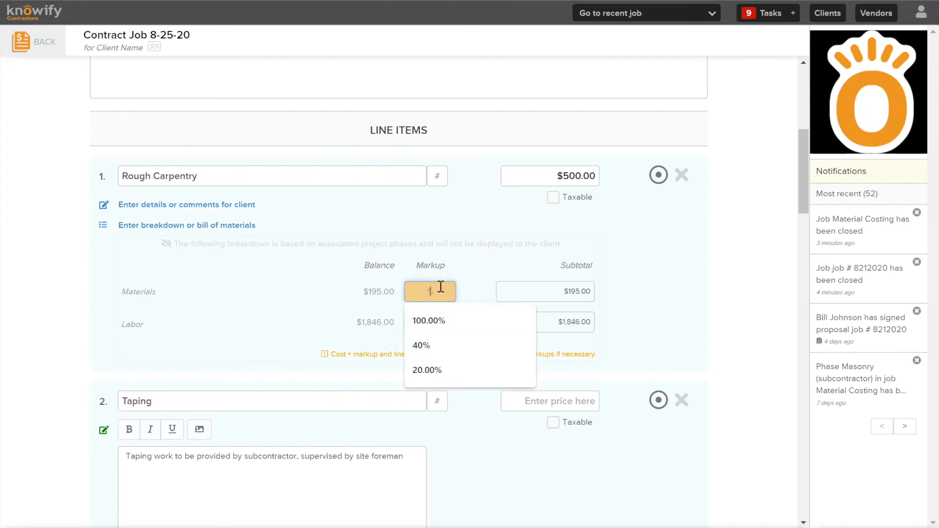
text(50)
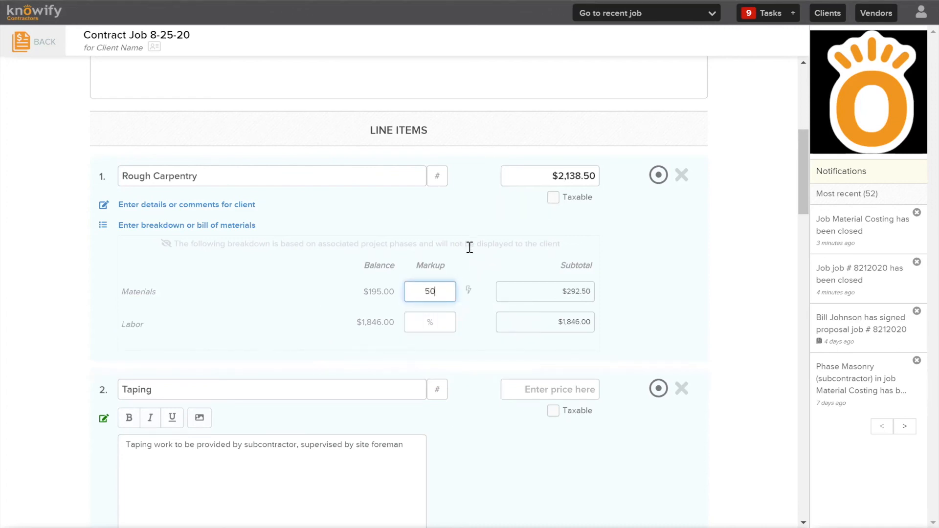
click(474, 263)
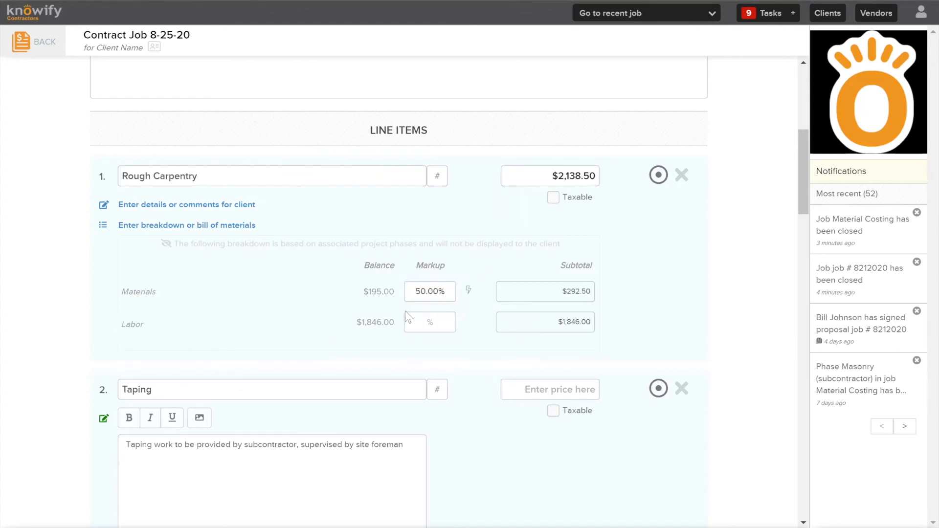
Apply the same 50% markup to all line items and review the markups and prices across the proposal
click(468, 291)
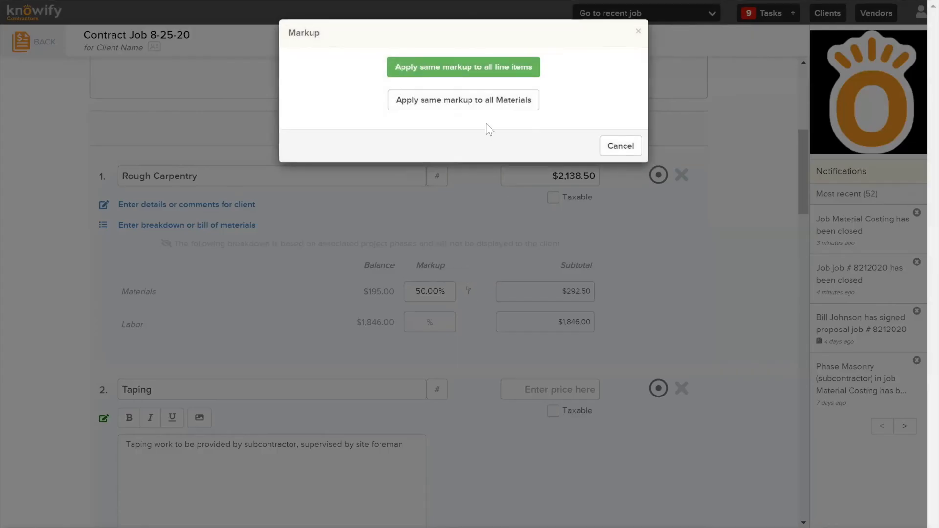
click(487, 74)
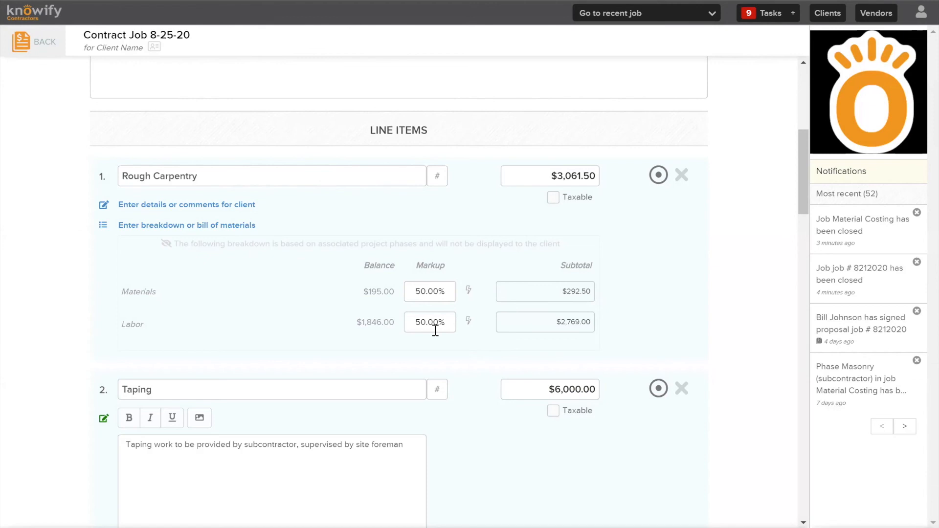
scroll(442, 323, down, 7)
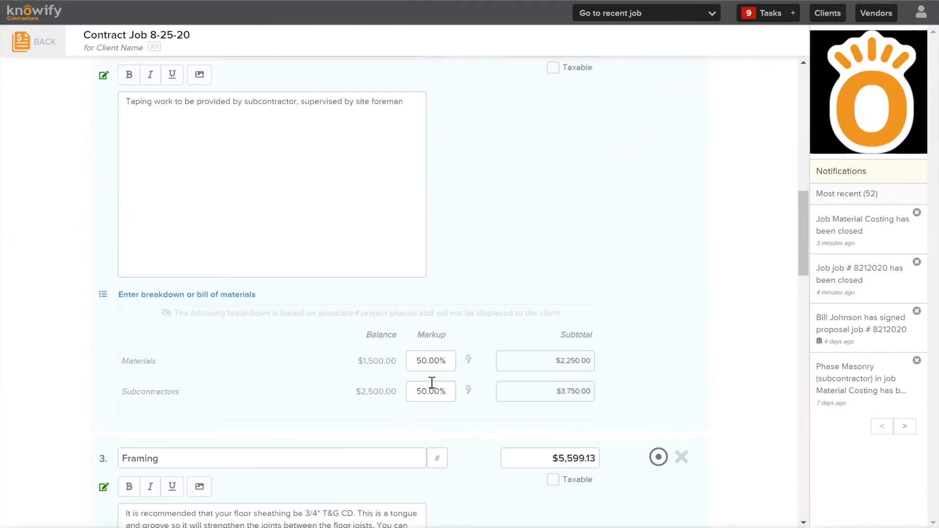
scroll(432, 382, down, 8)
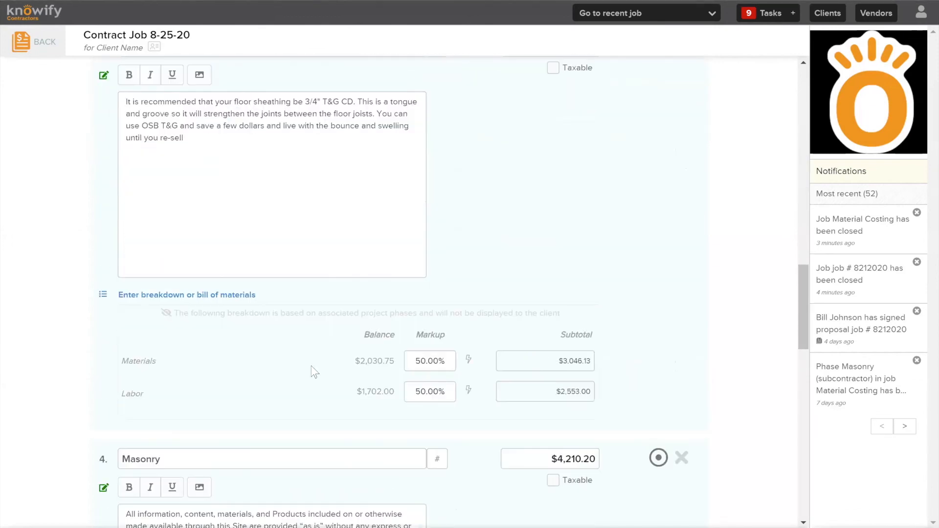
scroll(564, 374, up, 10)
scroll(563, 369, up, 7)
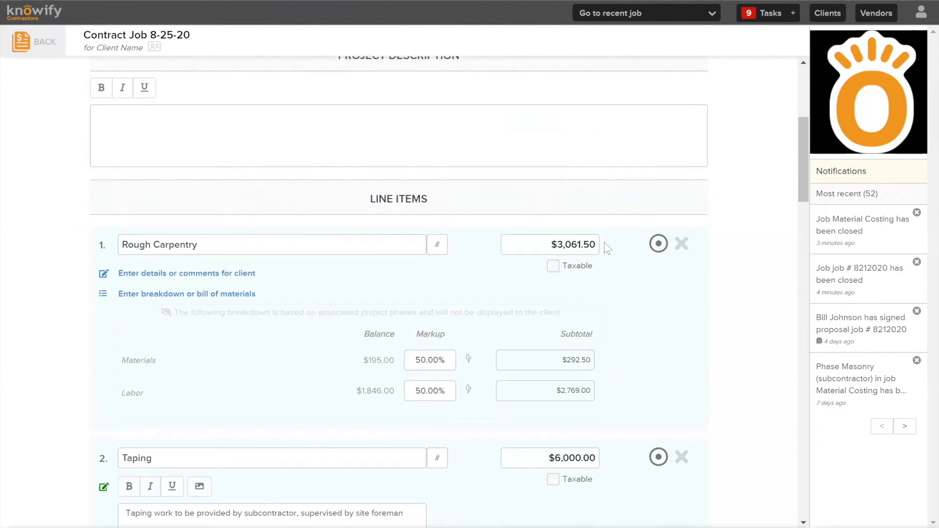
scroll(548, 279, up, 1)
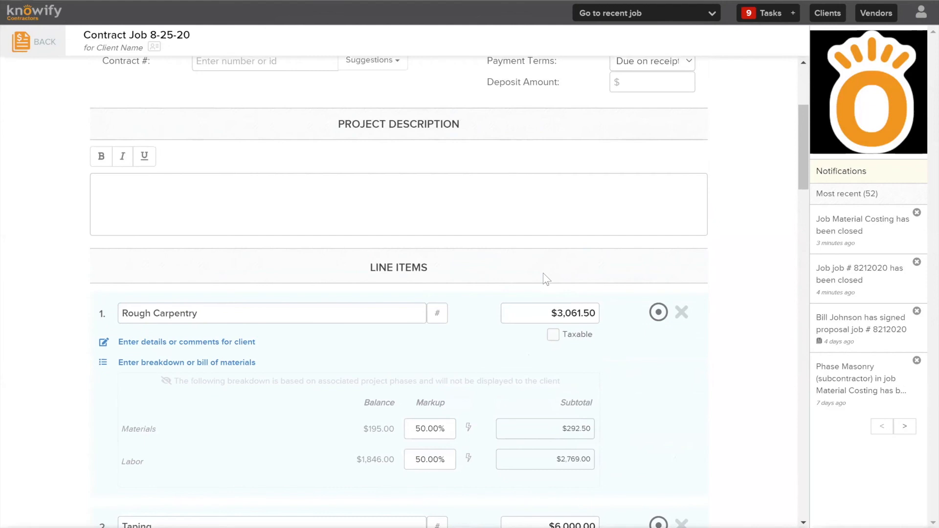
Review the proposal's line item markups and check its overall cost and value
scroll(543, 272, up, 1)
scroll(481, 268, down, 2)
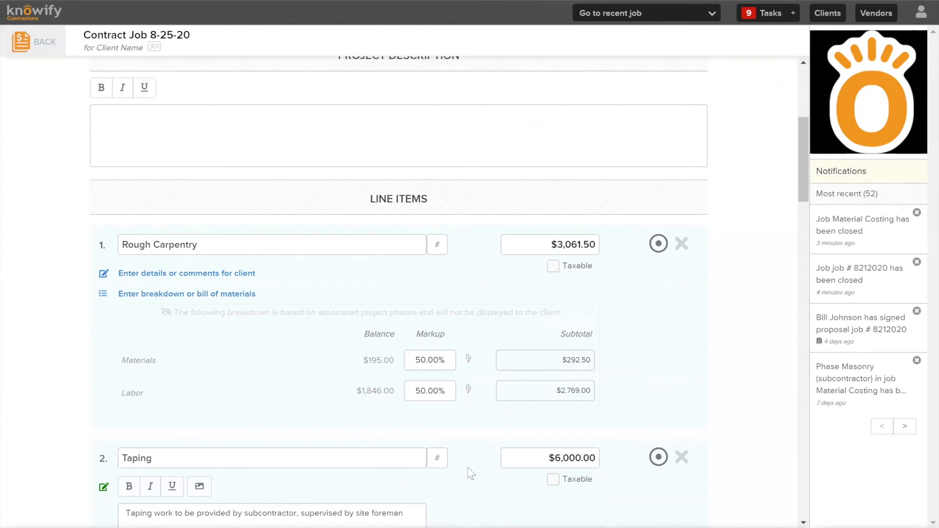
scroll(598, 346, up, 4)
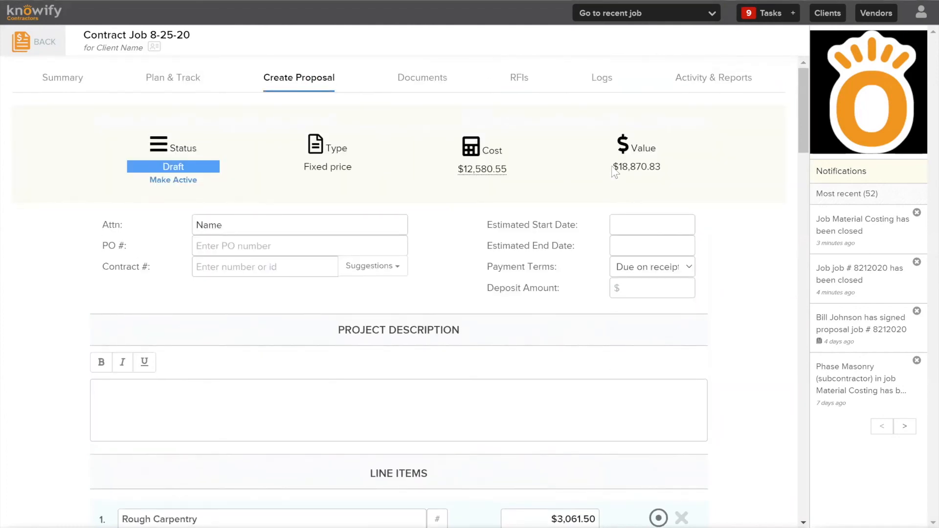
drag(612, 169, 670, 169)
click(668, 163)
mouse_move(497, 174)
Open a client breakdown for the Rough Carpentry line item and import its materials from the plan
scroll(516, 193, down, 7)
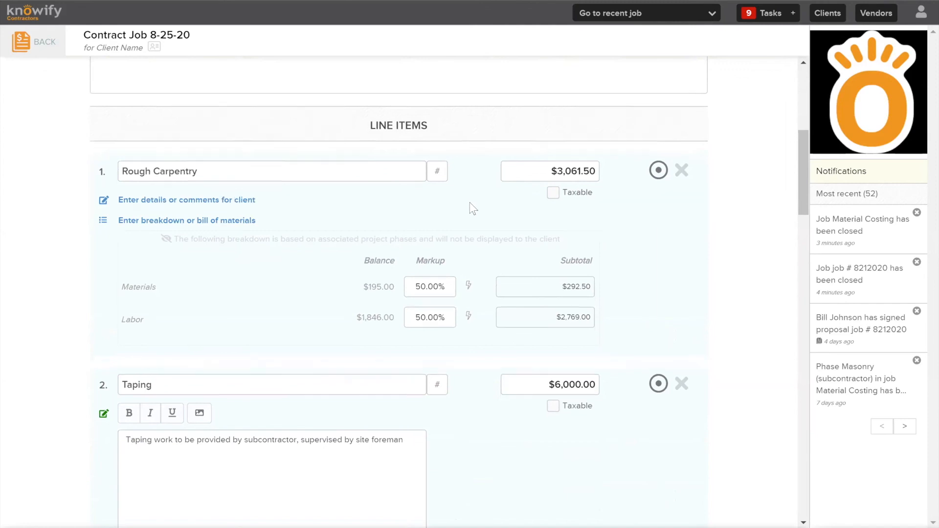
scroll(470, 206, down, 1)
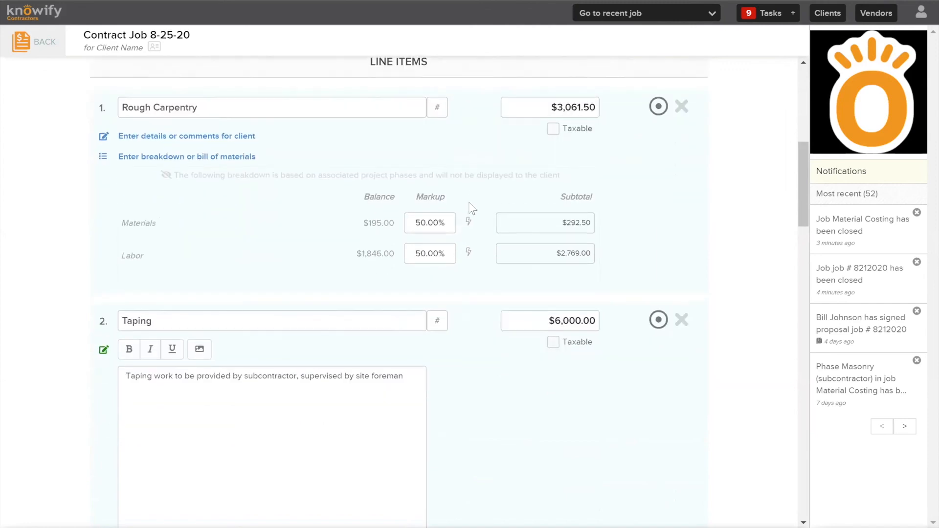
click(219, 159)
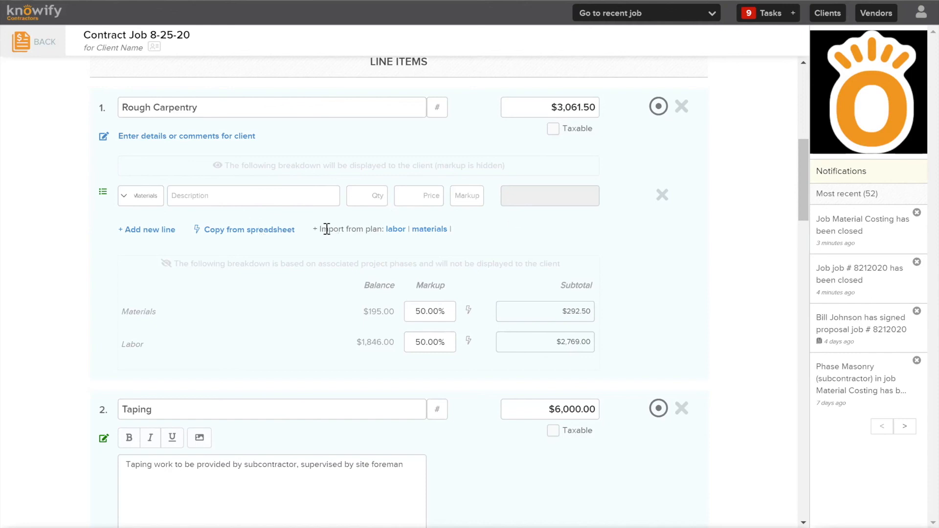
drag(318, 229, 379, 229)
click(379, 229)
click(430, 229)
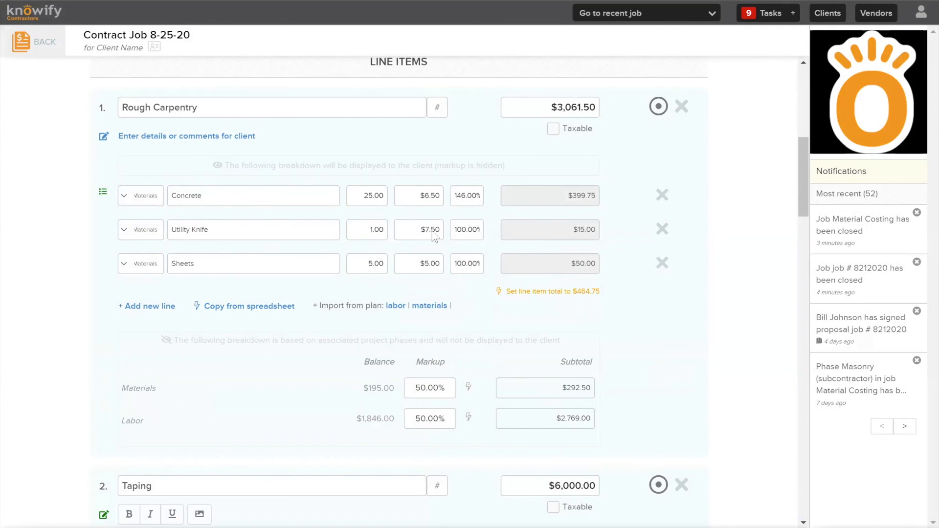
Set the Rough Carpentry breakdown markups to 50% for Concrete, 25% for Utility Knife and 75% for Sheets
click(473, 200)
text(50)
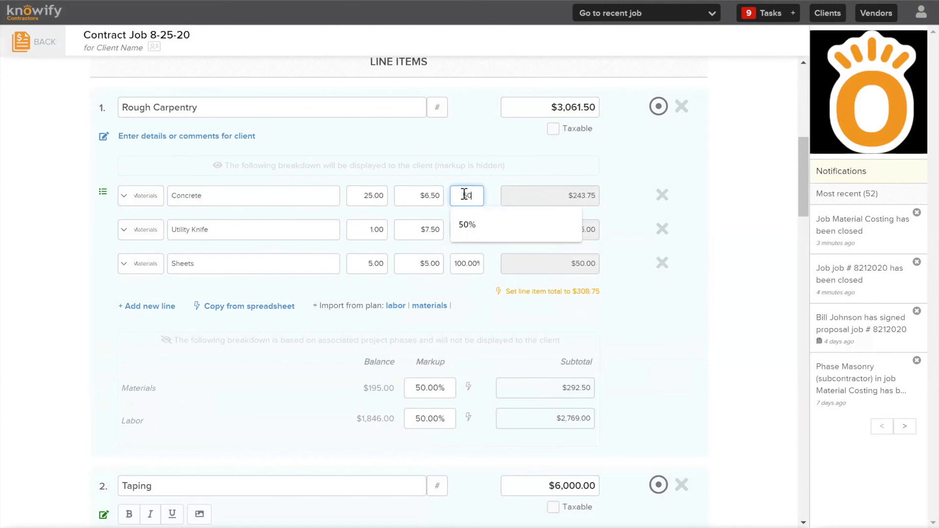
click(422, 140)
click(470, 230)
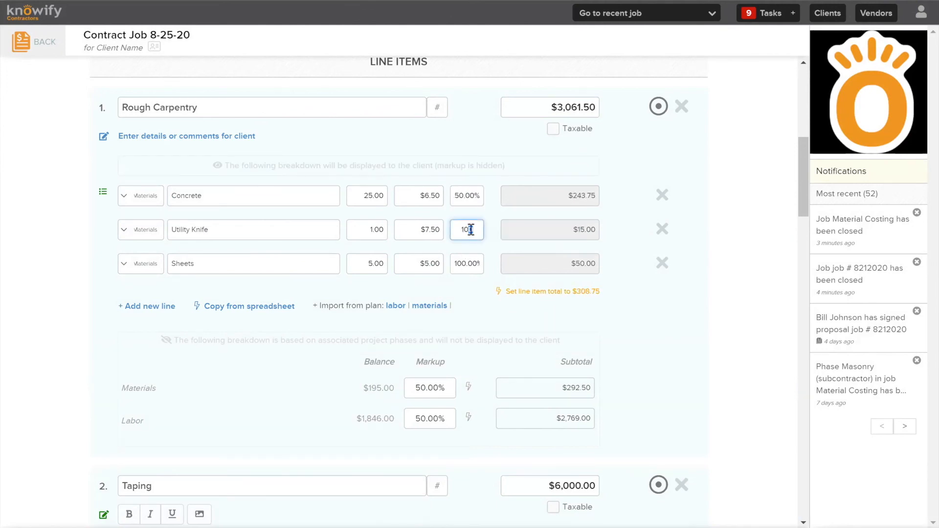
text(25)
click(465, 264)
text(75)
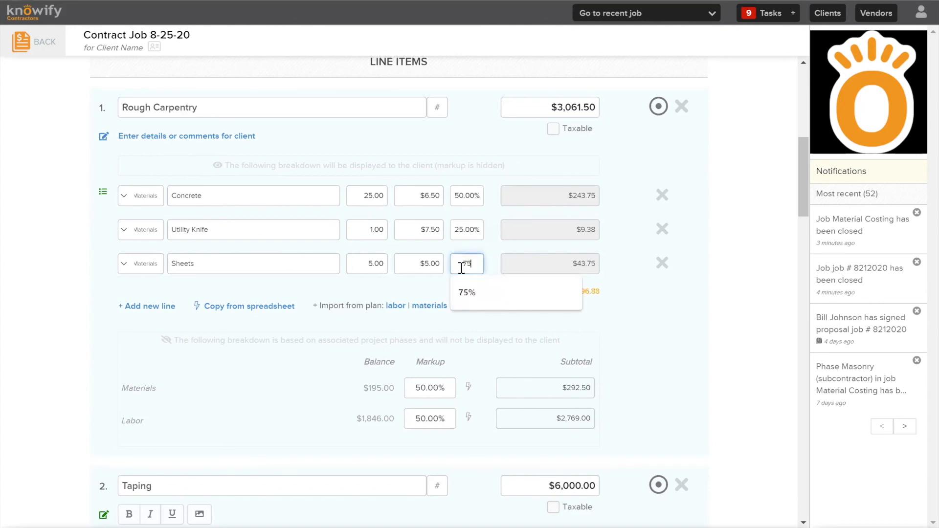
click(761, 313)
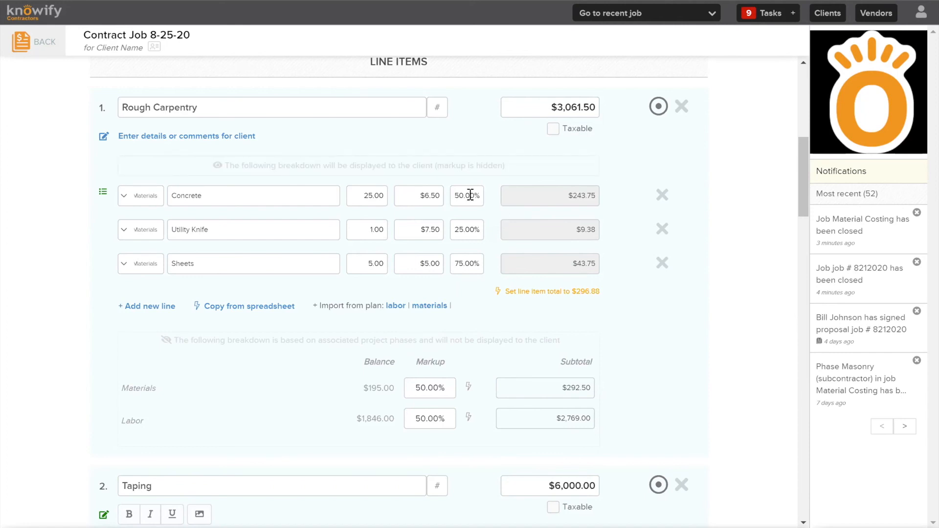
Hide the Rough Carpentry materials breakdown from the client and make it visible again
scroll(726, 201, down, 2)
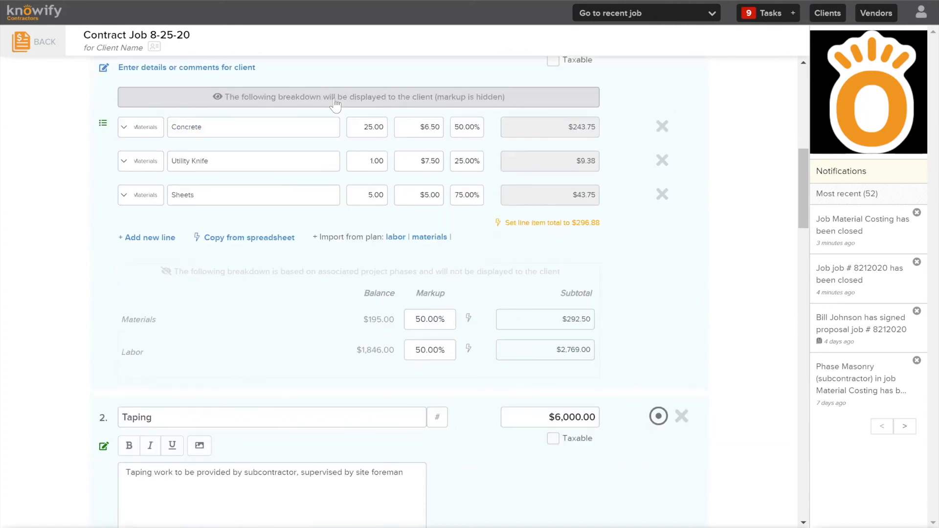
click(335, 101)
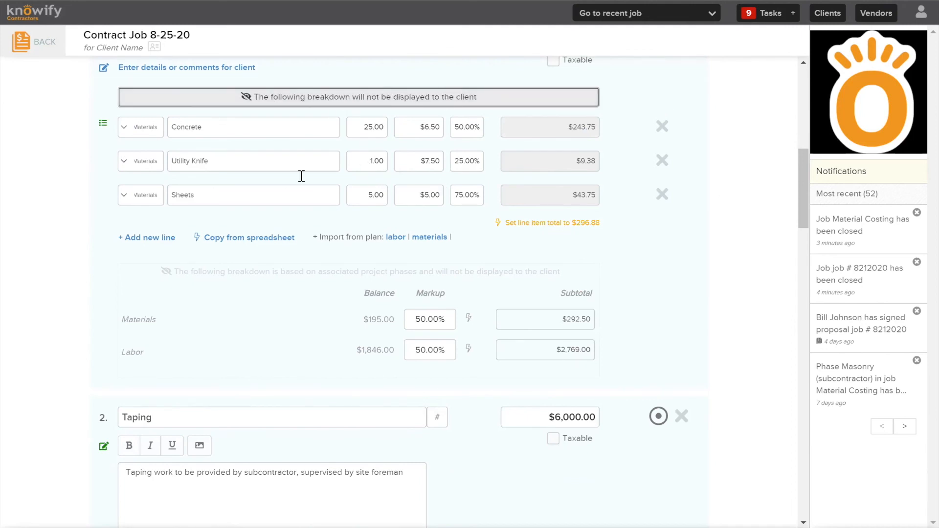
scroll(495, 139, up, 3)
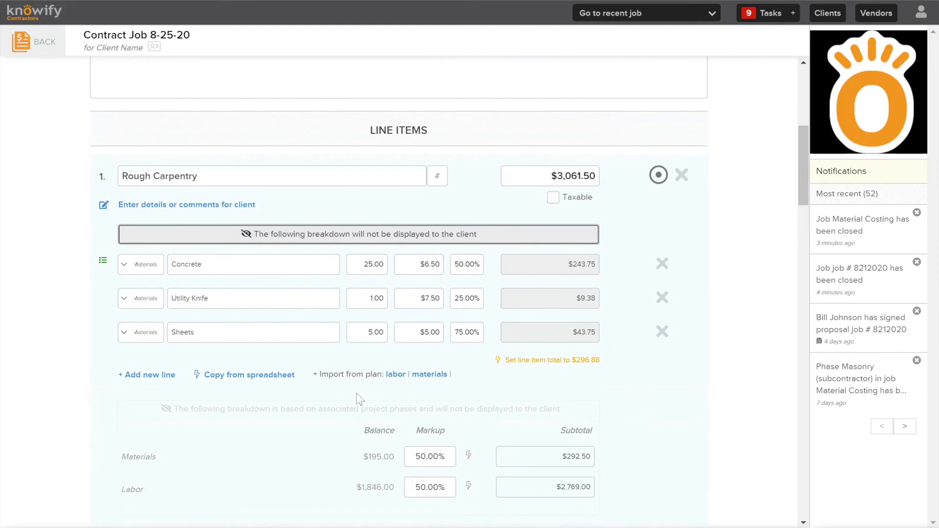
click(373, 239)
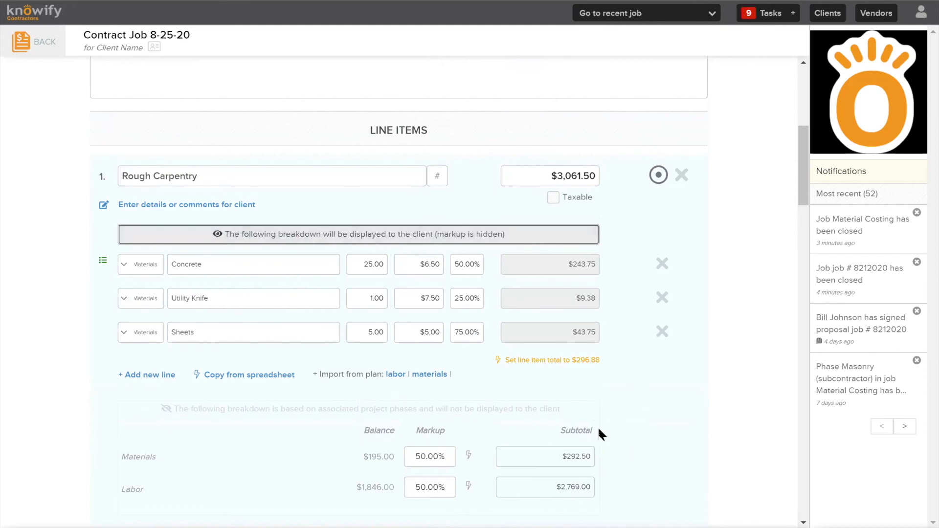
Read through the client descriptions of the Taping, Framing and Masonry line items
scroll(676, 392, down, 3)
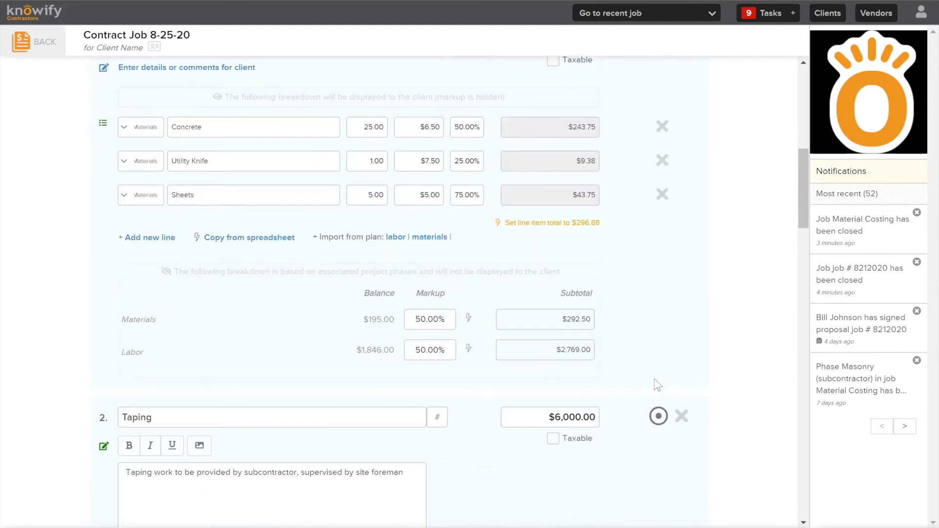
scroll(571, 350, down, 4)
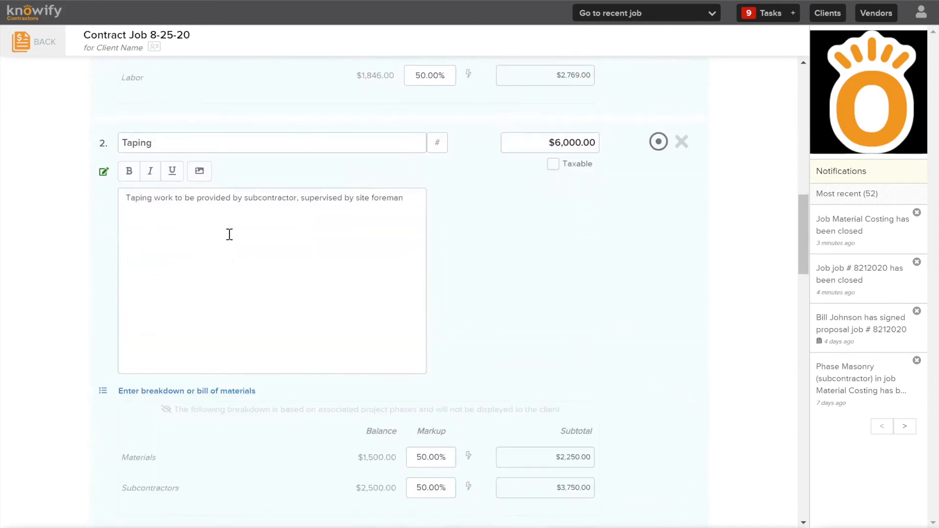
scroll(269, 242, down, 7)
scroll(278, 243, down, 1)
drag(231, 242, 123, 194)
scroll(266, 283, up, 8)
drag(398, 200, 30, 212)
click(363, 209)
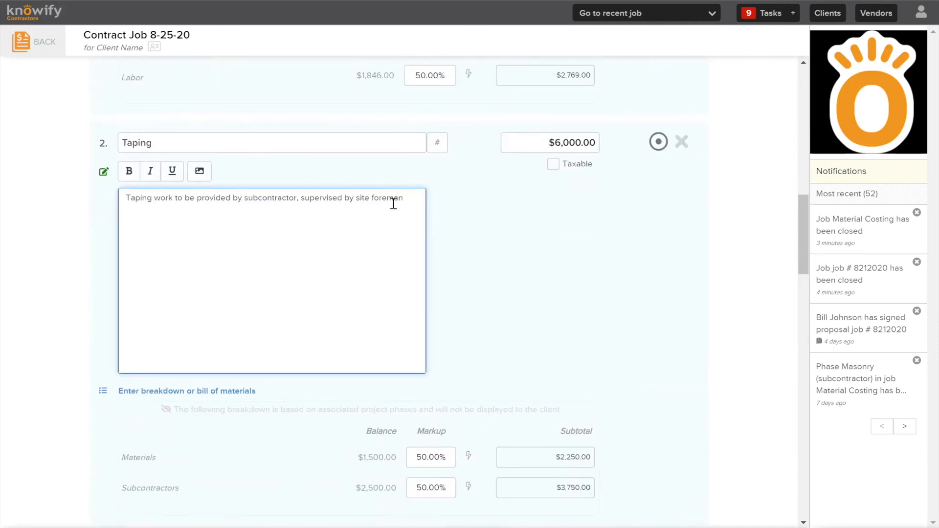
scroll(407, 197, up, 2)
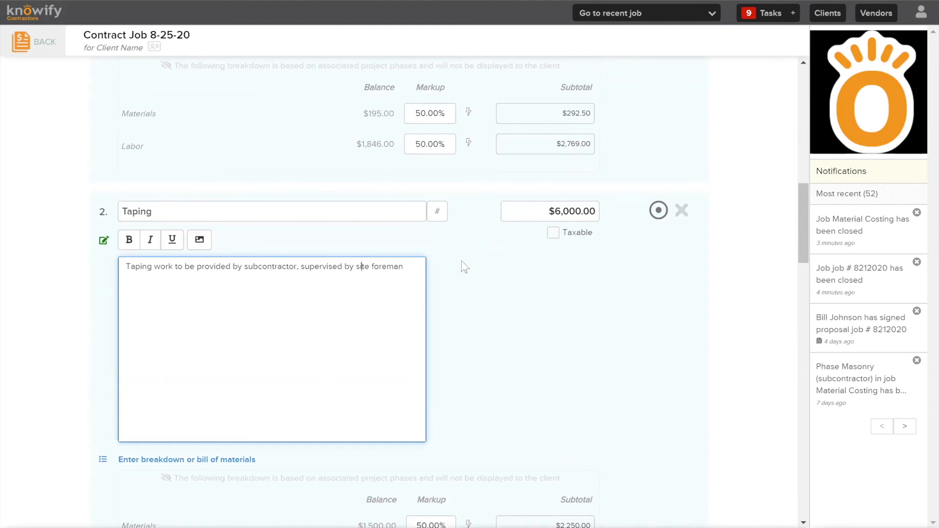
scroll(462, 261, down, 5)
scroll(681, 138, down, 3)
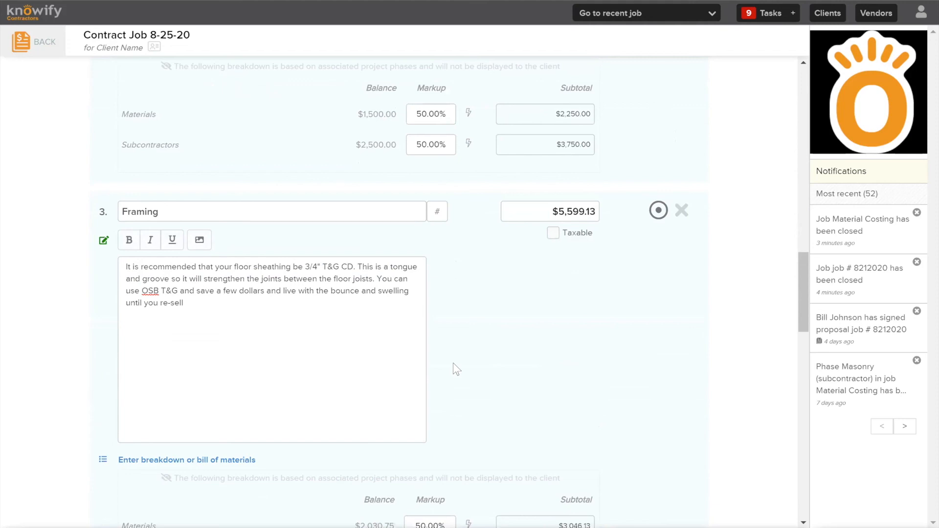
scroll(318, 323, down, 3)
scroll(405, 282, down, 6)
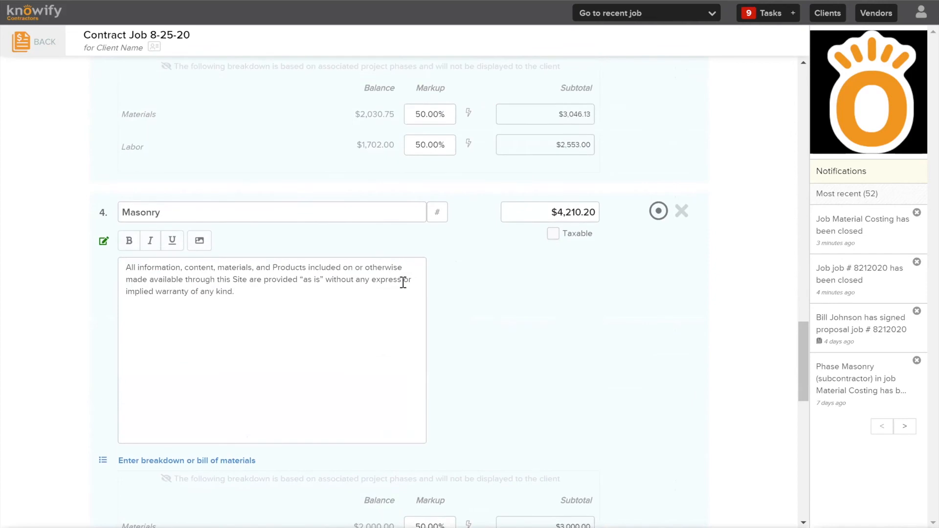
Delete the final sentence about using OSB T&G to save a few dollars from the Framing description
scroll(404, 274, up, 7)
drag(363, 238, 385, 207)
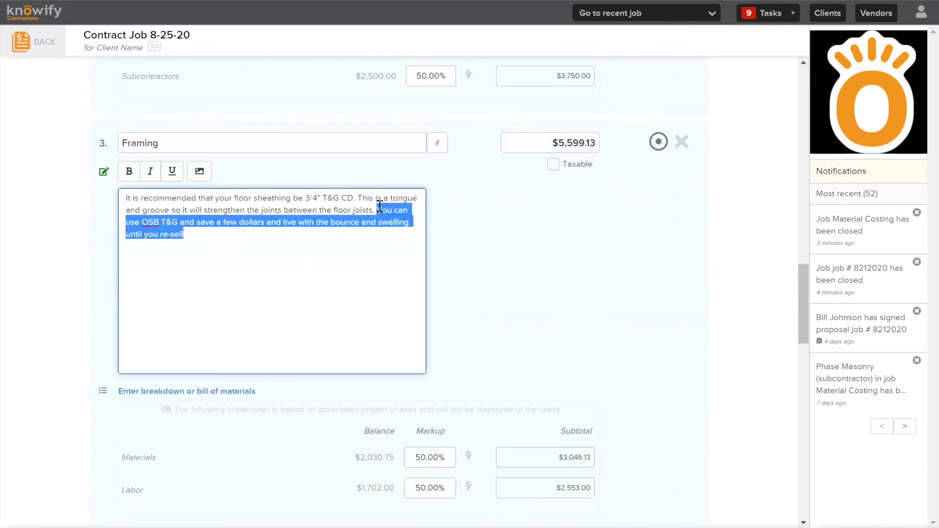
key(BackSpace)
Read the Masonry description and look over the line items again through to the end of the list
scroll(498, 348, down, 7)
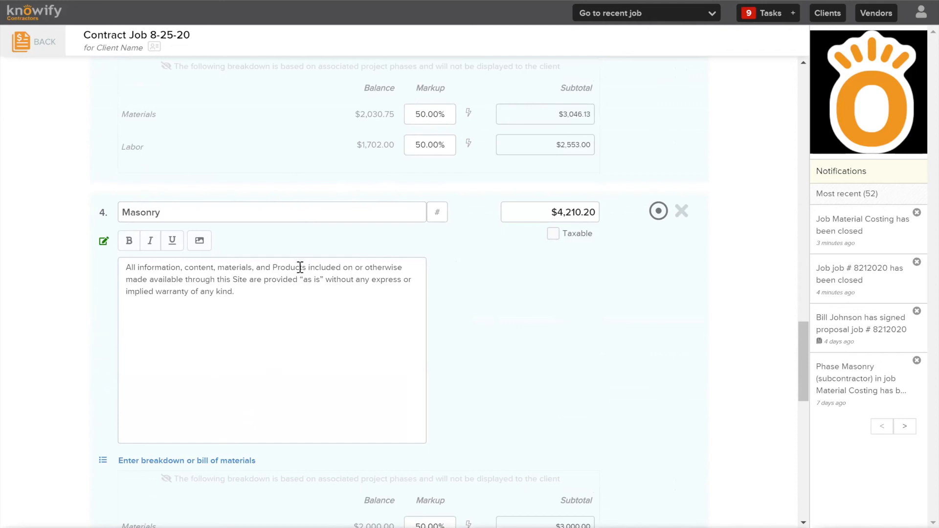
drag(264, 297, 256, 258)
click(239, 362)
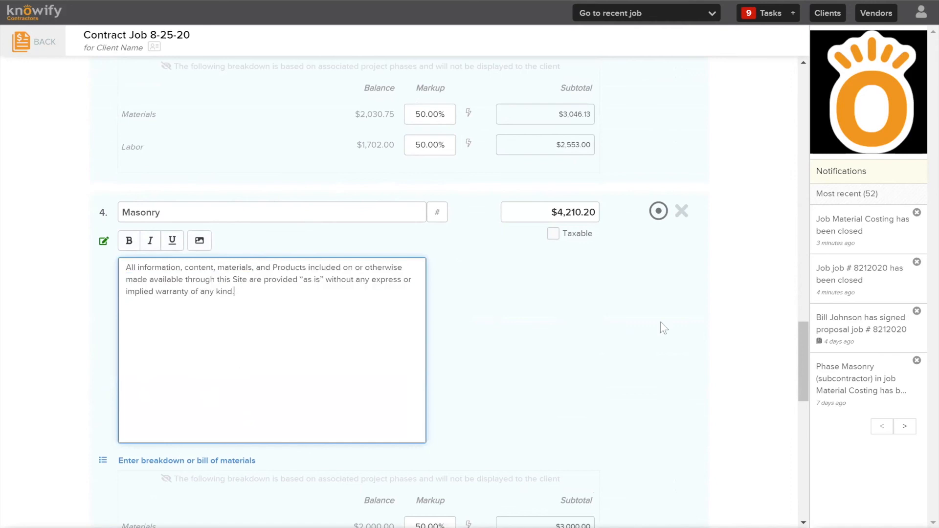
scroll(695, 318, down, 5)
scroll(695, 317, up, 10)
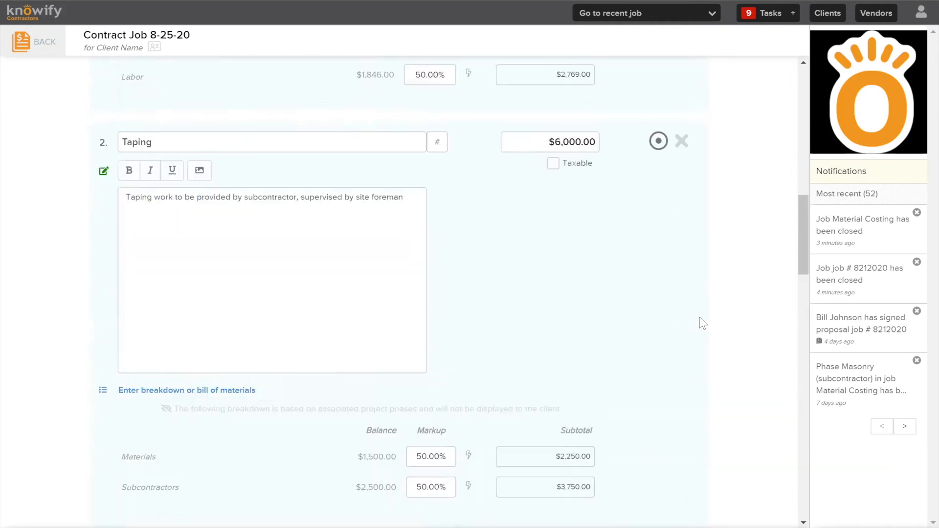
scroll(695, 326, up, 3)
scroll(680, 313, down, 12)
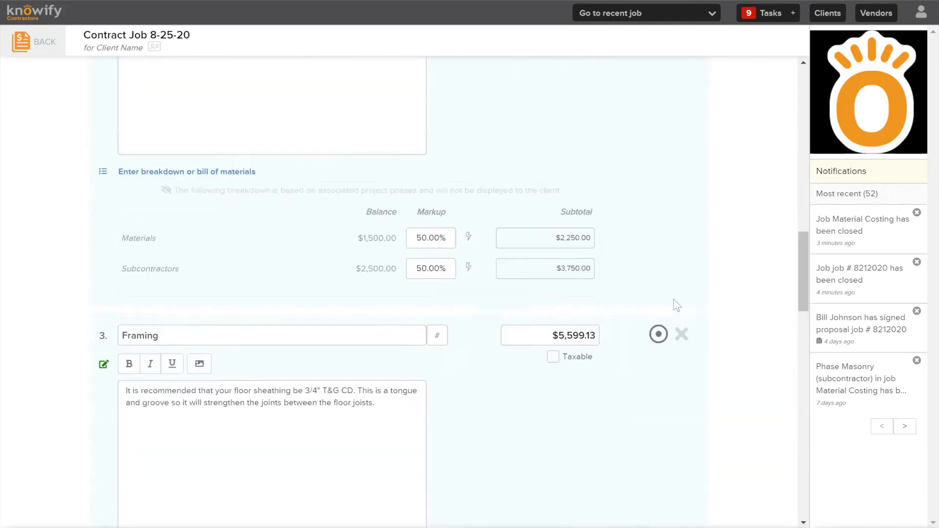
scroll(671, 297, down, 5)
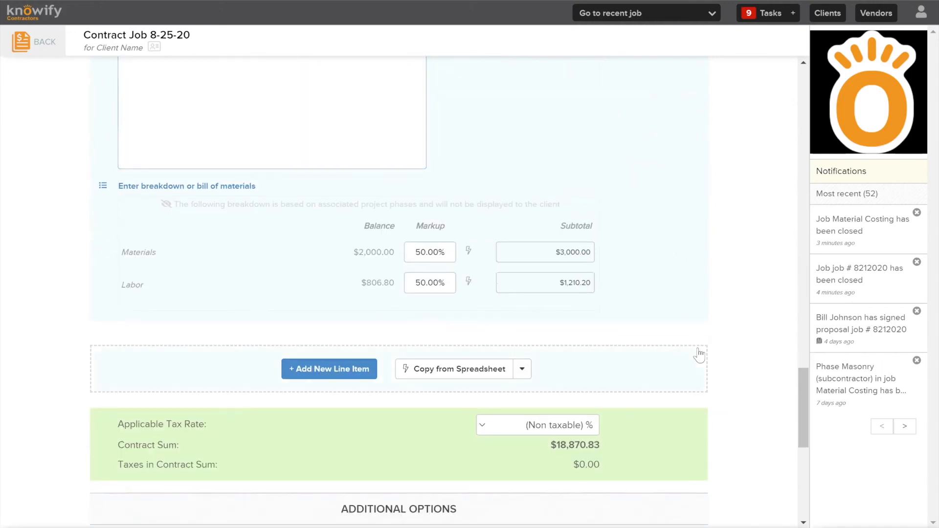
Add a fifth line item named "New Line Item" with a price of $2,500
click(363, 370)
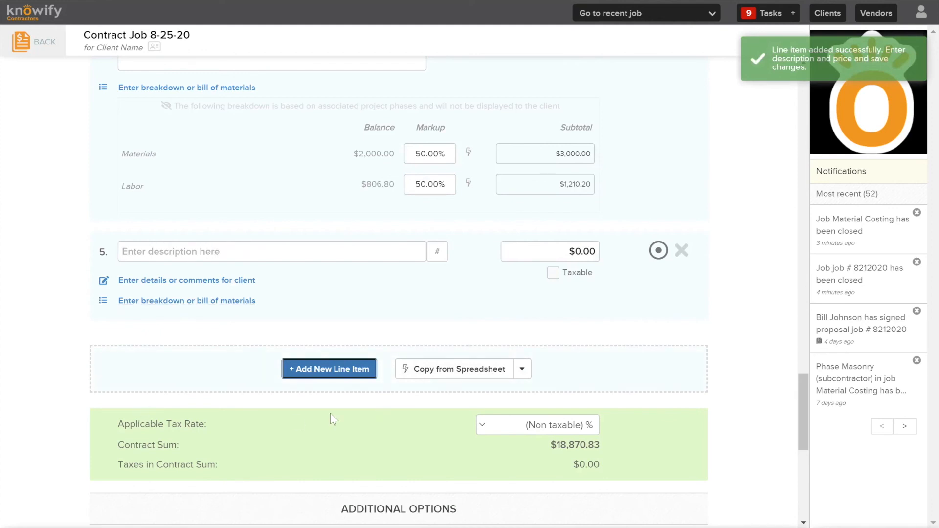
click(267, 244)
text(Fram)
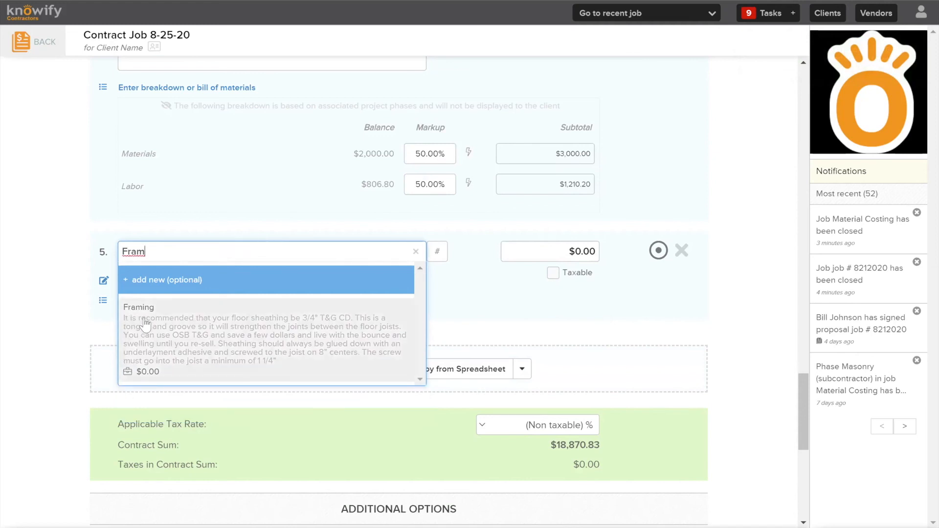
double_click(151, 257)
text(N)
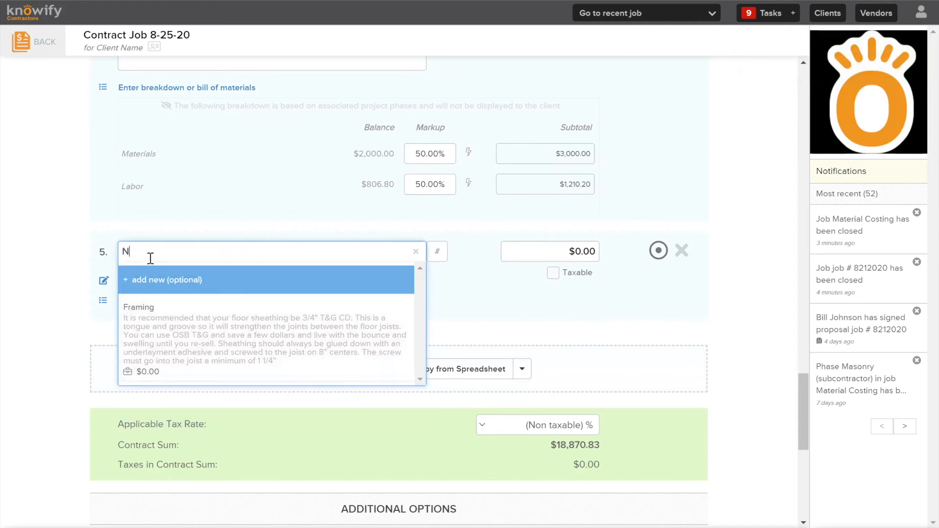
text(ew Line Item)
key(Tab)
key(Tab)
text(2500)
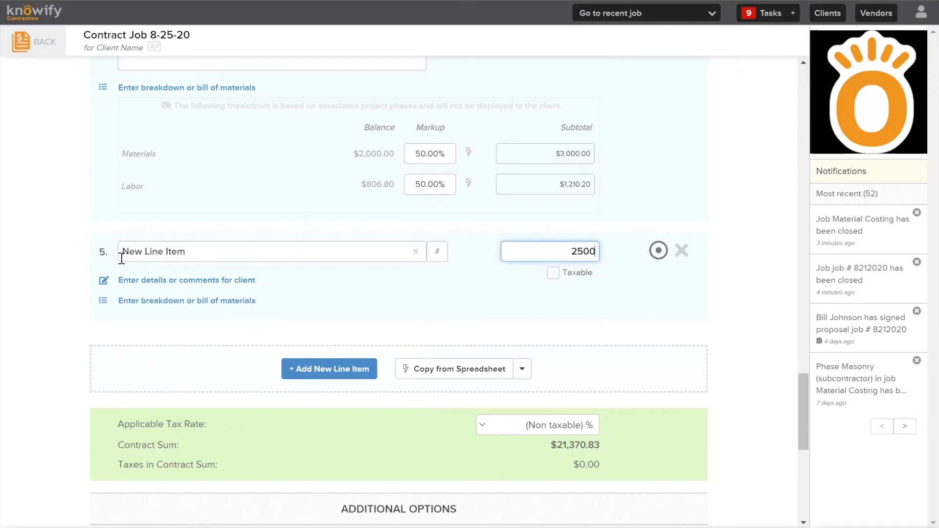
Open a breakdown for the fifth line item, remove its empty row and delete the whole line item
click(159, 301)
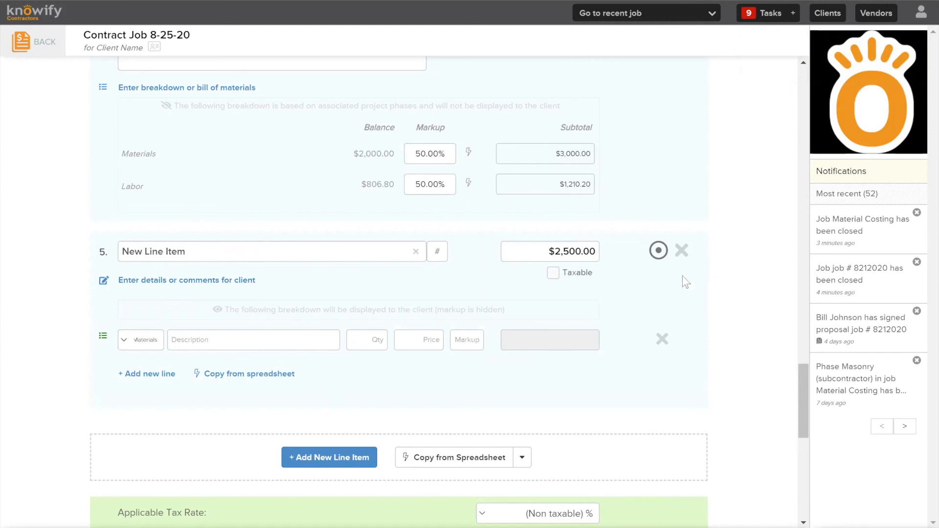
click(662, 339)
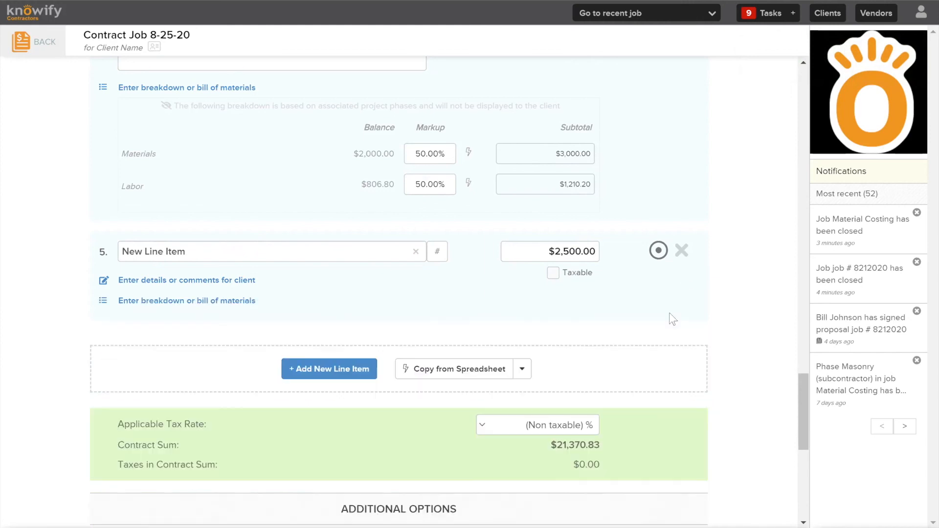
click(682, 251)
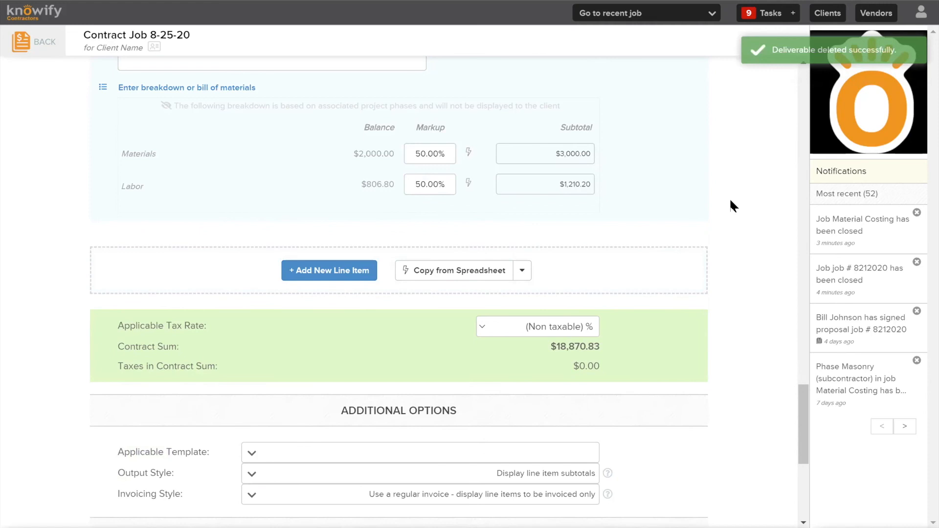
Look at the proposal's Additional Options for template, output style and invoicing style
scroll(730, 202, down, 5)
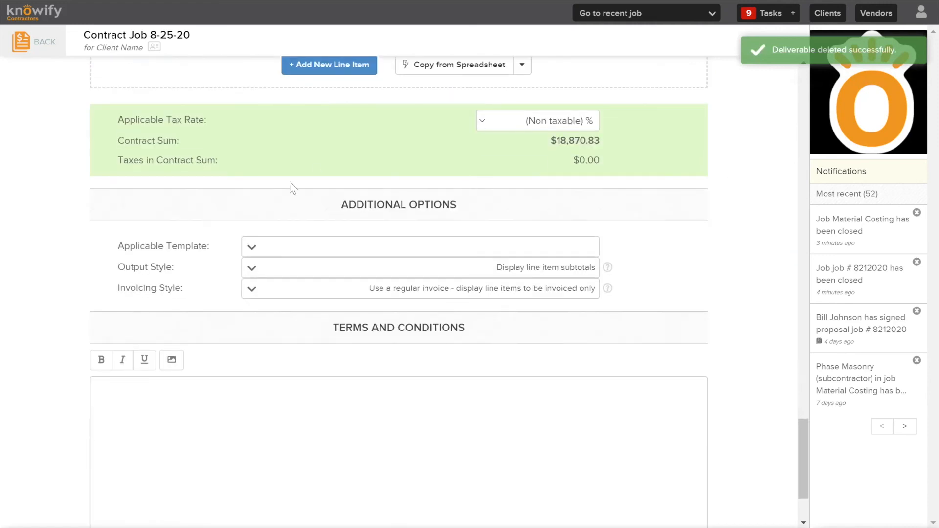
drag(350, 204, 451, 204)
click(448, 205)
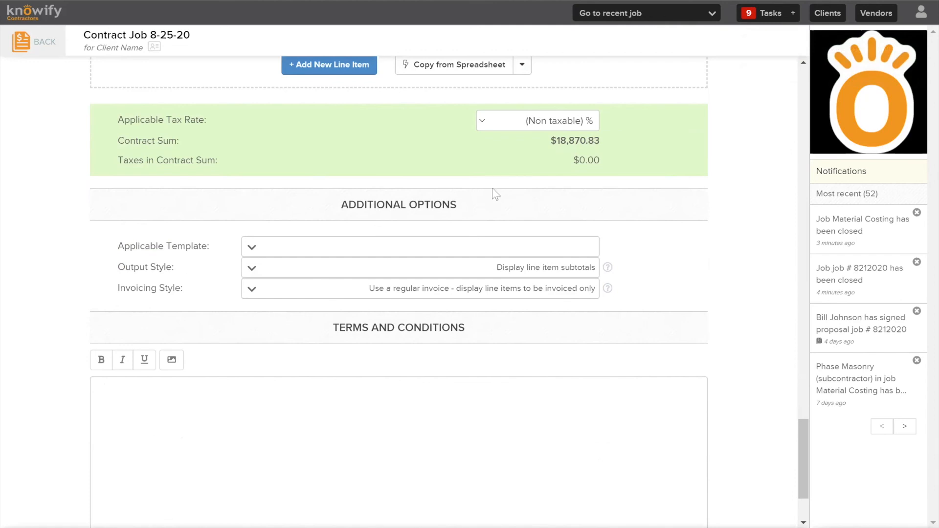
Review the line item prices from Rough Carpentry through the last item and the resulting contract sum
click(528, 267)
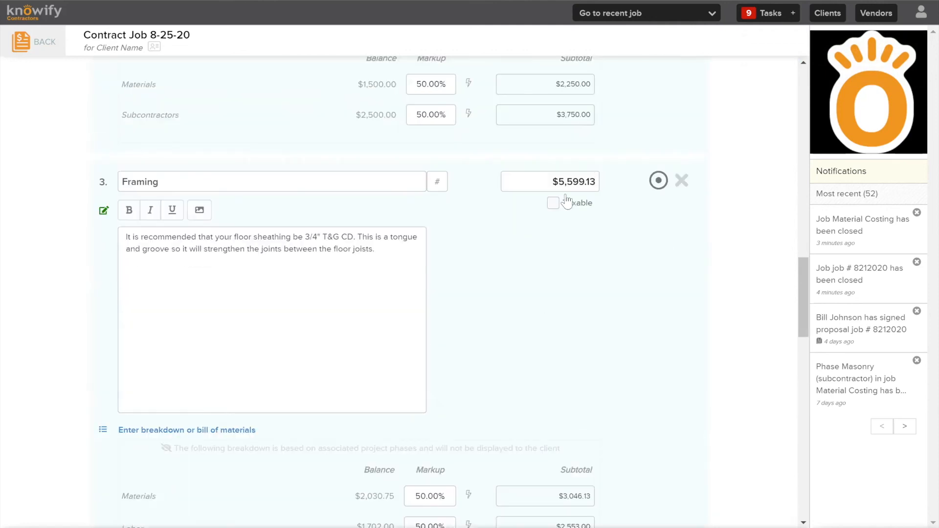
scroll(620, 206, up, 10)
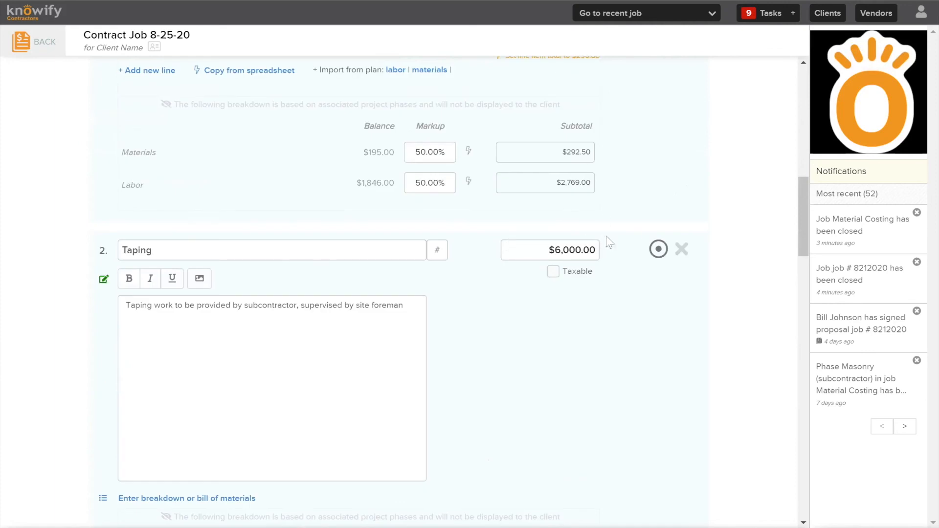
scroll(518, 248, up, 7)
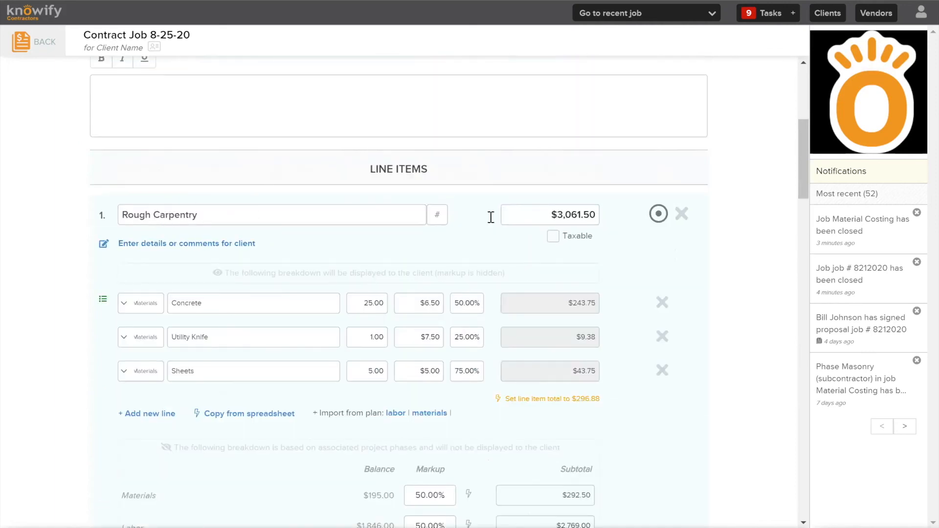
scroll(541, 278, down, 7)
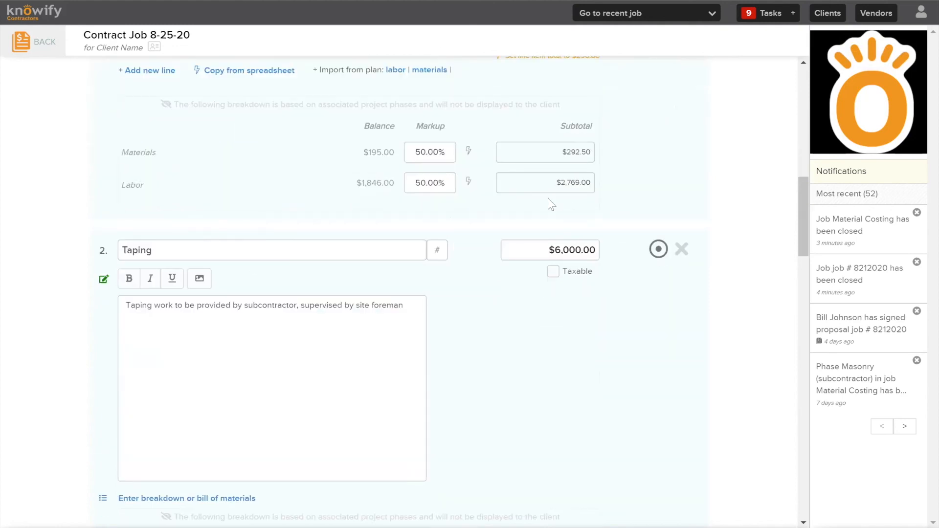
scroll(547, 202, down, 3)
scroll(551, 151, down, 4)
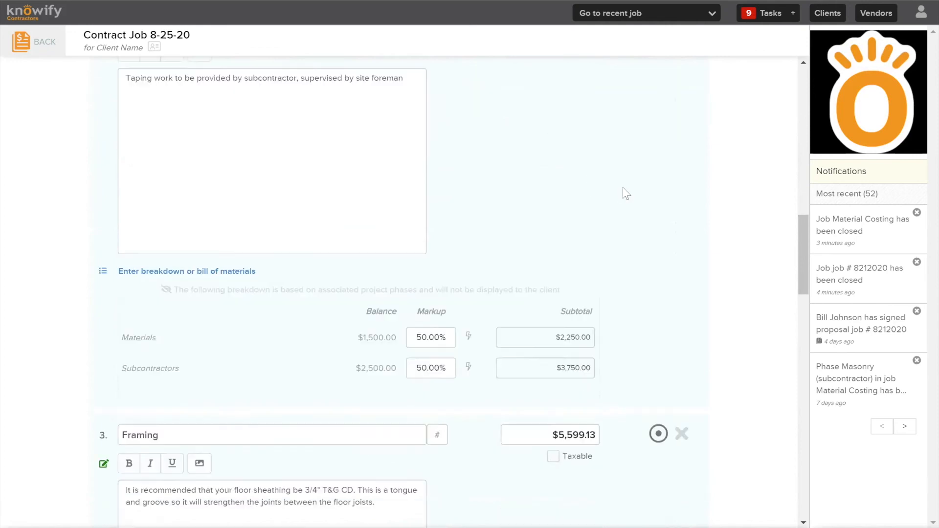
scroll(594, 168, down, 15)
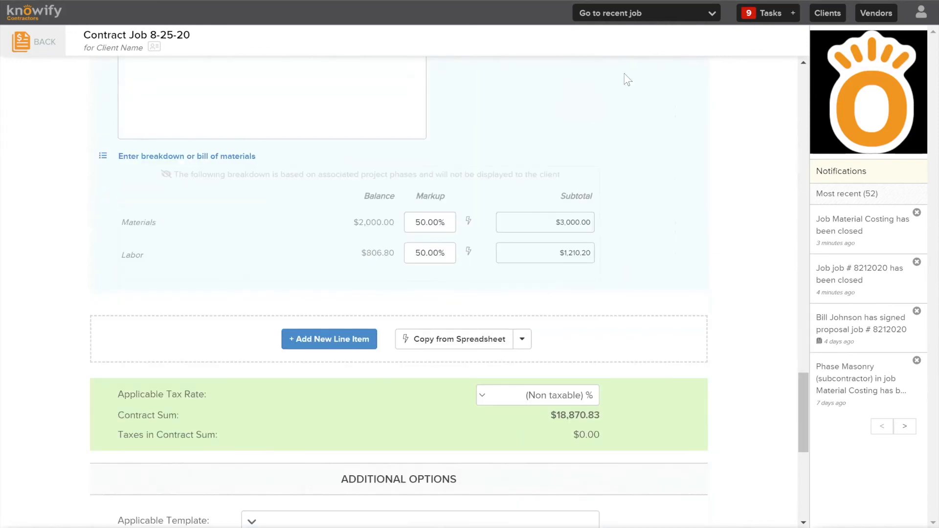
scroll(609, 98, up, 5)
scroll(566, 164, down, 8)
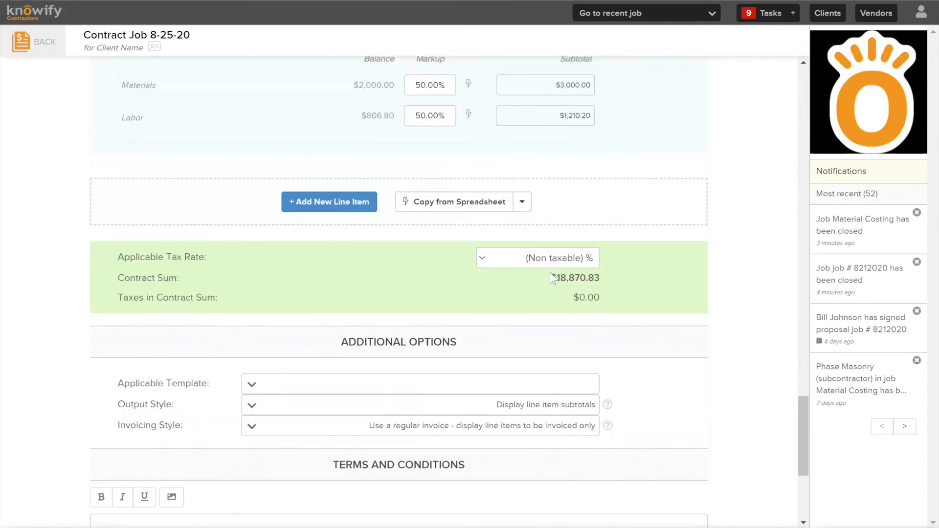
drag(550, 274, 605, 275)
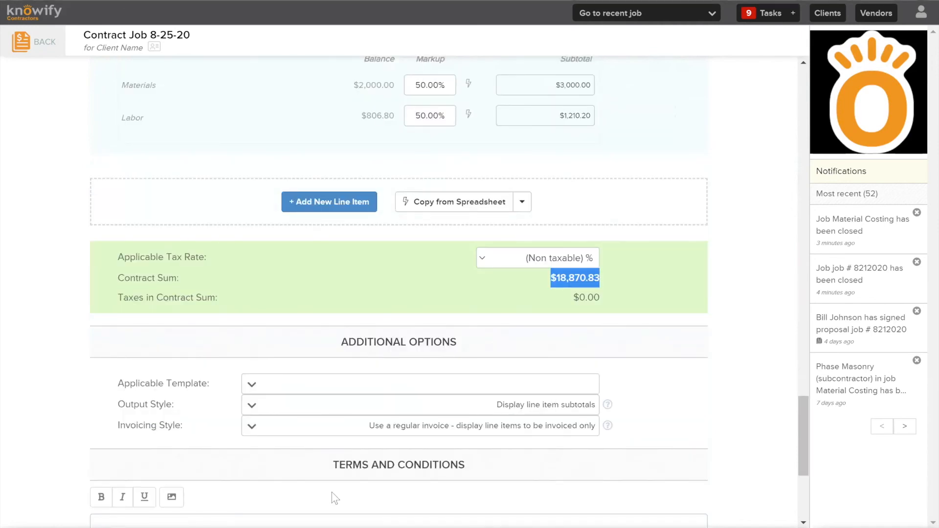
click(747, 196)
Read the explanation of the output styles and select "Display line item subtotals" for the proposal
scroll(756, 290, down, 5)
scroll(735, 272, up, 3)
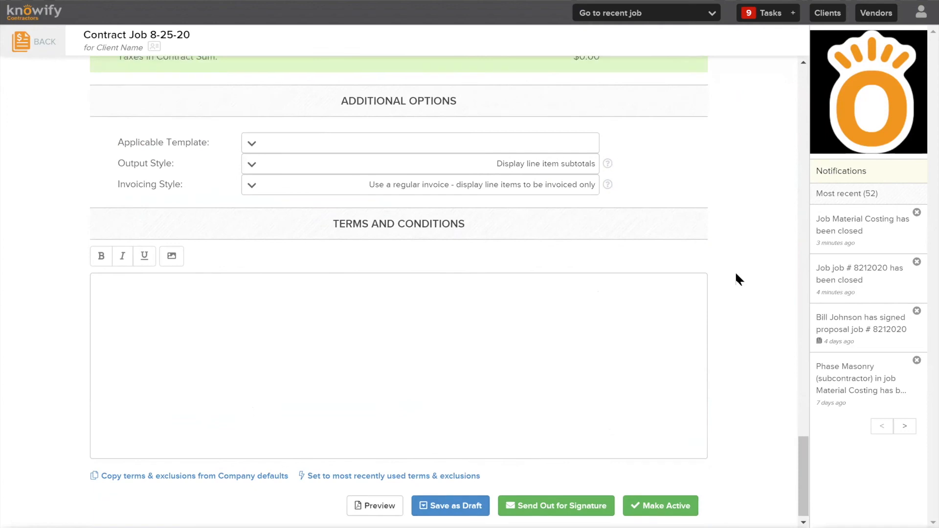
click(468, 290)
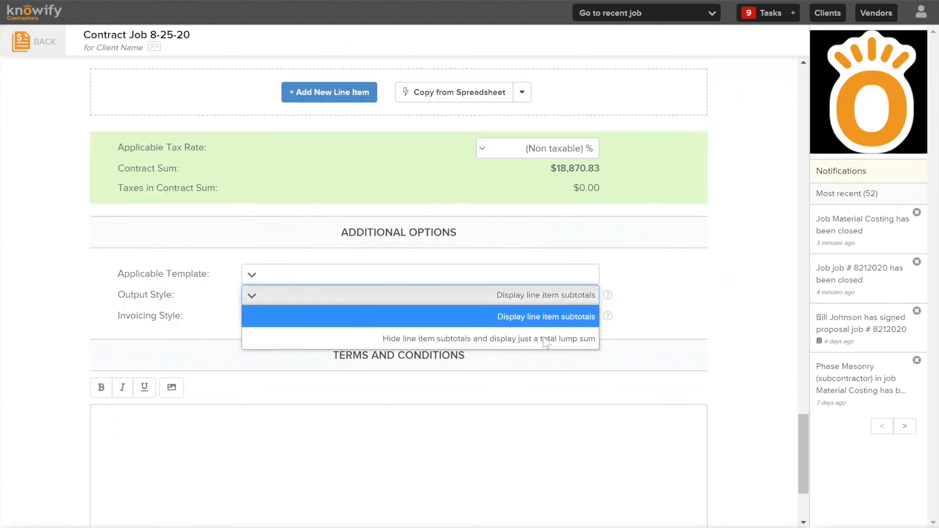
click(554, 317)
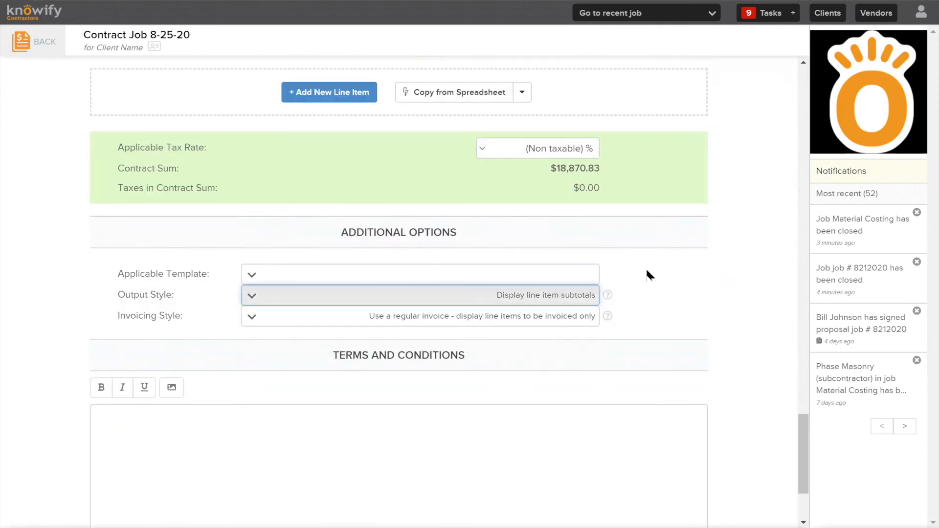
click(607, 295)
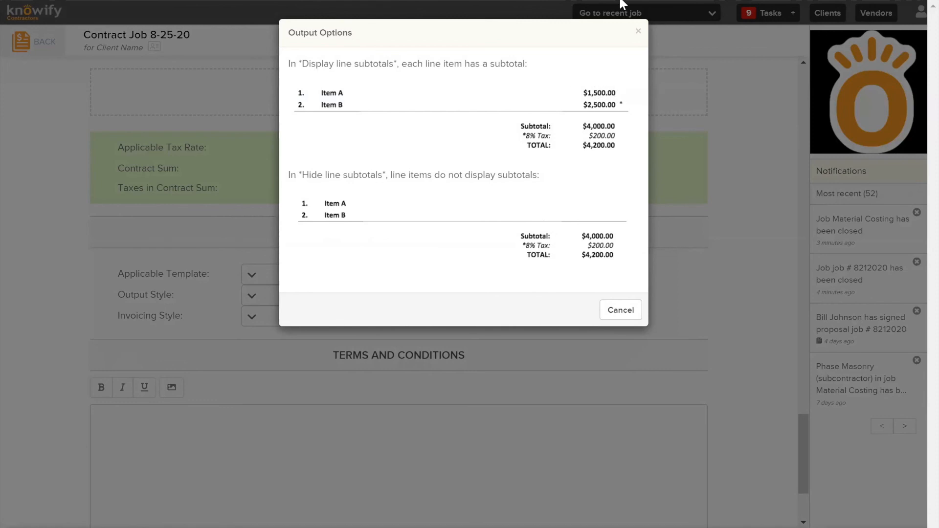
click(638, 31)
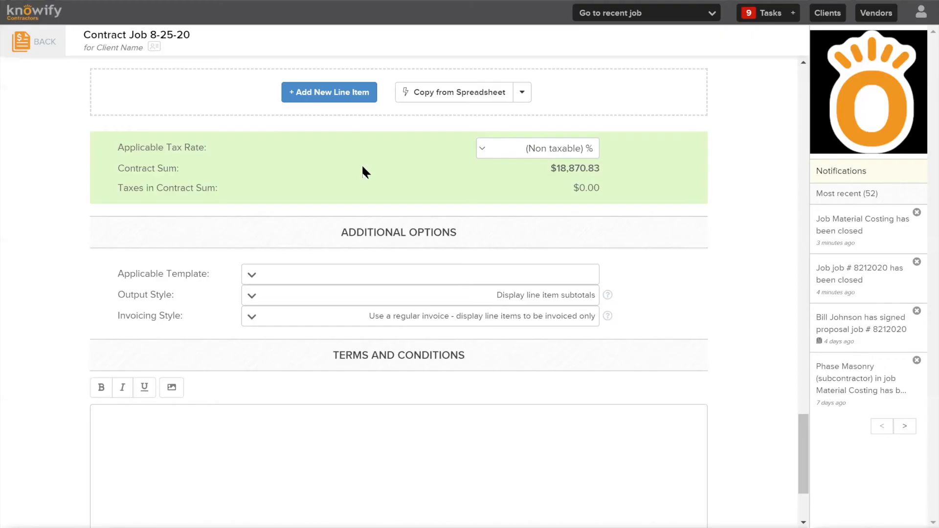
click(547, 295)
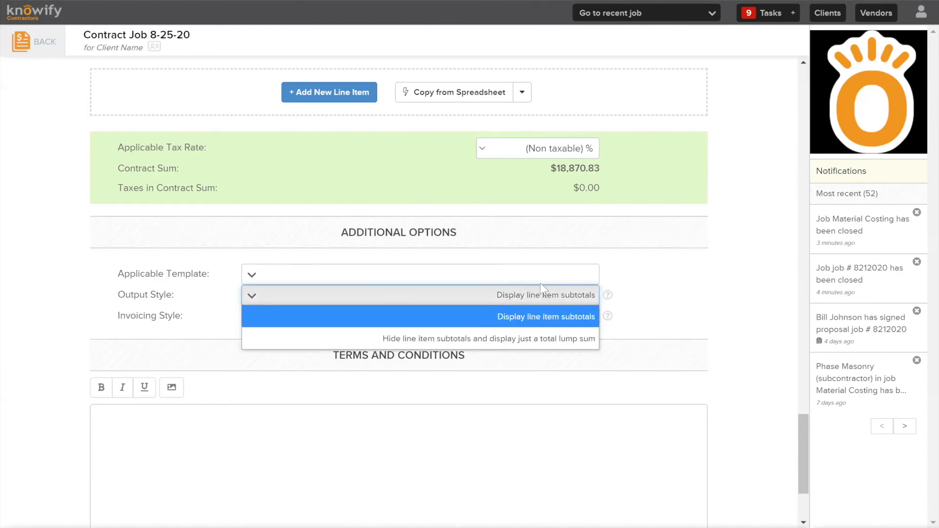
click(538, 316)
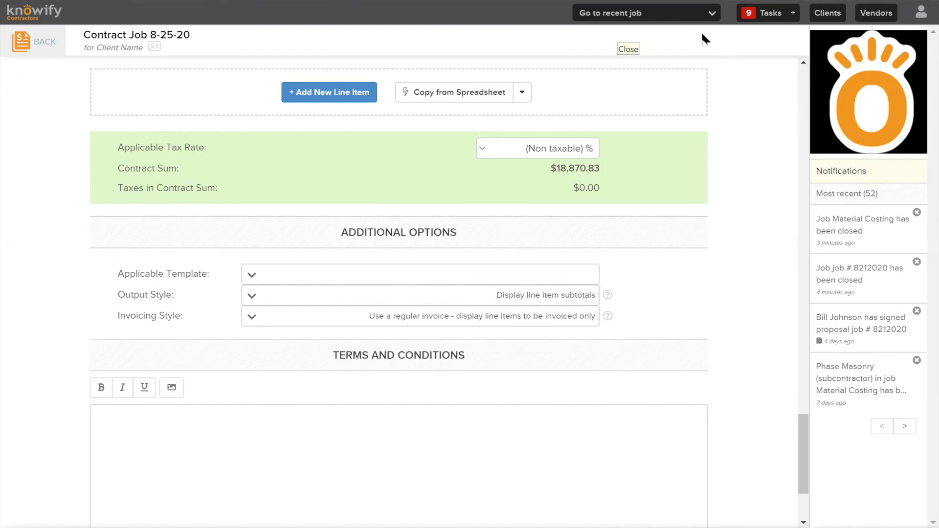
Examine the invoicing style choices and the sample invoices comparing a regular invoice with a schedule of values
click(466, 318)
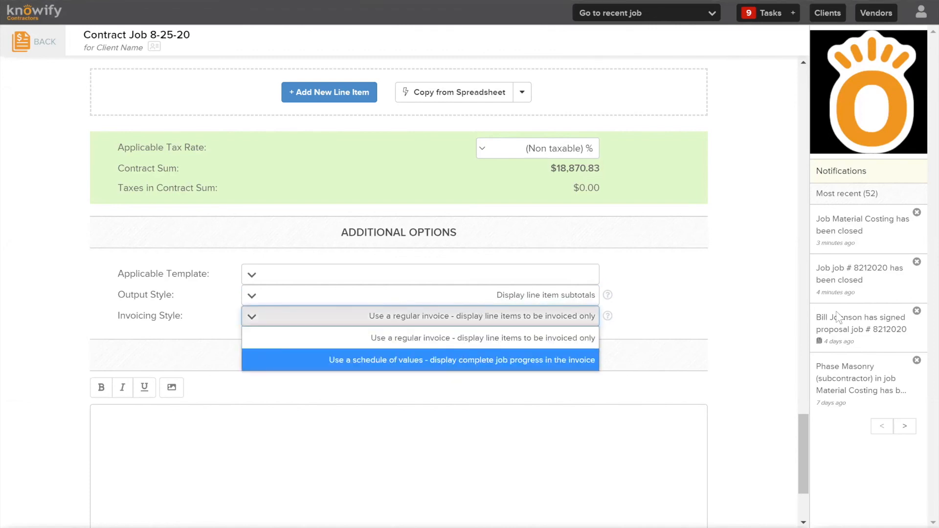
click(716, 299)
click(606, 316)
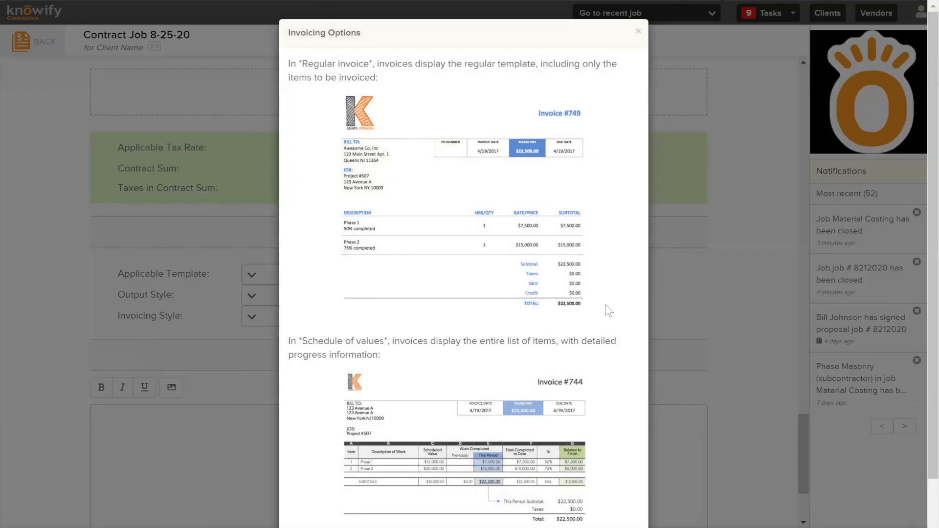
scroll(533, 222, down, 2)
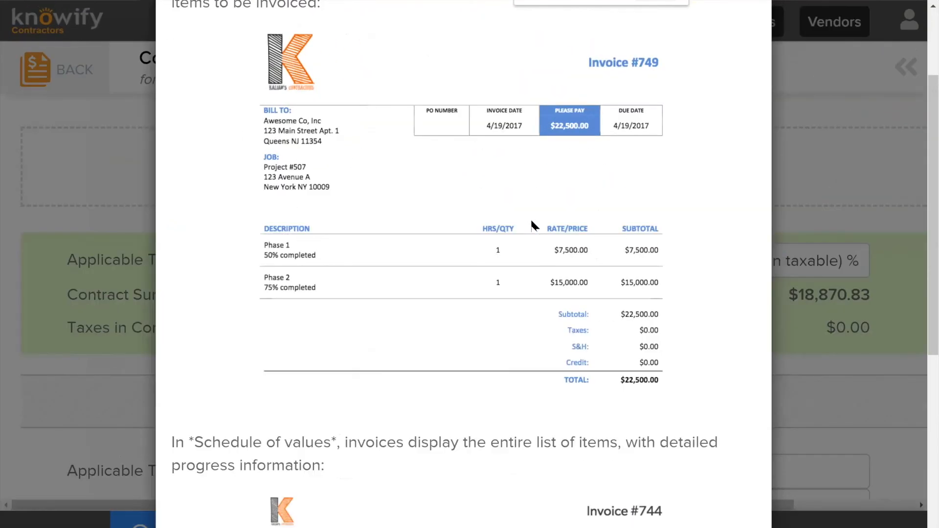
scroll(532, 223, down, 5)
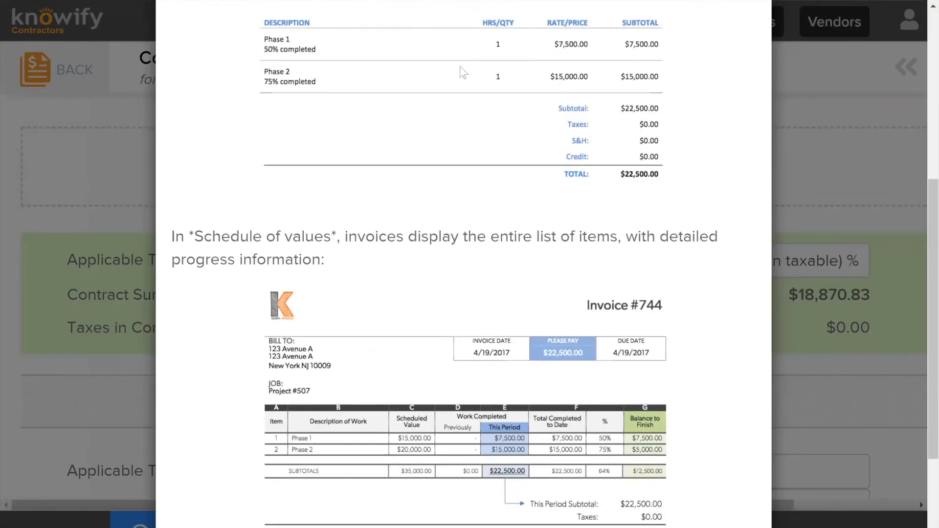
scroll(524, 110, down, 3)
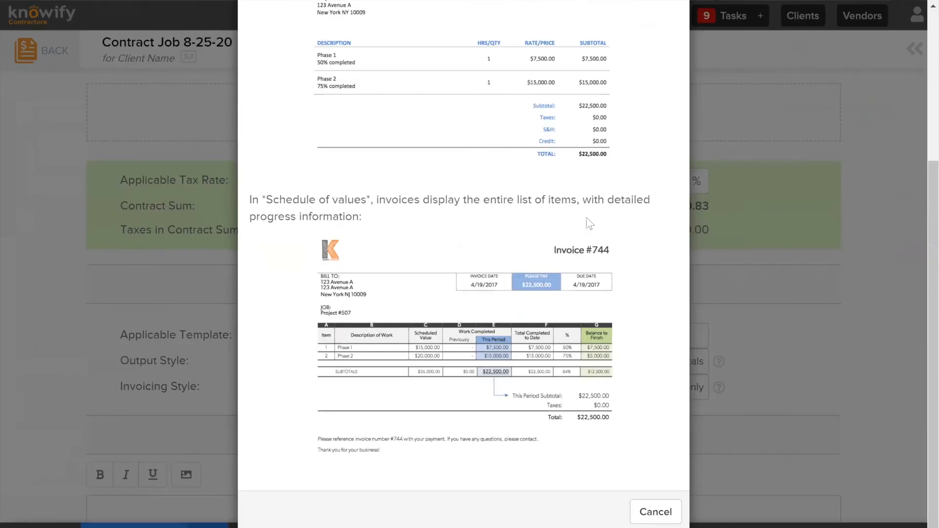
key(Escape)
key(ctrl+minus)
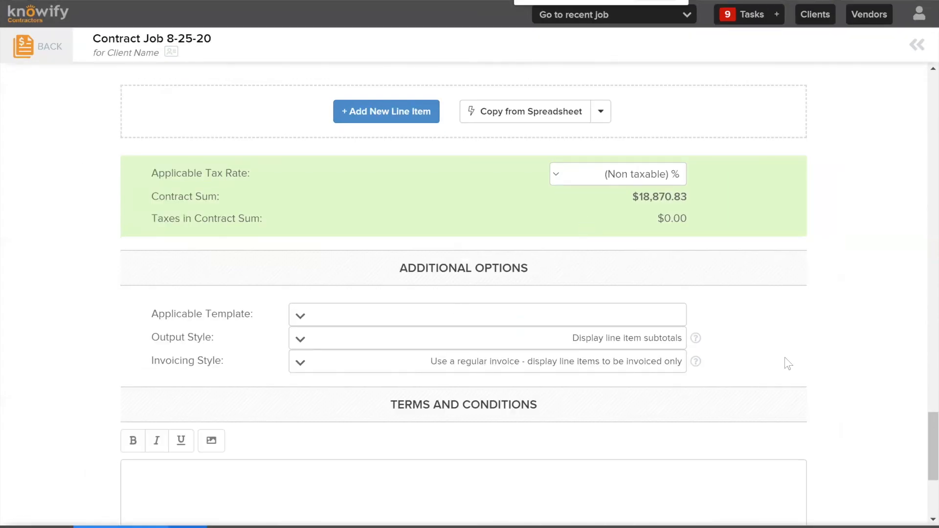
Set the invoicing style to "Use a regular invoice - display line items to be invoiced only"
scroll(784, 359, down, 3)
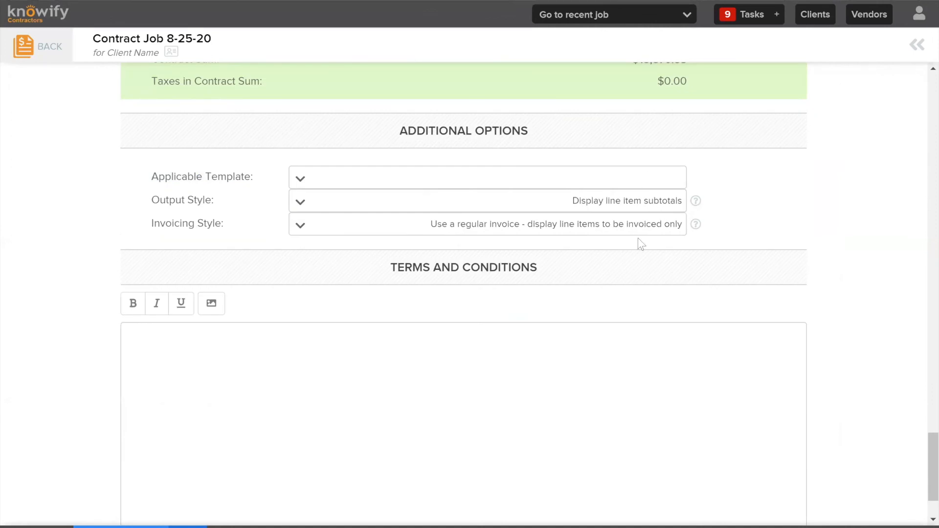
click(600, 226)
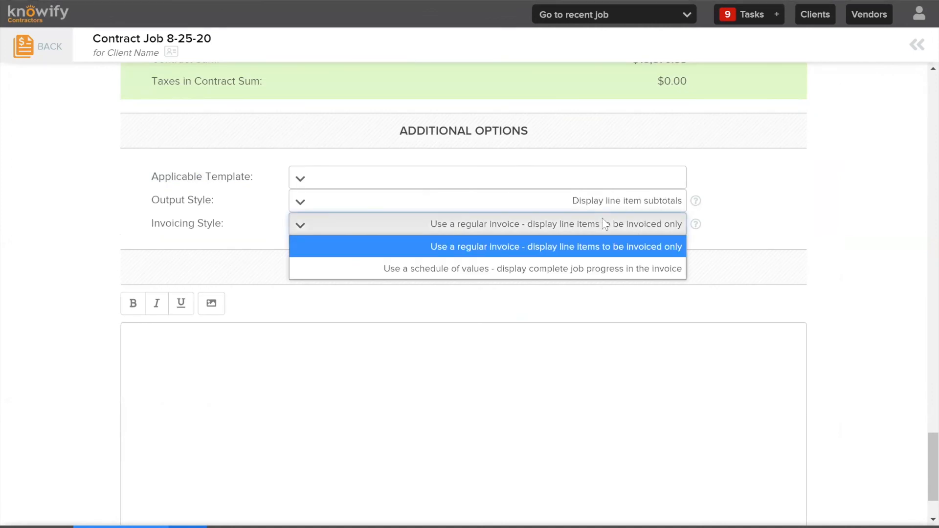
click(775, 177)
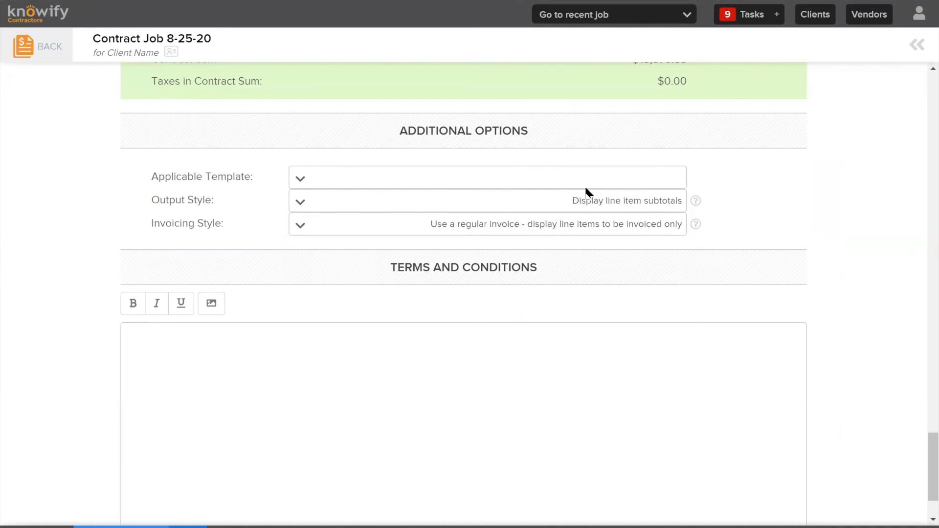
click(522, 218)
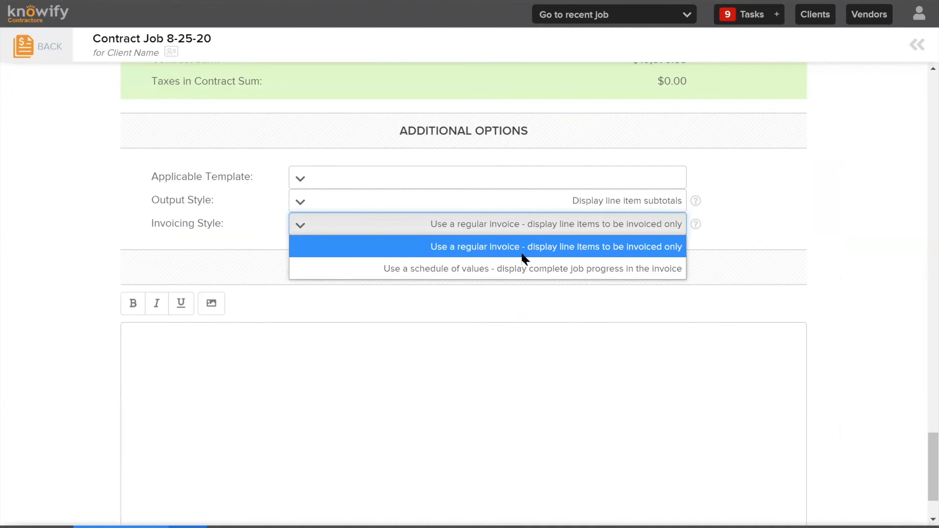
click(497, 238)
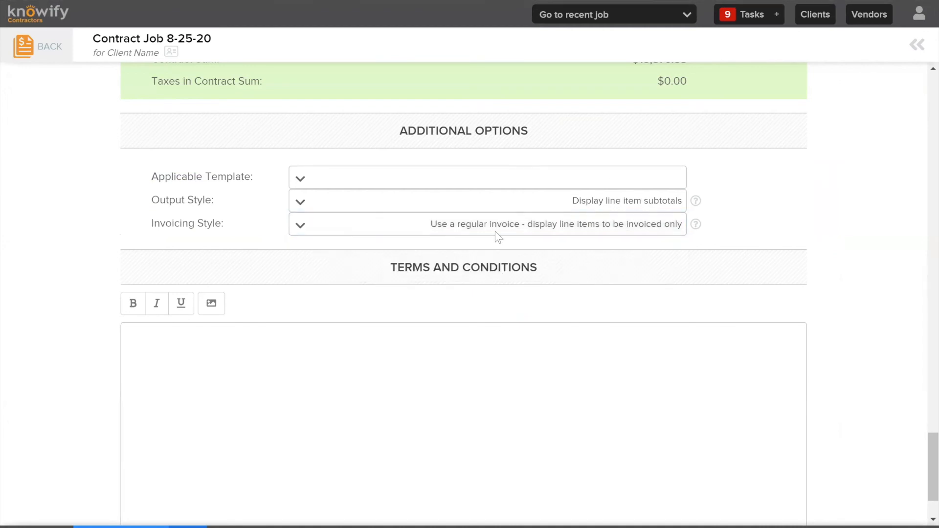
click(533, 217)
click(858, 164)
Look at the account menu containing the Admin Section, and return to the proposal's Terms and Conditions
scroll(811, 166, down, 2)
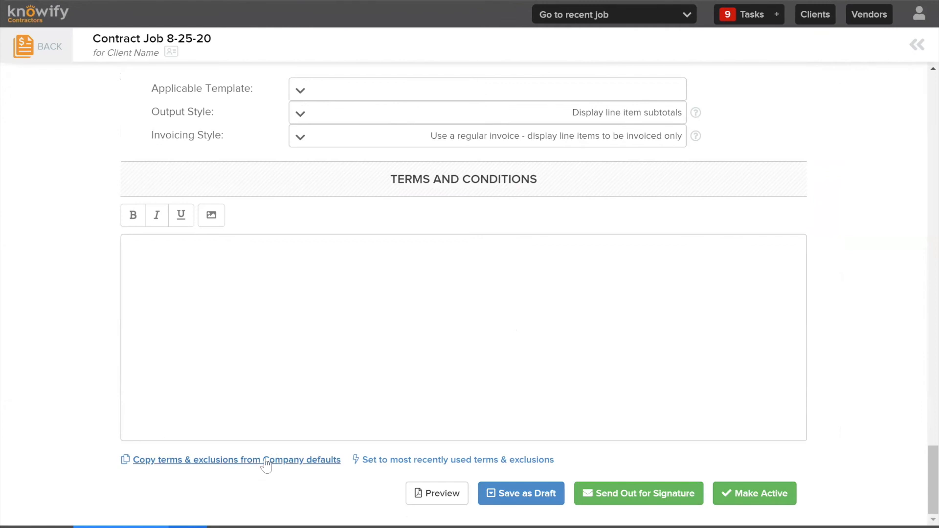
click(919, 13)
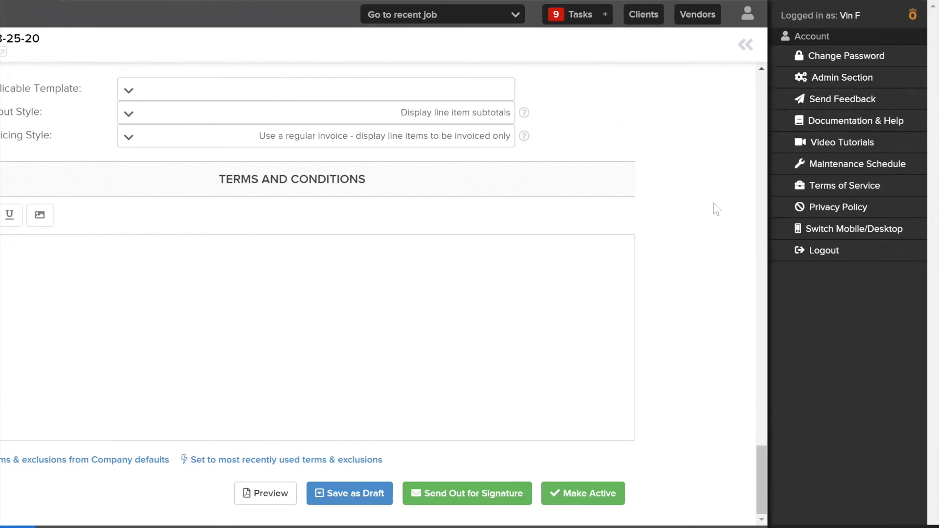
click(714, 204)
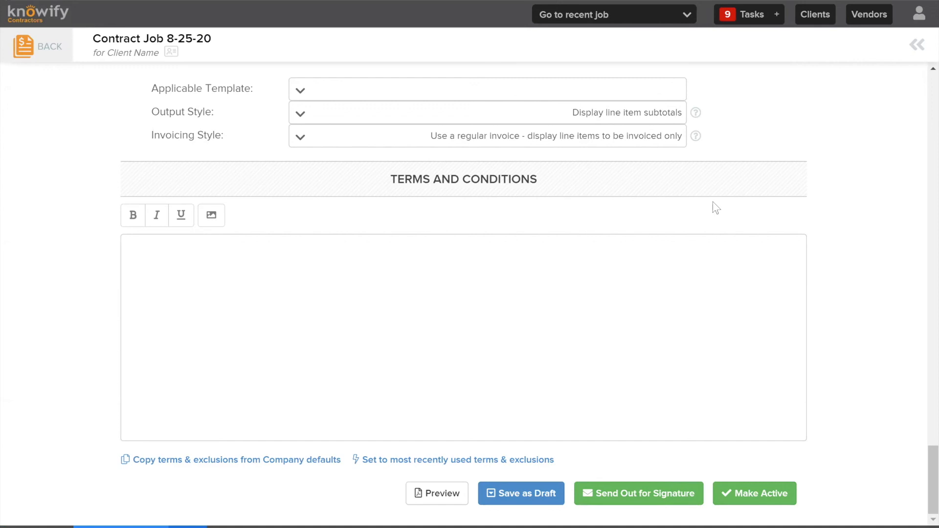
Copy the terms and exclusions from the company defaults into Terms and Conditions and look through the inserted clauses
click(251, 464)
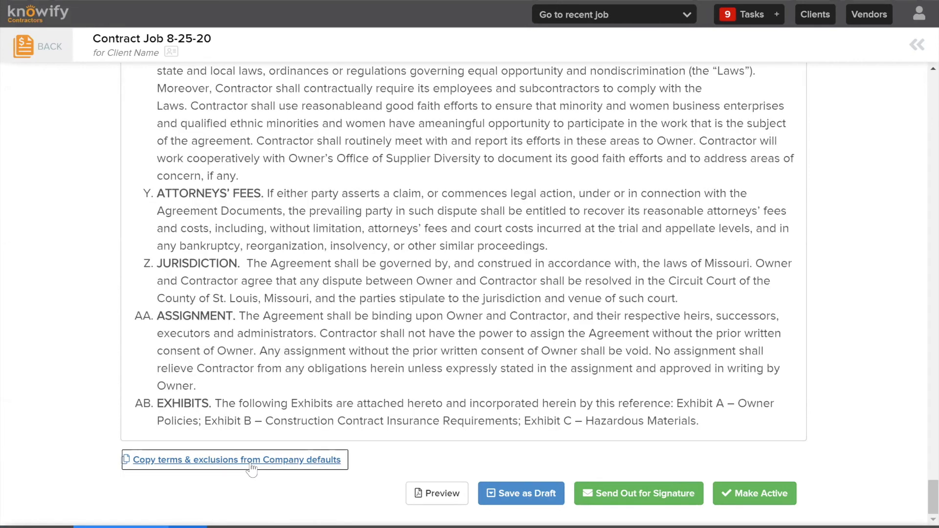
scroll(455, 277, up, 15)
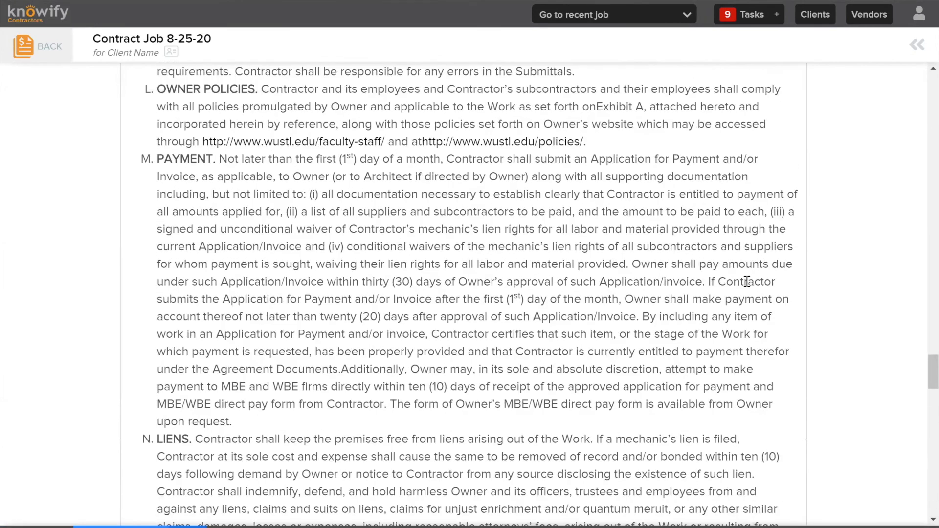
scroll(745, 277, up, 15)
scroll(724, 271, down, 5)
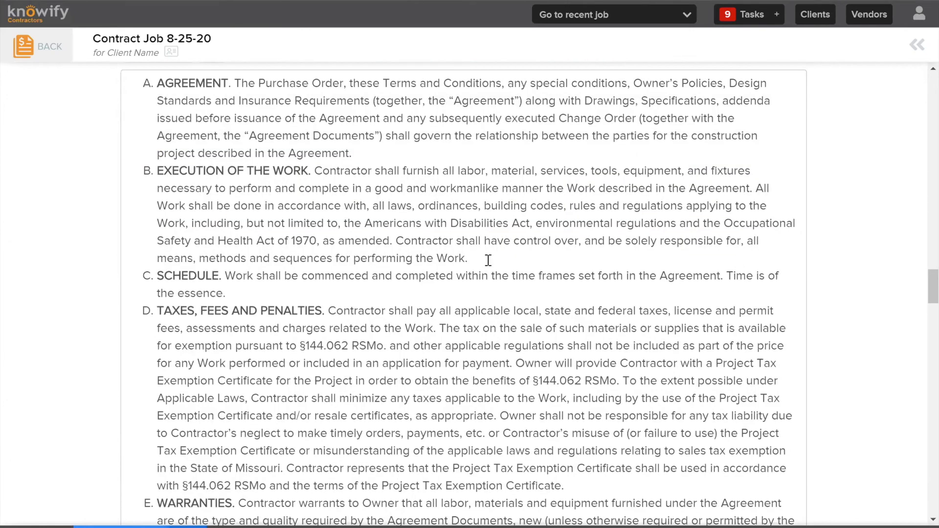
scroll(493, 256, up, 2)
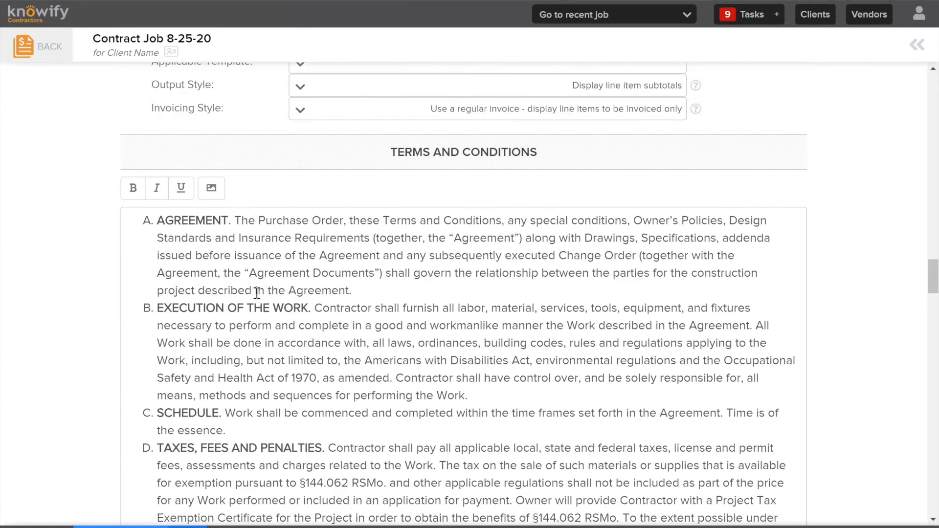
scroll(325, 307, down, 3)
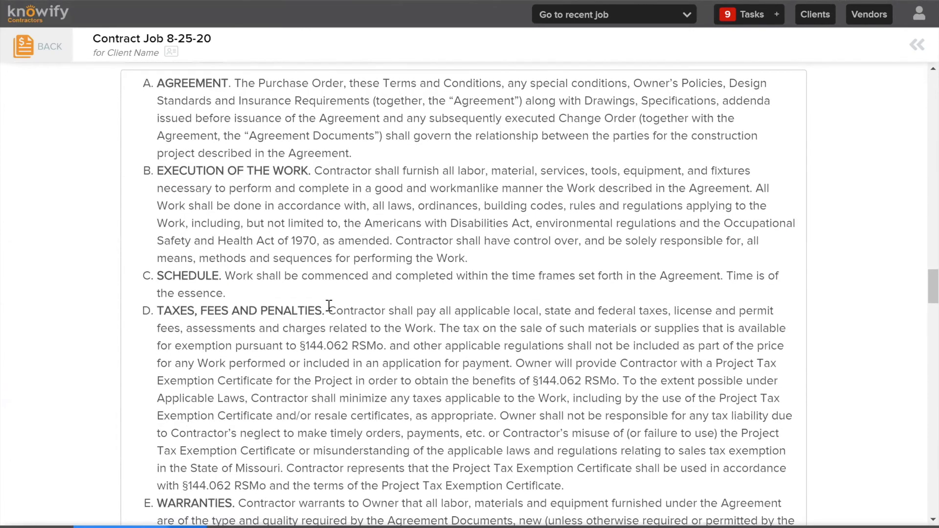
scroll(177, 315, down, 7)
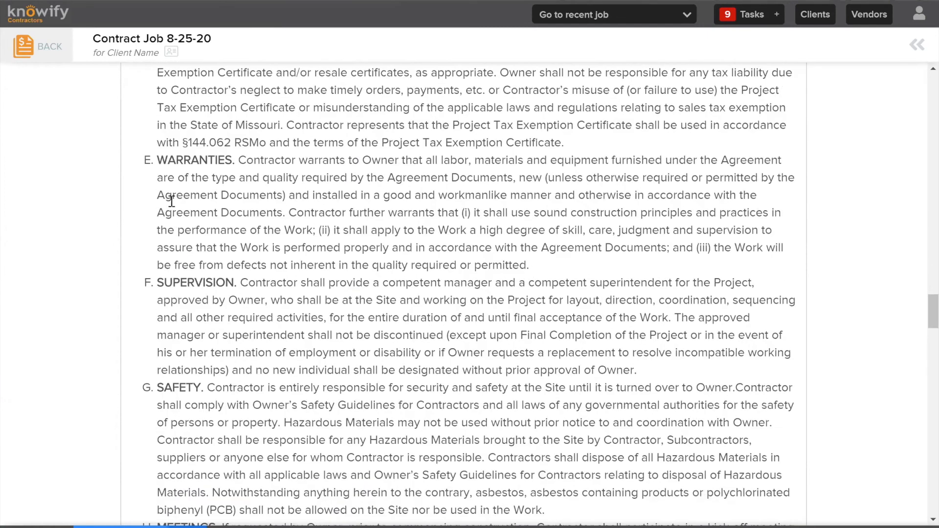
Delete the clauses from SUPERVISION through EXHIBITS at the end of the Terms and Conditions
drag(156, 284, 778, 434)
scroll(655, 339, down, 2)
scroll(653, 332, down, 10)
scroll(653, 331, down, 20)
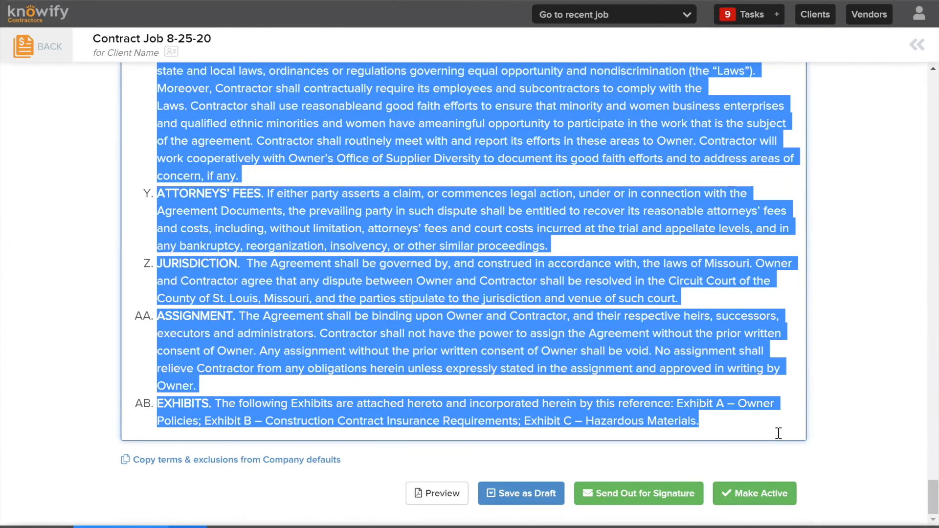
key(BackSpace)
Start sending the proposal out for signature and replace the recipient with the saved company e-mail address
click(626, 496)
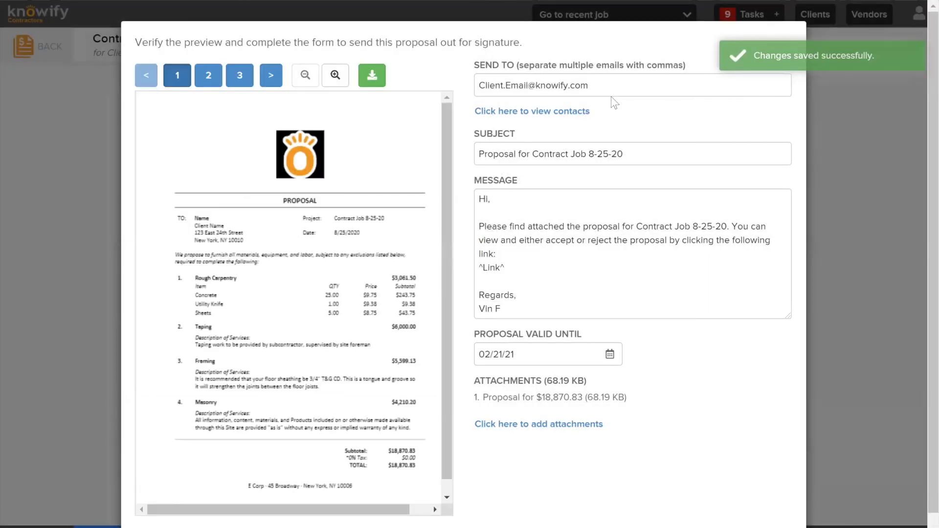
triple_click(585, 91)
text(vf)
key(Down)
key(Return)
Review the proposal e-mail's message text and its ^Link^ placeholder
click(668, 246)
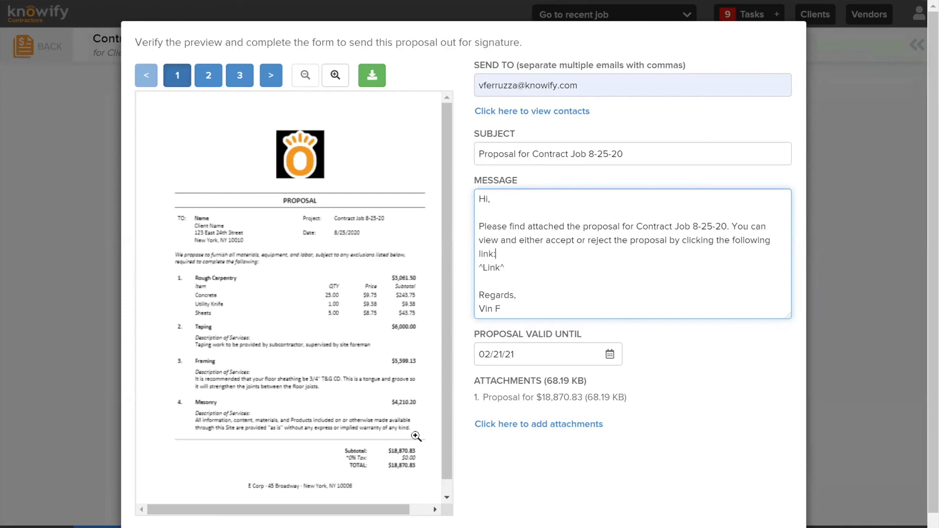
drag(547, 303, 478, 194)
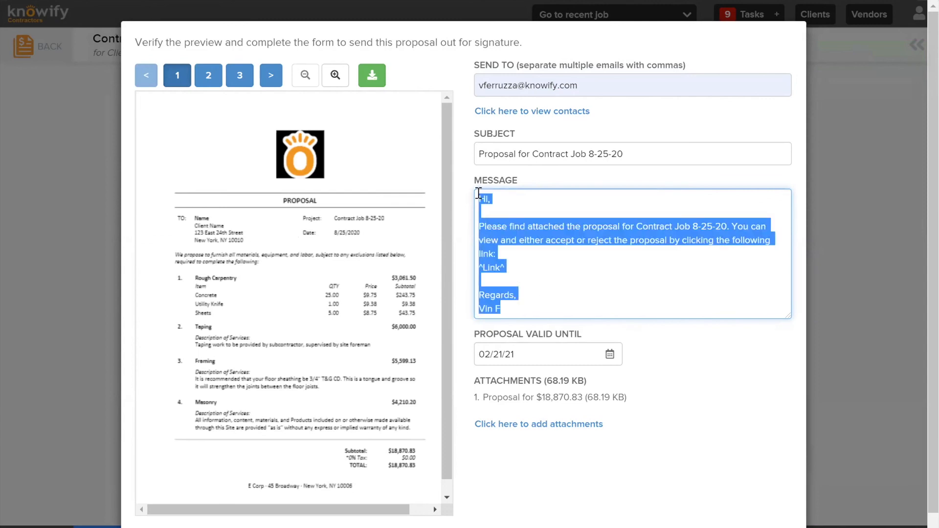
click(538, 268)
drag(528, 268, 406, 272)
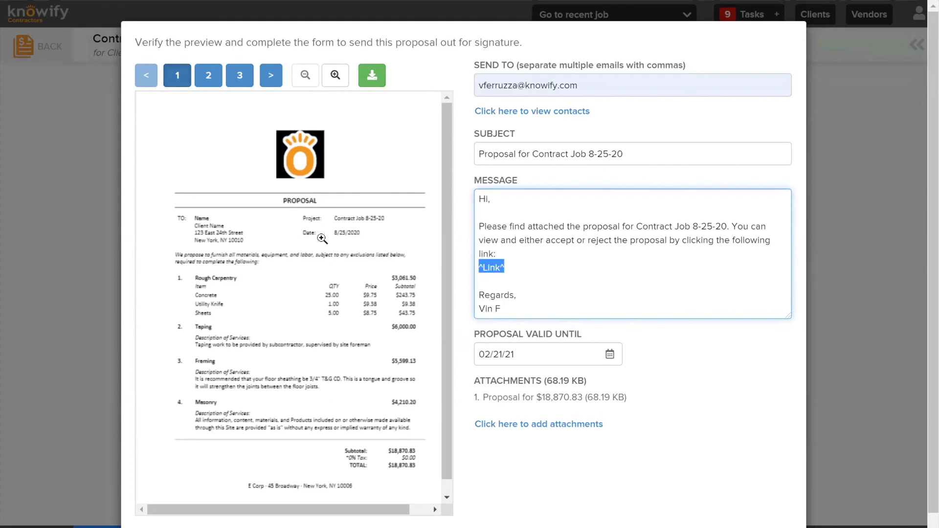
Enable "Do not email the customer" in the advanced settings and submit the proposal for signature
scroll(764, 205, down, 2)
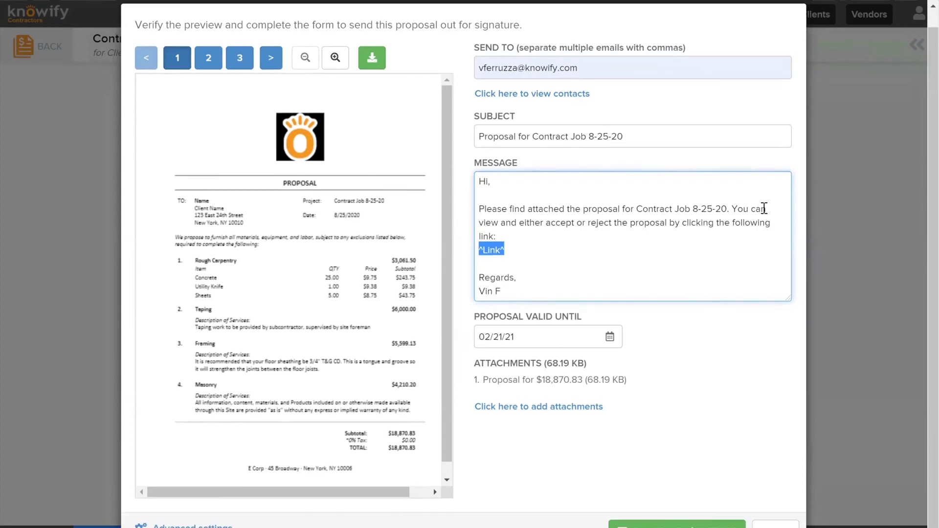
click(195, 513)
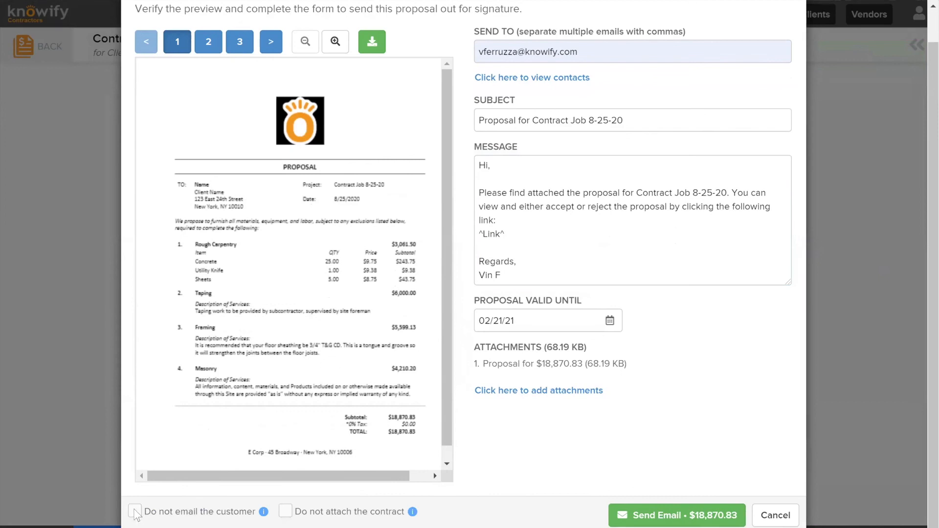
click(136, 512)
click(632, 515)
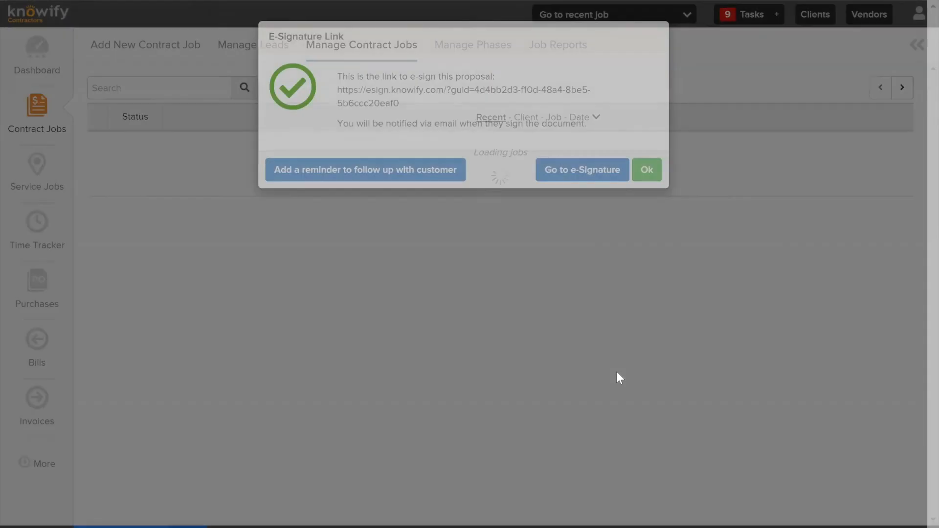
Copy the proposal's e-signature link, dismiss the link message, and open the copied link in the browser
triple_click(344, 92)
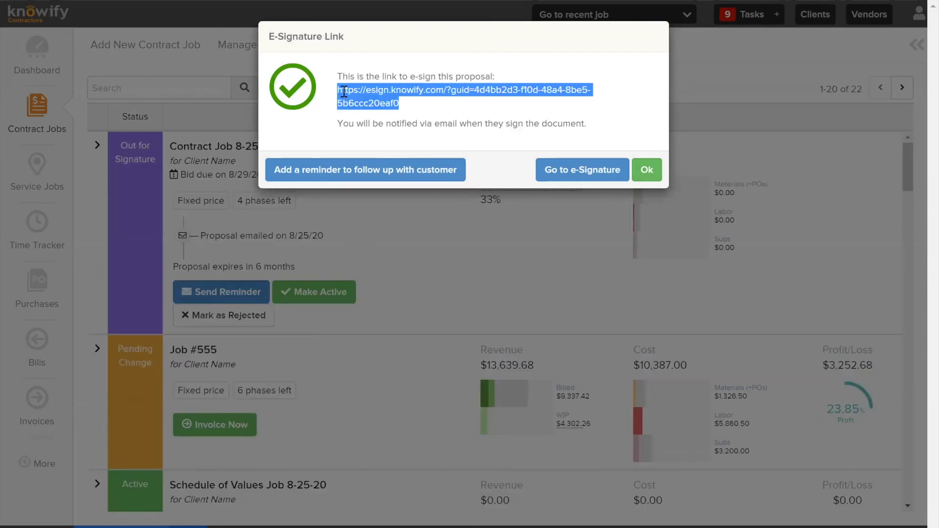
click(650, 171)
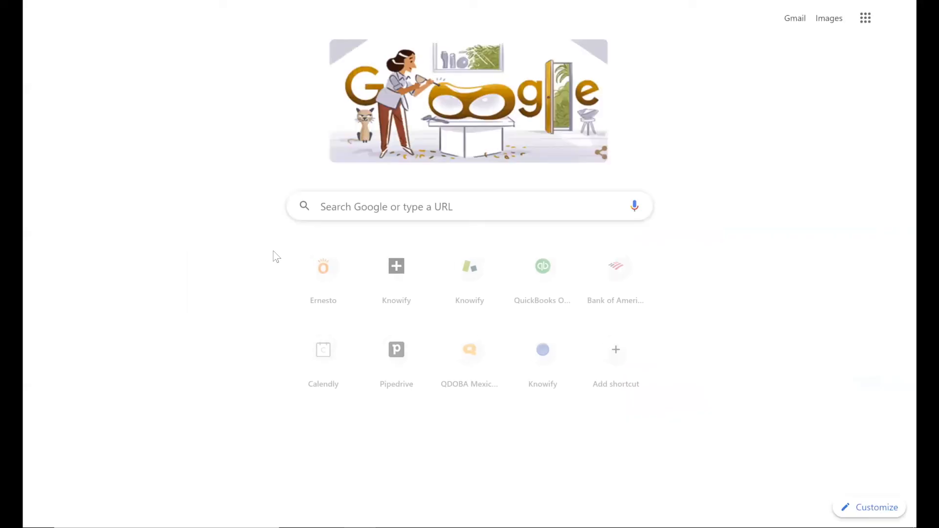
key(Return)
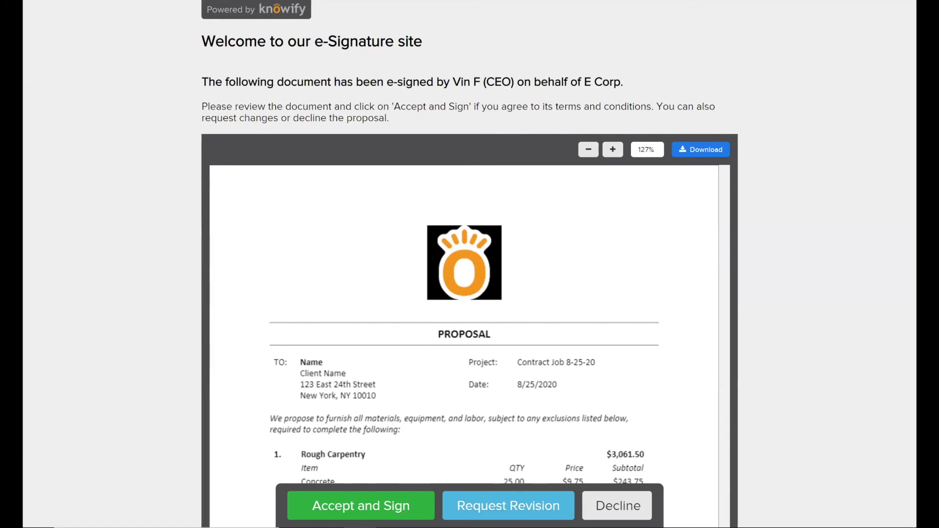
Examine the proposal on the e-signature site, from the line items and total through the terms to the signature lines
scroll(444, 210, down, 3)
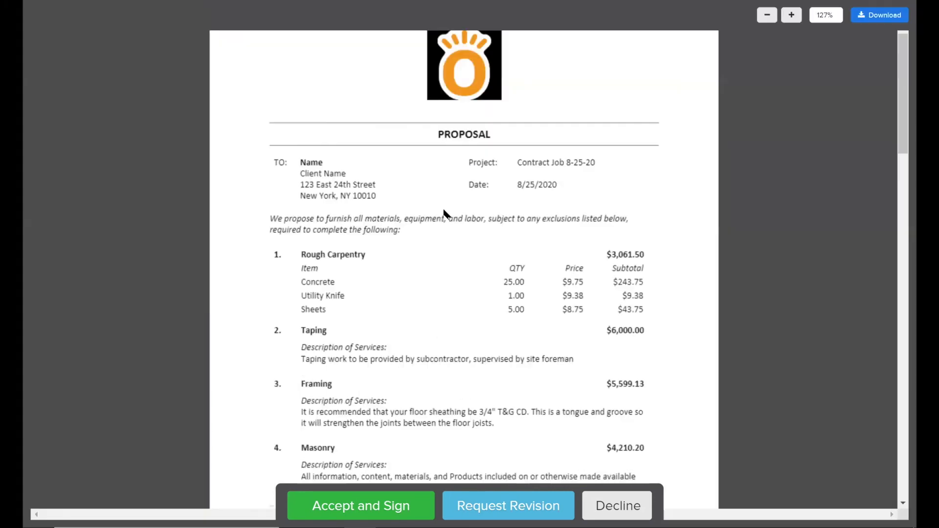
scroll(548, 228, down, 1)
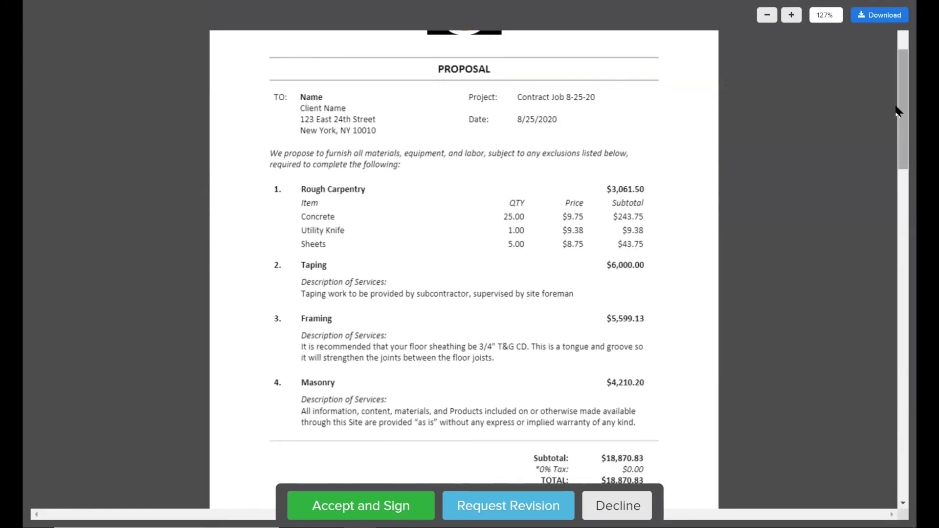
scroll(898, 142, down, 1)
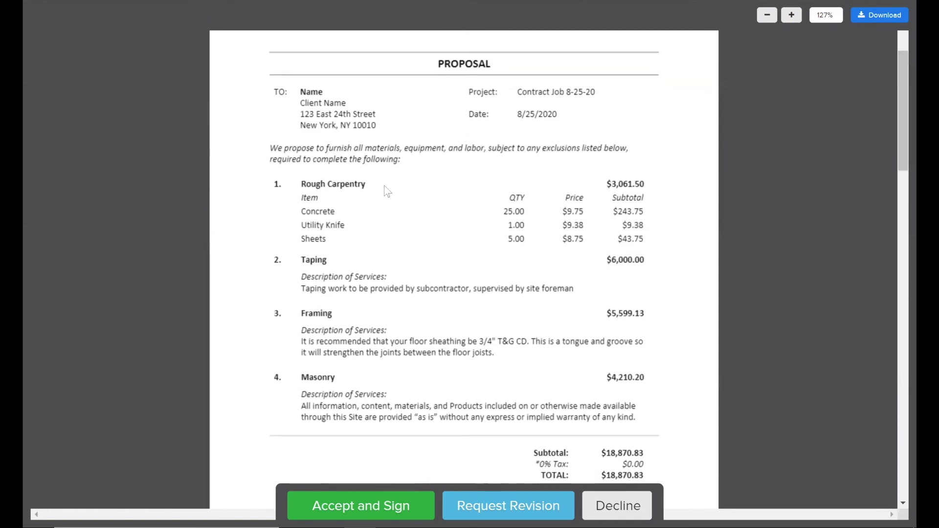
scroll(604, 160, up, 2)
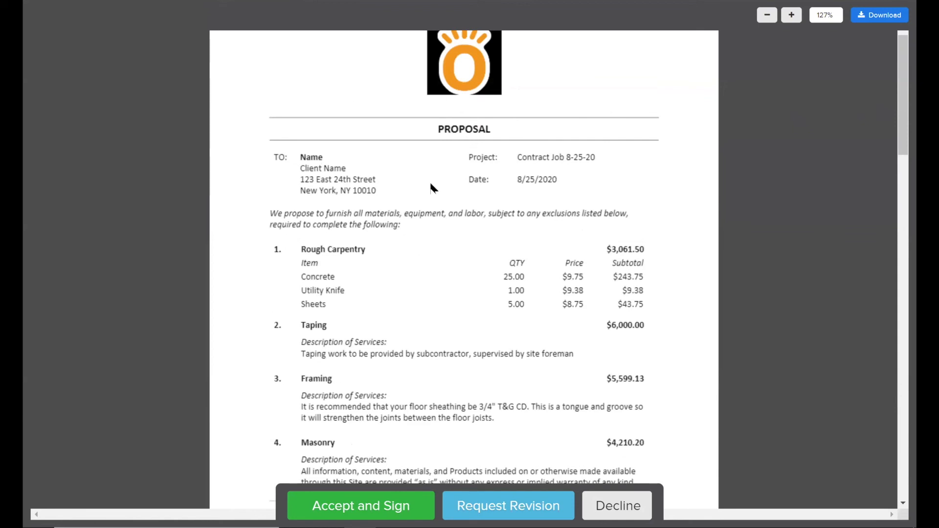
scroll(545, 178, down, 2)
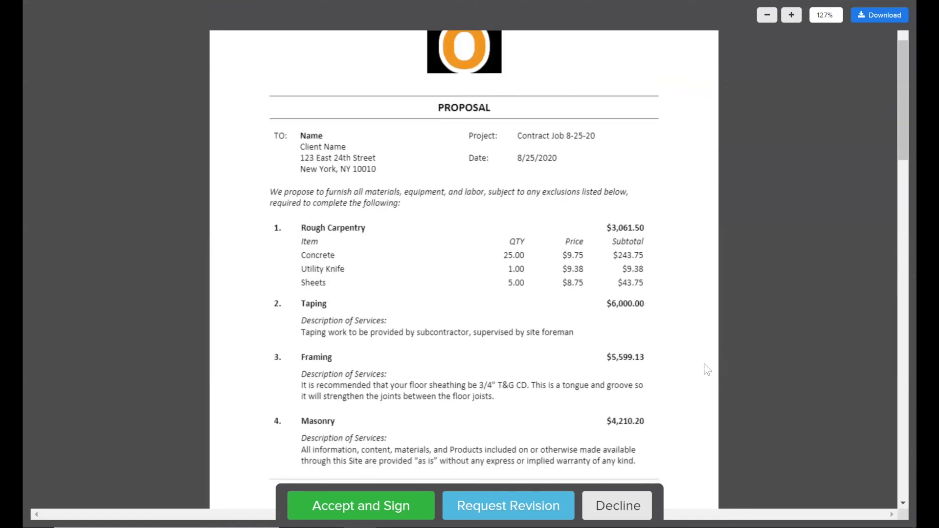
scroll(661, 337, down, 2)
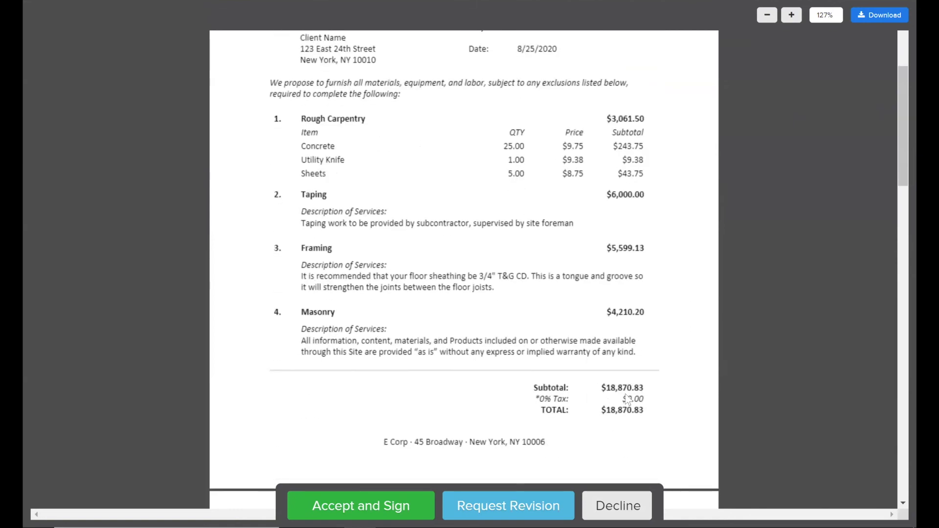
scroll(609, 359, down, 15)
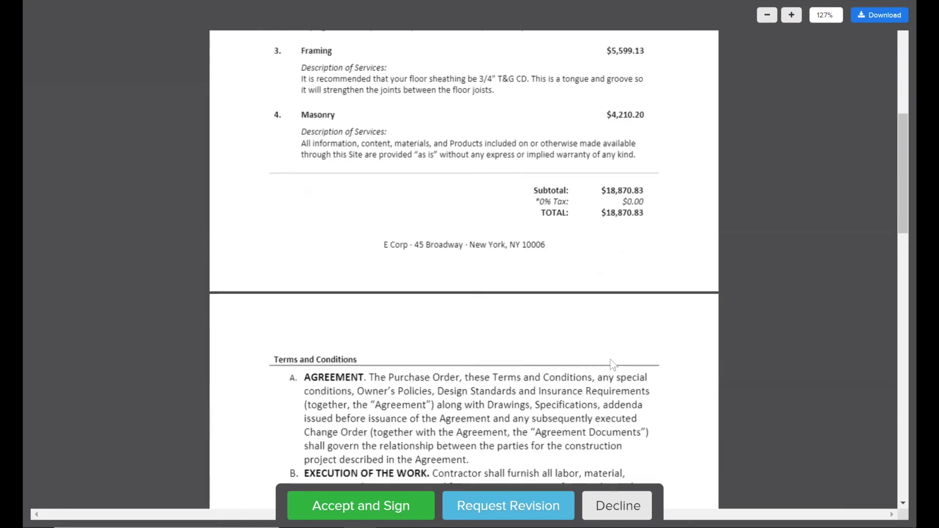
scroll(463, 211, down, 14)
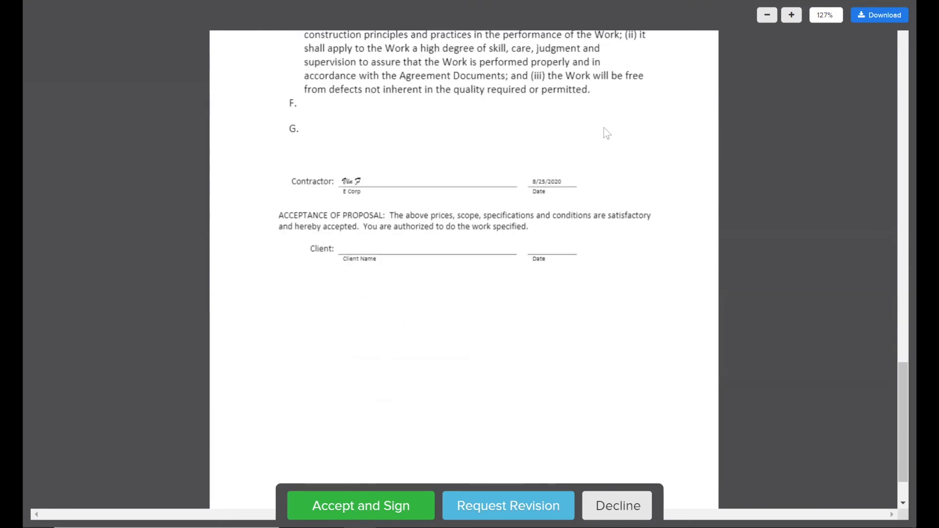
scroll(403, 48, down, 2)
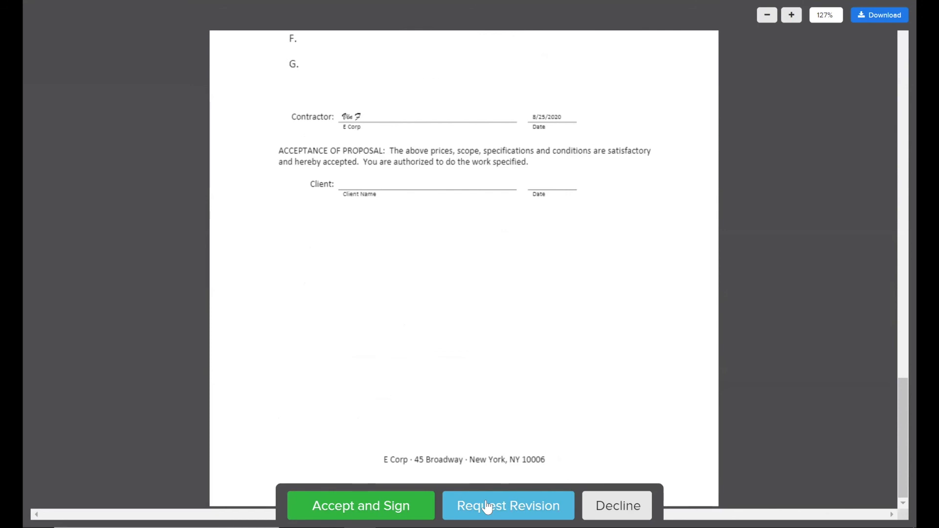
Accept the proposal and submit the e-signature with the signer's name and the title Homeowner
click(391, 512)
click(247, 404)
text(Vinc)
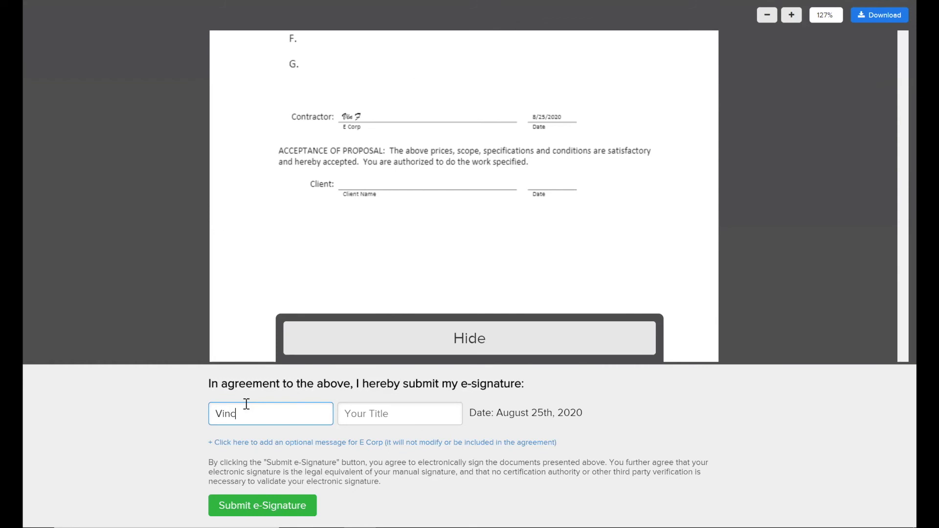
text(ent)
key(Tab)
text(Homeowner)
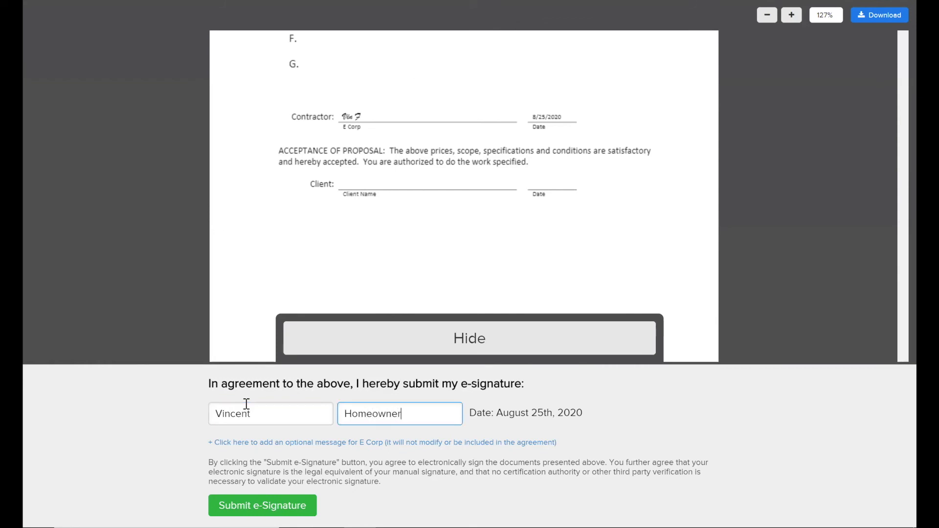
click(264, 509)
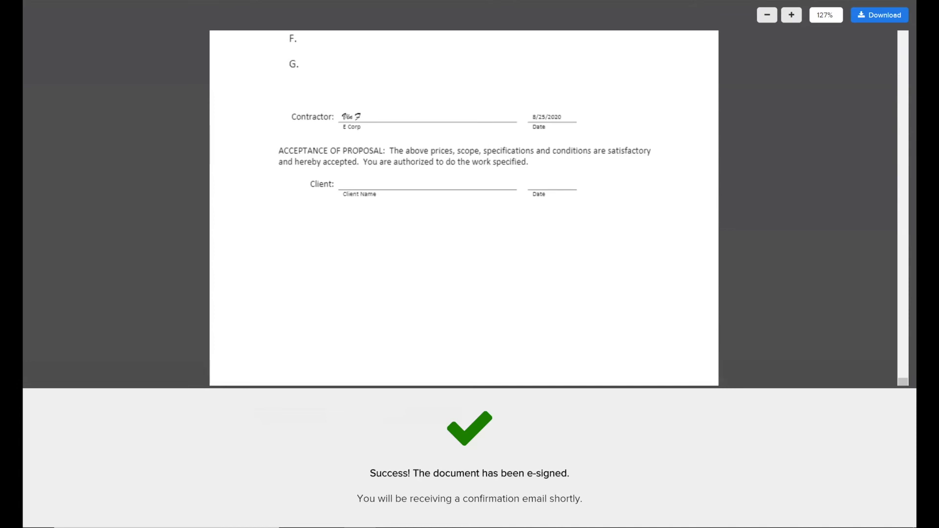
Return to the Knowify contract jobs list and open the documents of Contract Job 8-25-20
right_click(79, 1)
click(506, 264)
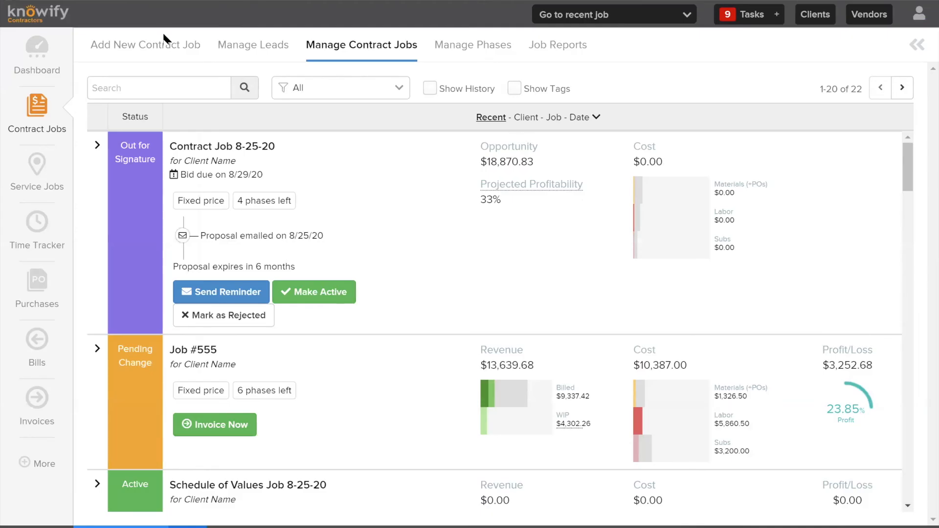
click(394, 47)
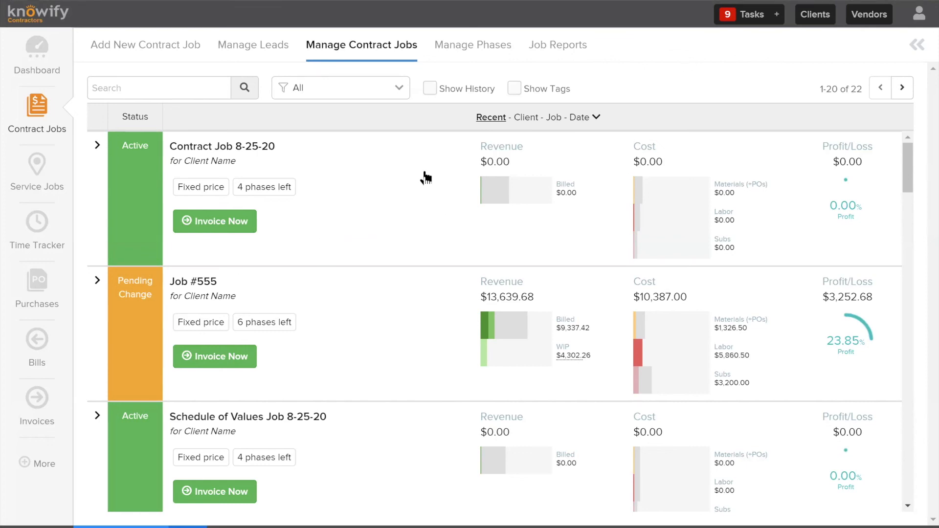
click(104, 155)
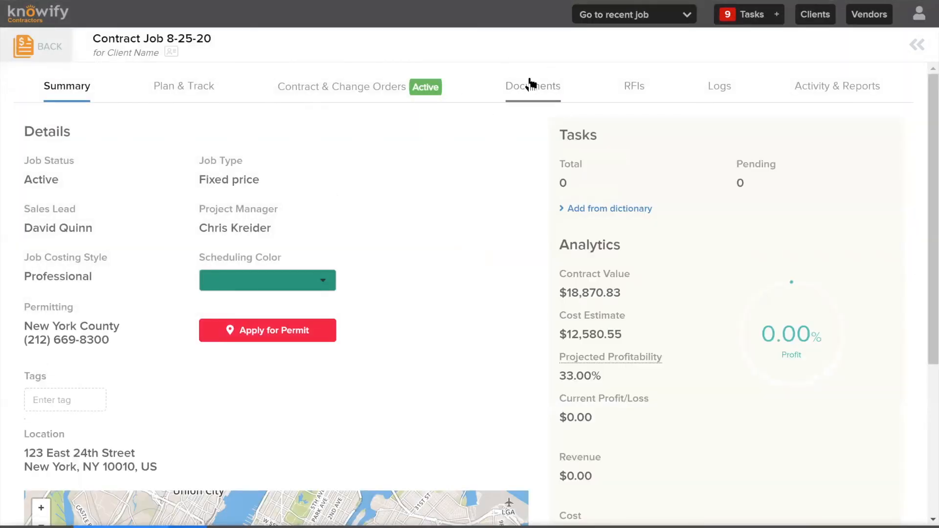
click(537, 96)
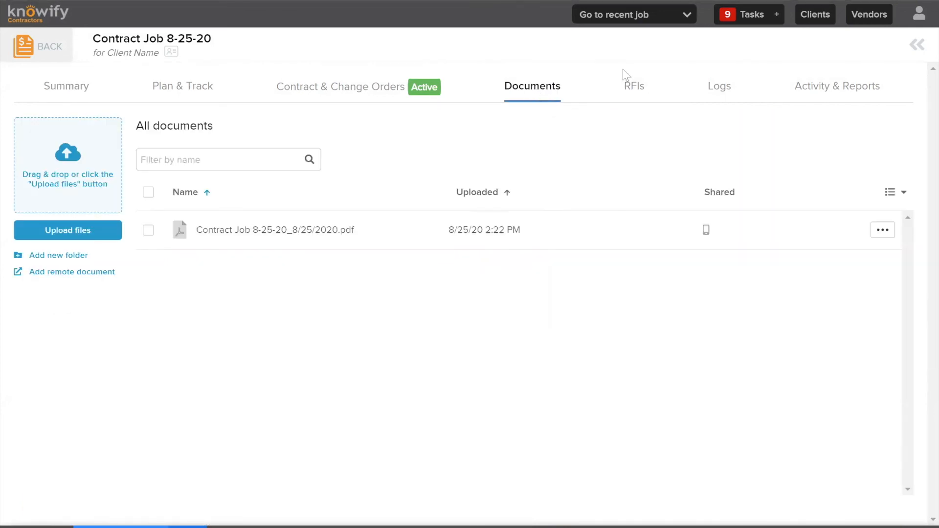
Open Contract Job 8-25-20_8/25/2020.pdf and examine its contractor and client signatures, line items and prices
click(336, 230)
scroll(472, 283, down, 10)
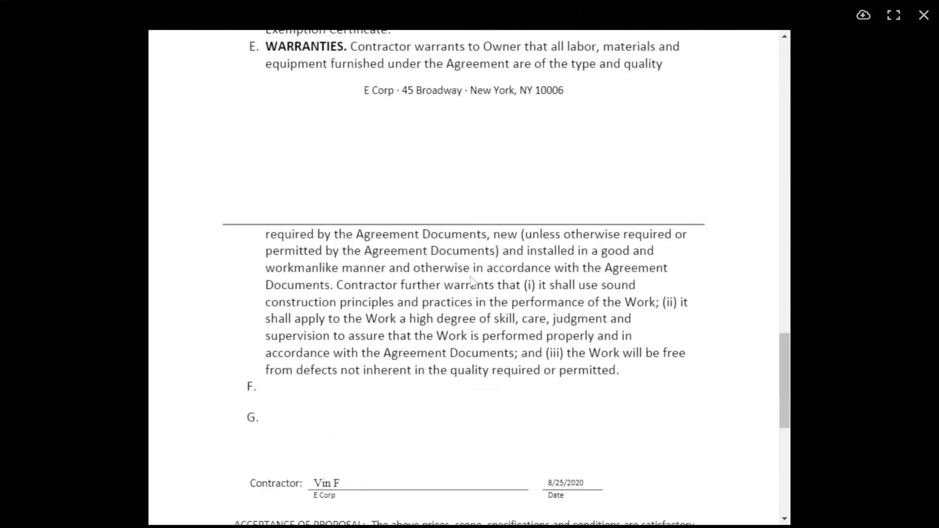
scroll(473, 283, down, 9)
scroll(392, 145, up, 3)
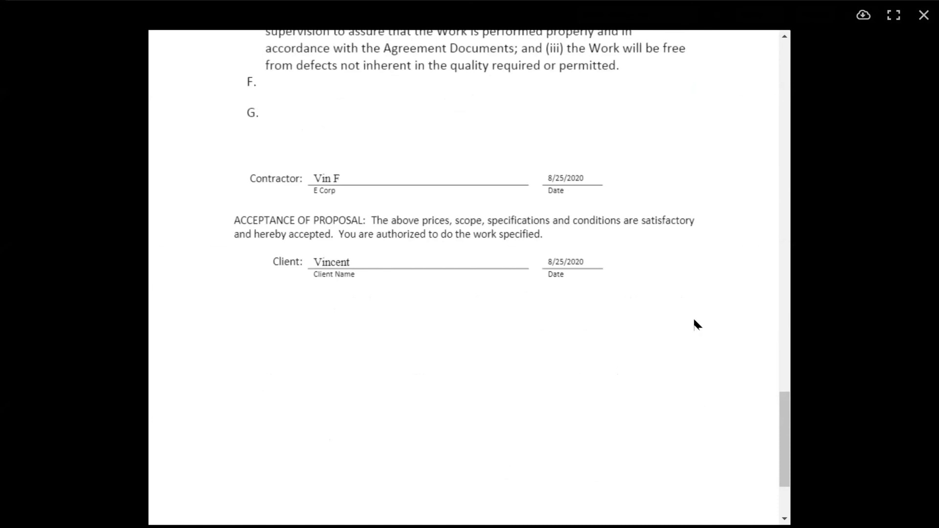
scroll(694, 321, up, 3)
drag(782, 387, 779, 84)
scroll(781, 83, down, 3)
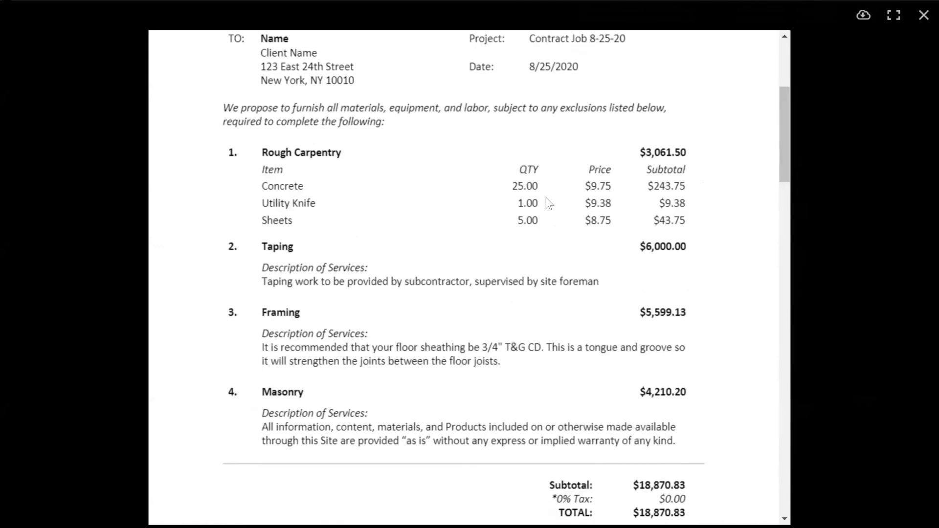
scroll(356, 188, up, 3)
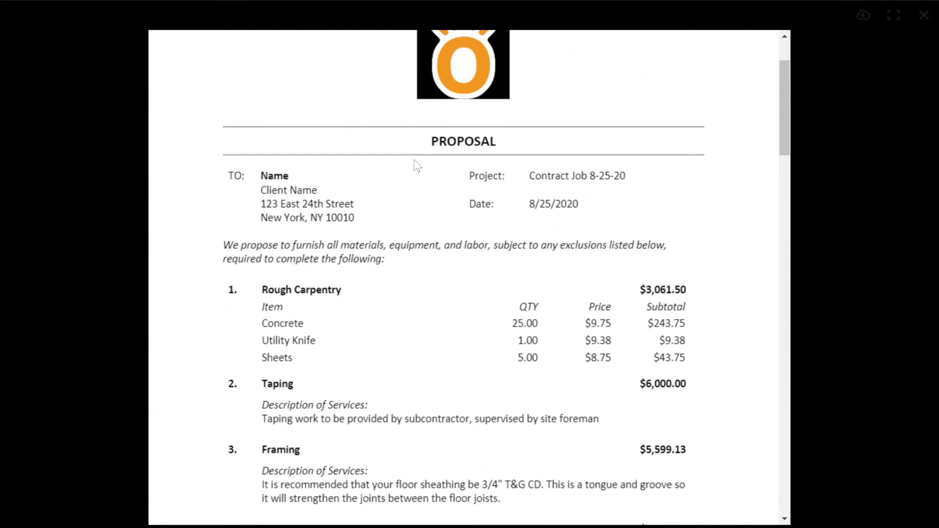
scroll(414, 160, up, 2)
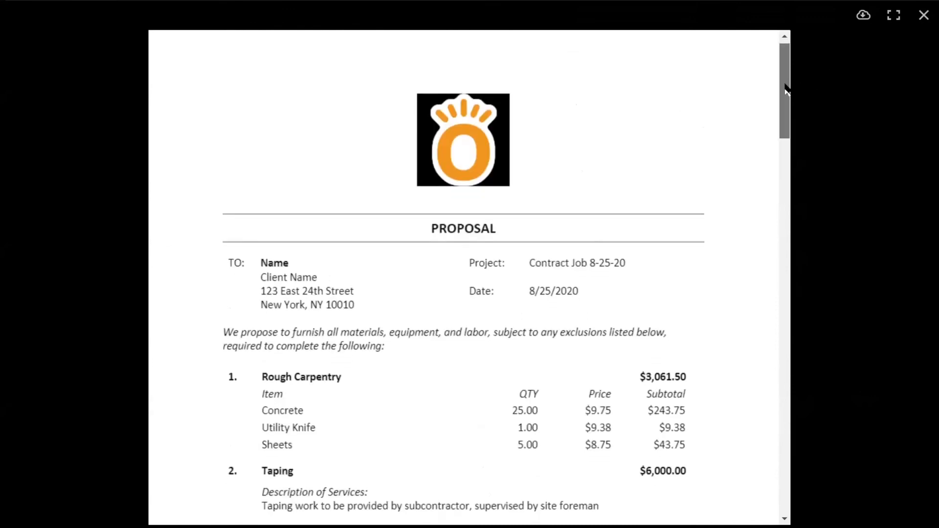
drag(784, 87, 773, 117)
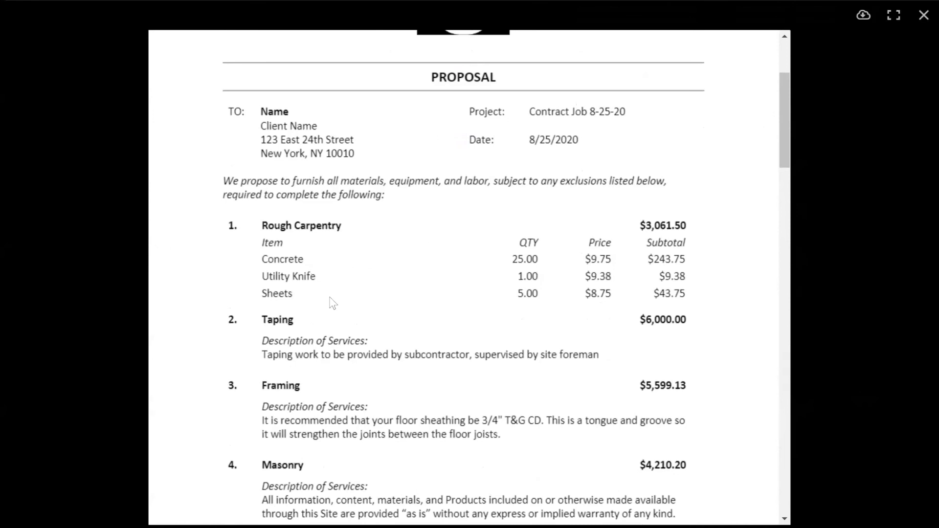
scroll(489, 219, up, 3)
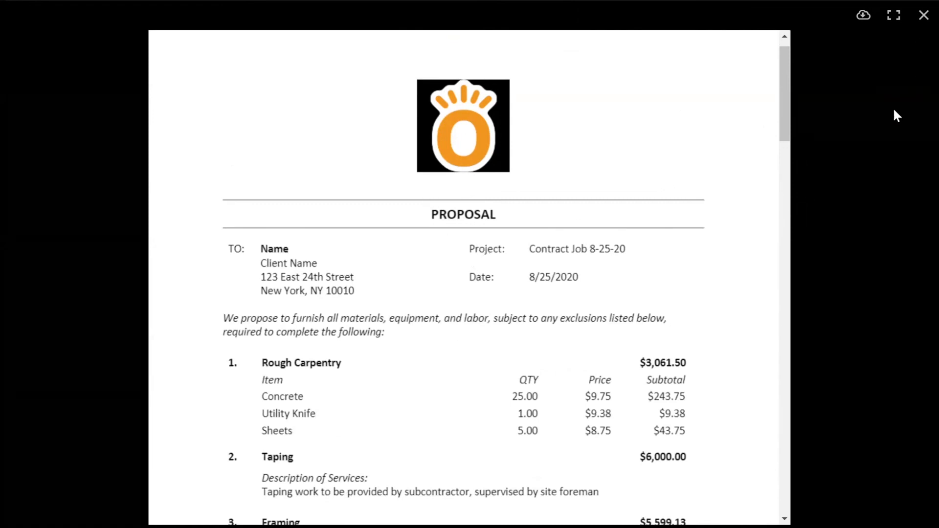
Close the signed proposal PDF and open the job's contract and change orders
click(848, 159)
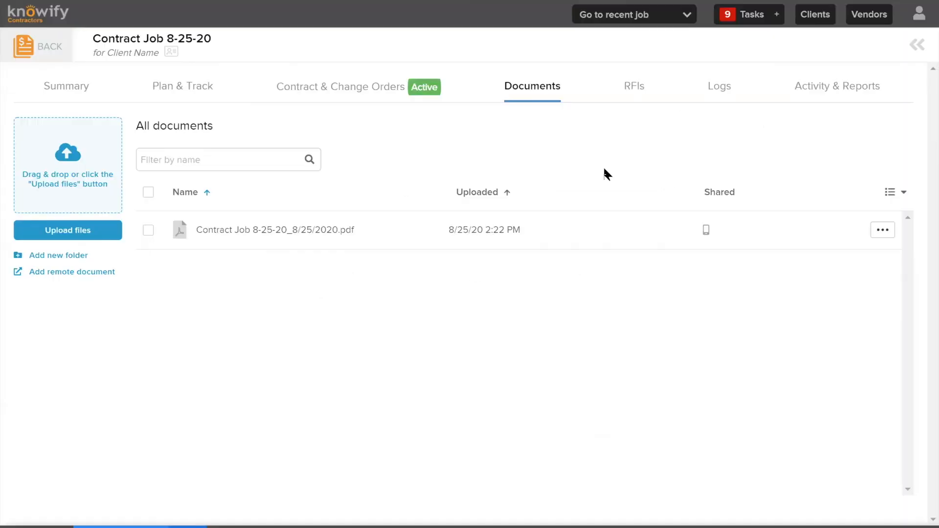
click(333, 94)
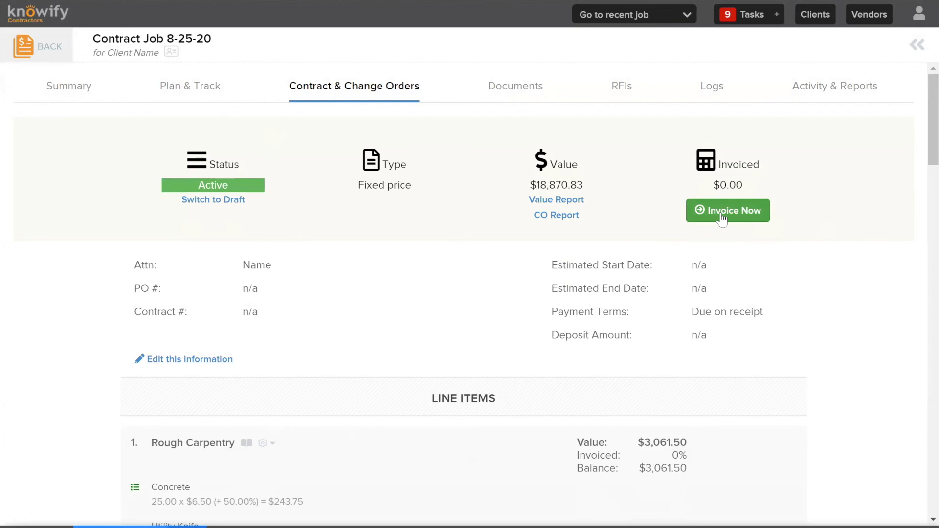
Add a change order to the contract titled Change Order #1, priced at $4,000, with the client description "for more materials"
scroll(696, 184, down, 9)
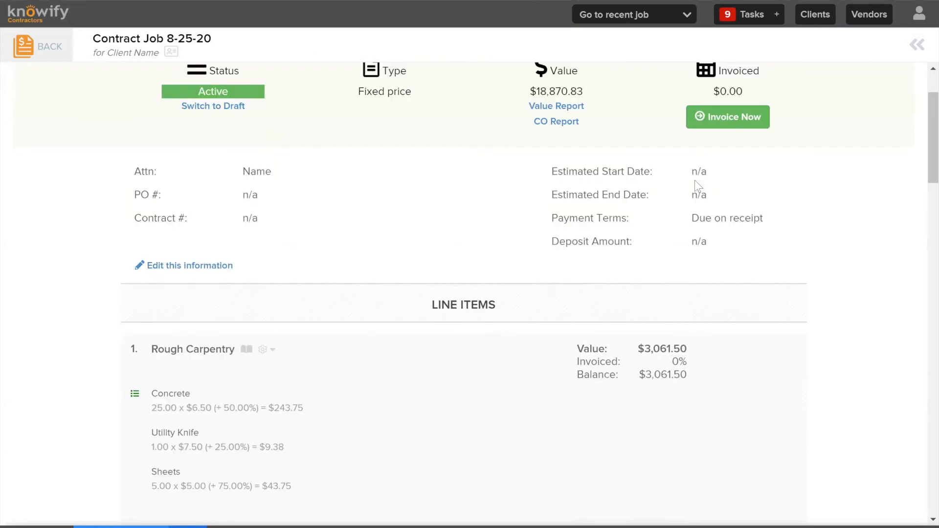
scroll(694, 181, down, 4)
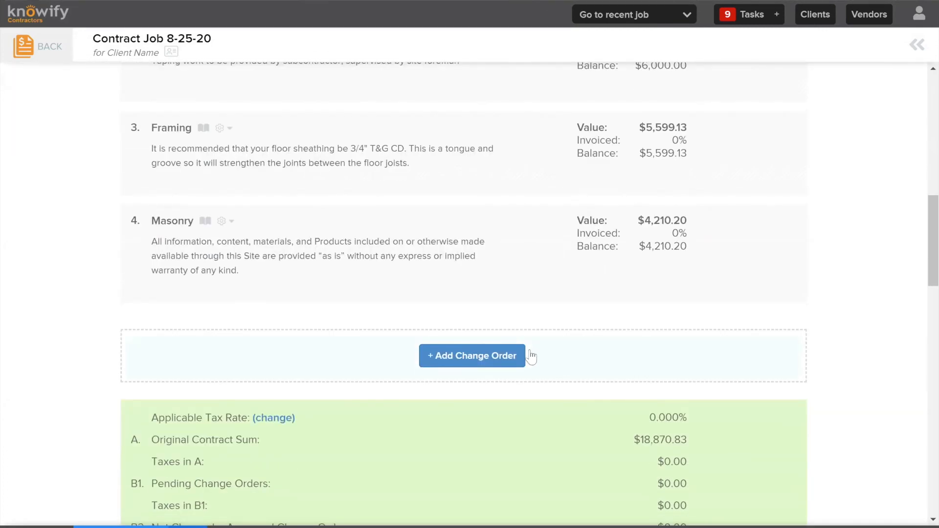
click(475, 357)
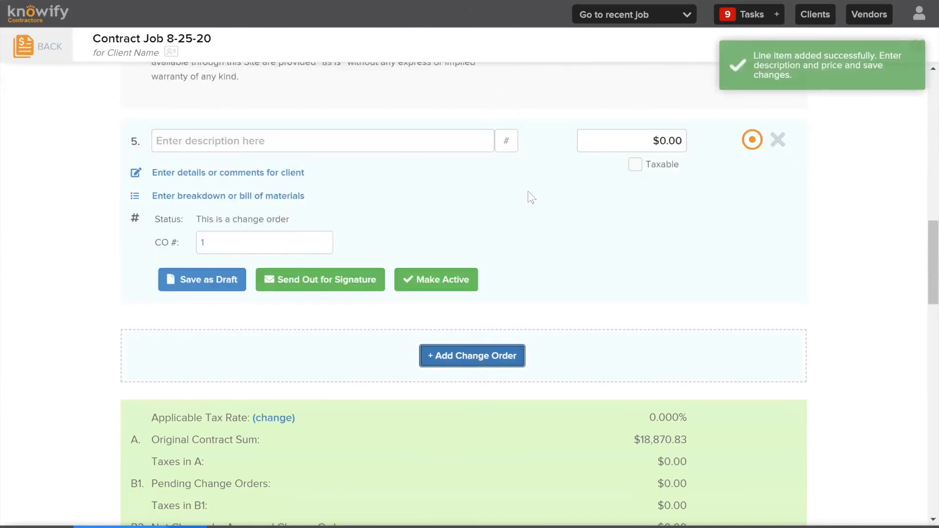
click(351, 145)
text(Change Order)
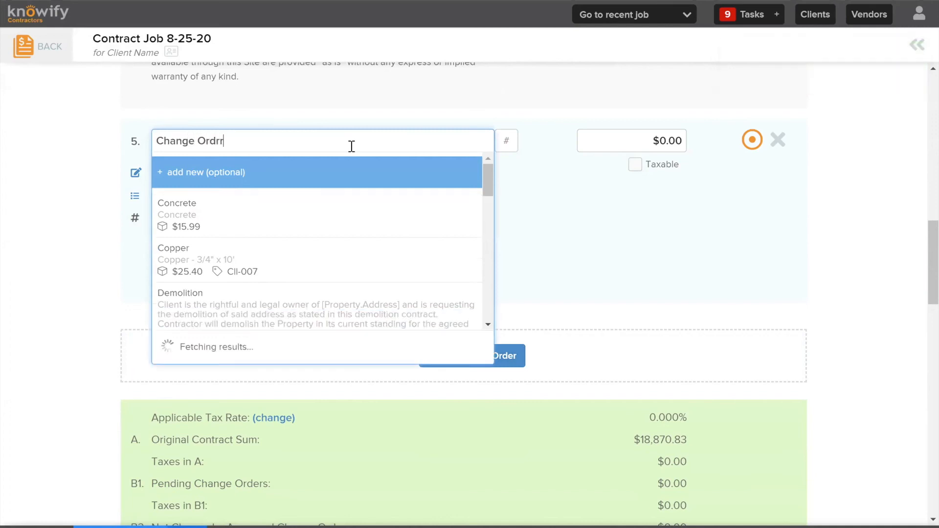
text( #1)
click(634, 139)
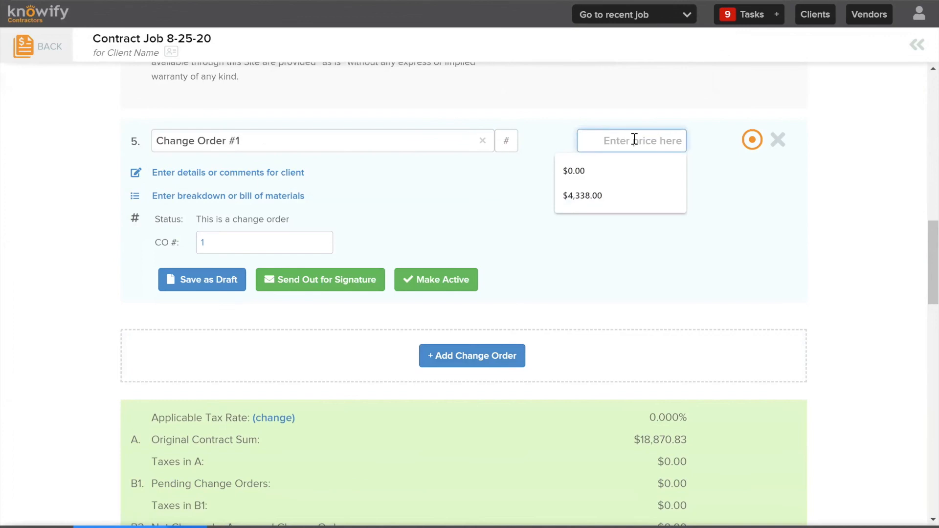
text(4000)
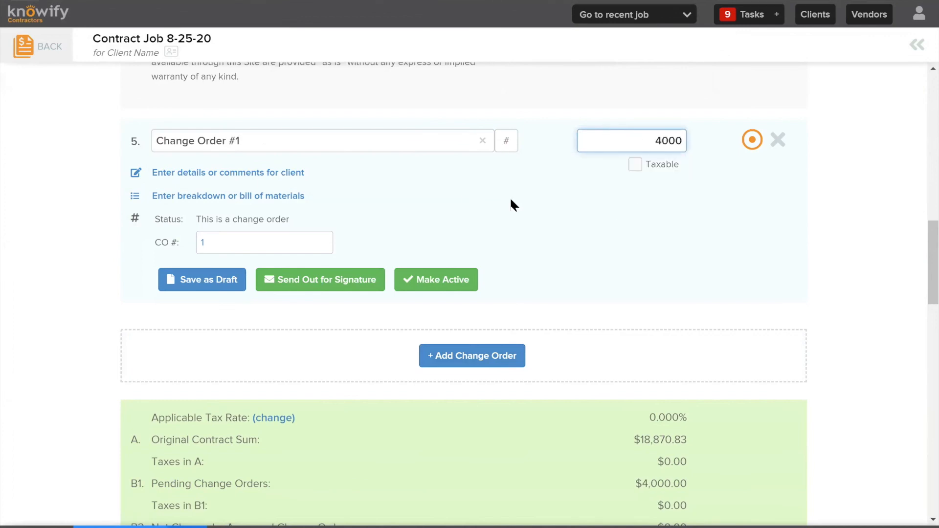
click(294, 173)
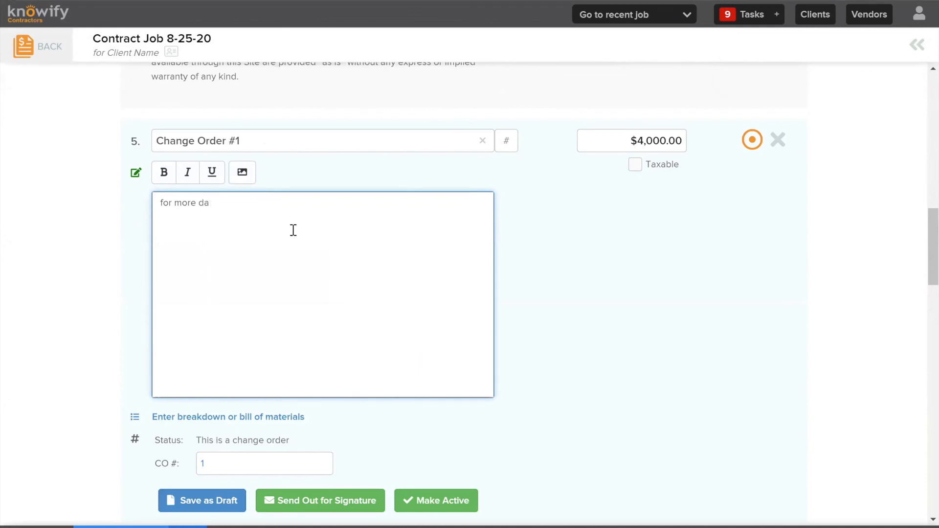
text(for more materials)
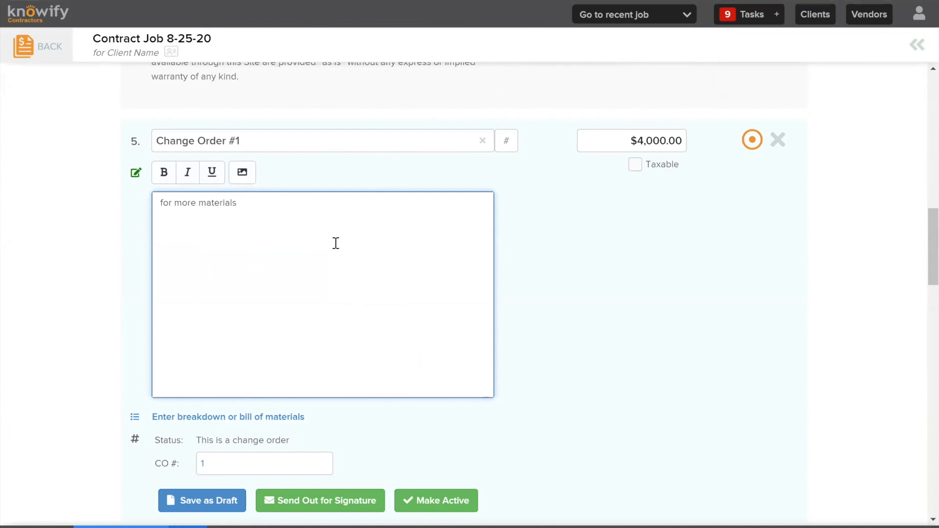
Add a materials breakdown line to the change order named "more materials" with quantity 45 and price $50
click(210, 417)
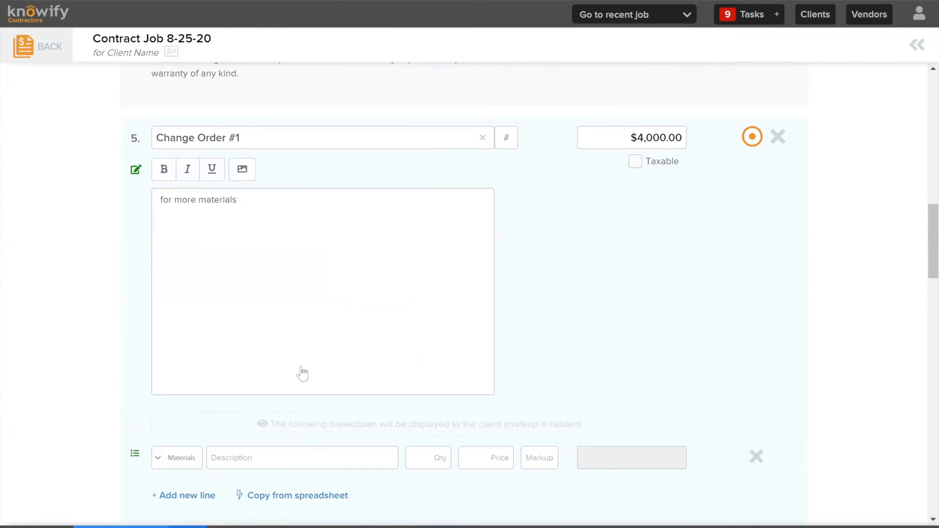
scroll(308, 373, down, 3)
click(347, 323)
text(mo)
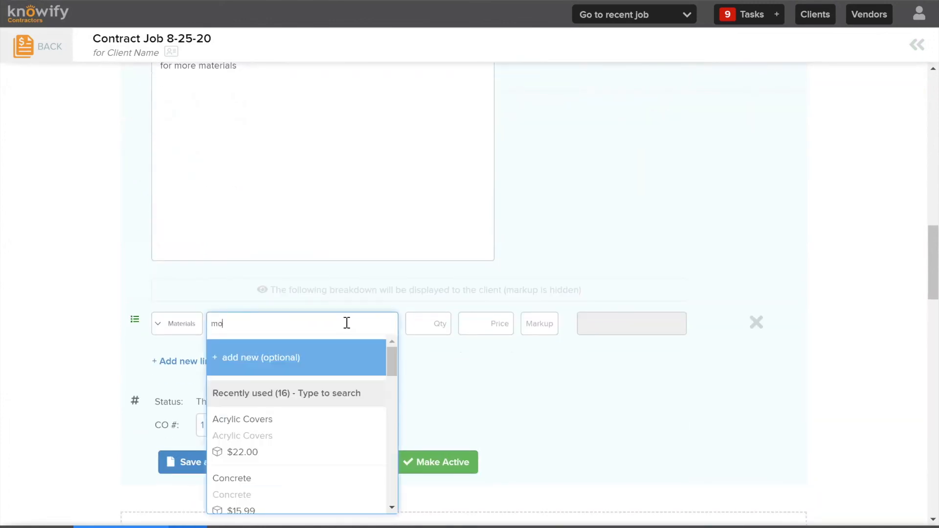
key(Tab)
key(BackSpace)
key(BackSpace)
key(BackSpace)
key(BackSpace)
key(Tab)
text(50)
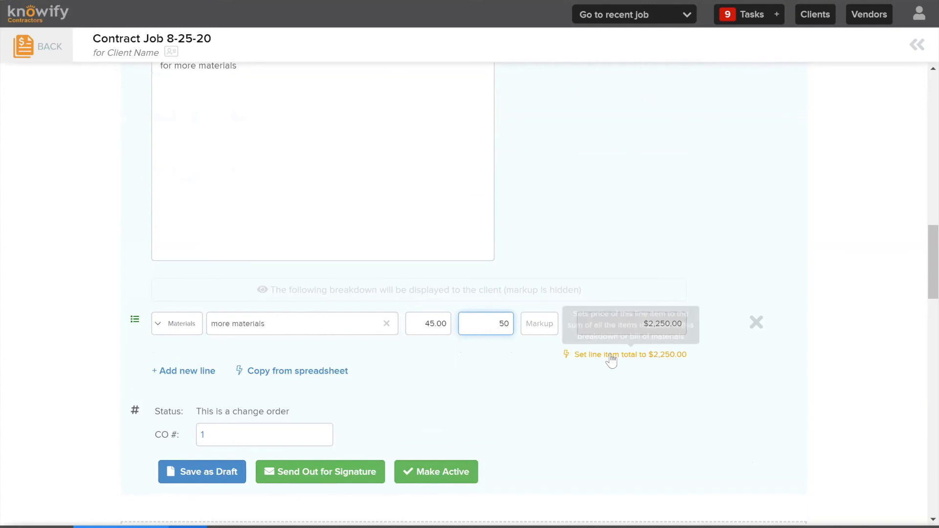
Set the change order's line item total to its $2,250.00 breakdown sum and save it as a draft
click(686, 431)
click(217, 473)
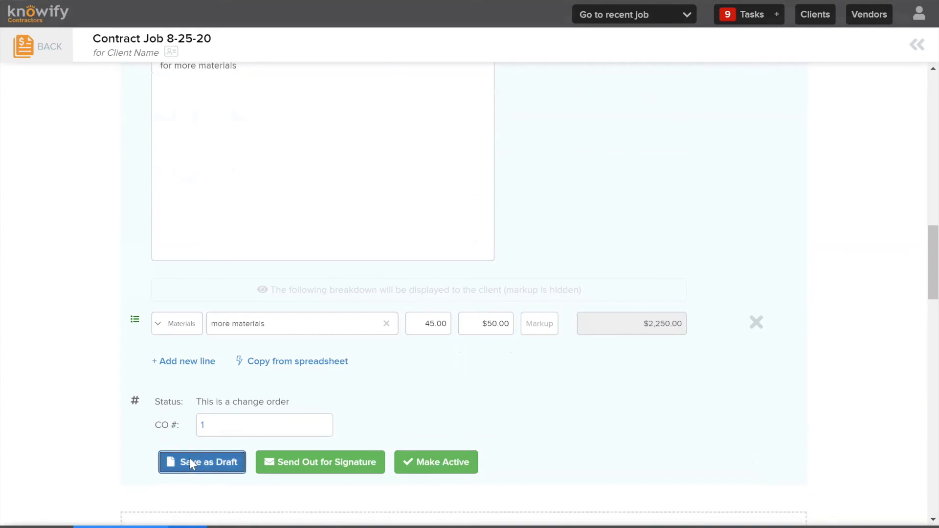
scroll(518, 212, down, 3)
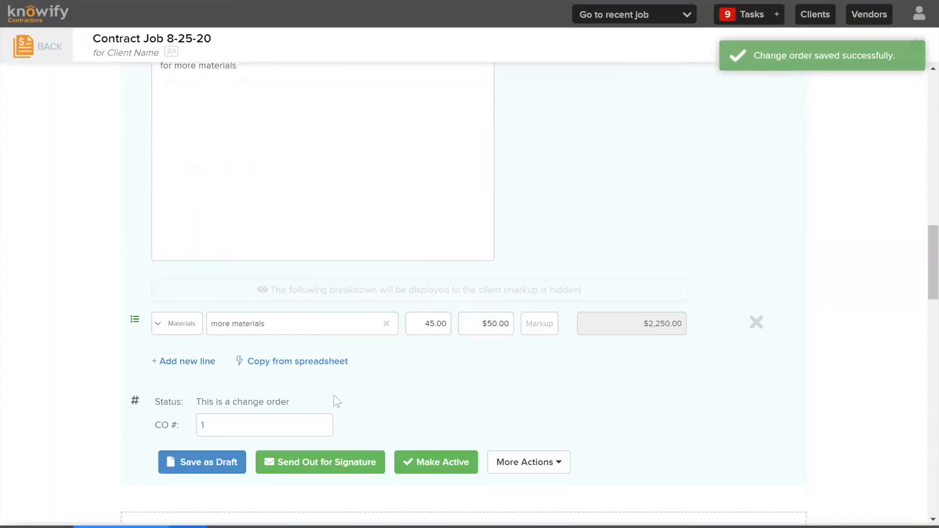
Preview the Change Order #1 document and examine its item, totals, revised contract amount and signature line
click(528, 462)
scroll(645, 428, down, 2)
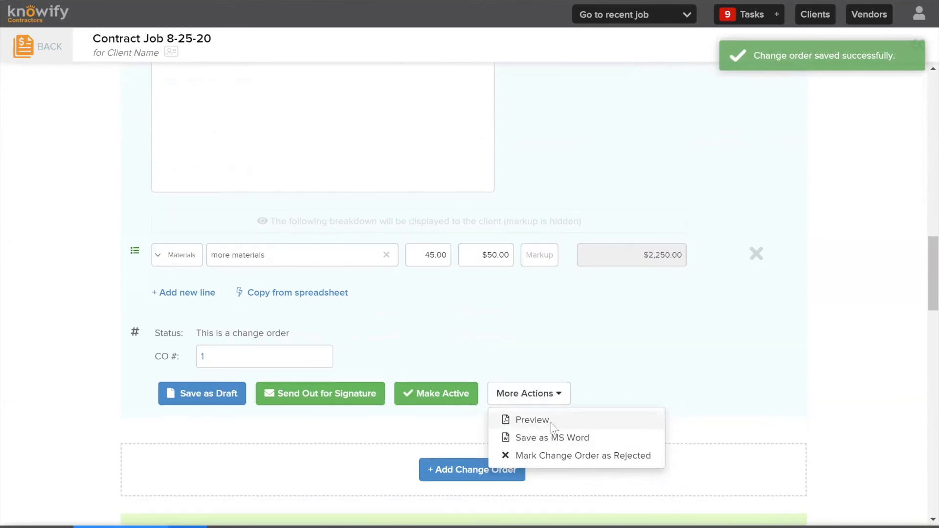
click(550, 421)
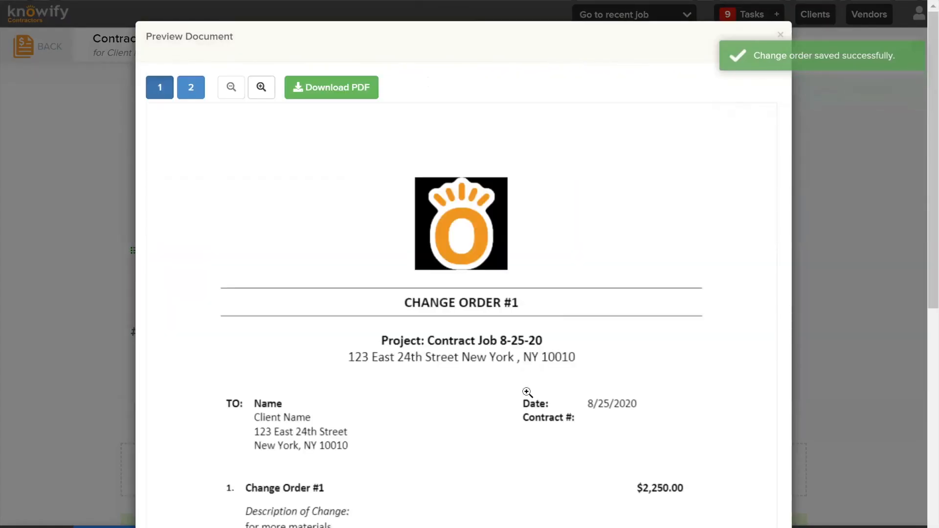
scroll(527, 391, down, 3)
scroll(528, 390, down, 2)
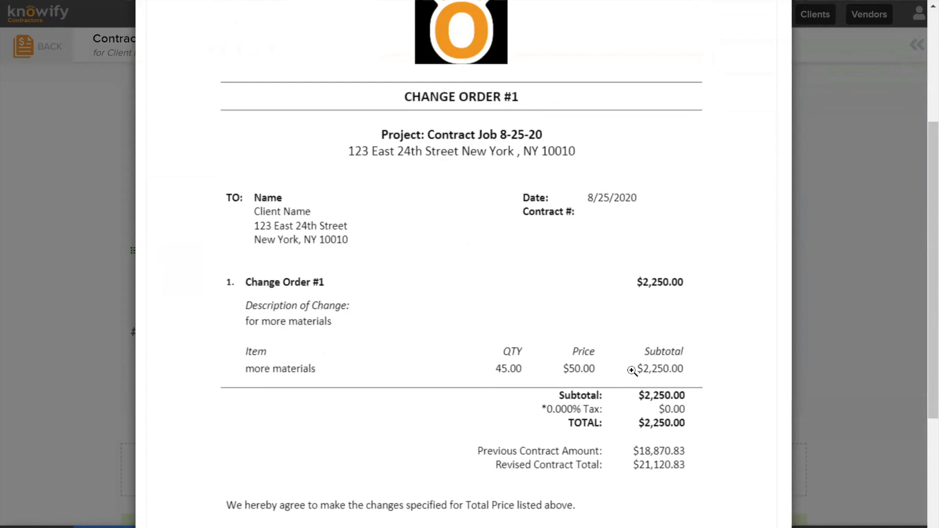
scroll(621, 348, down, 2)
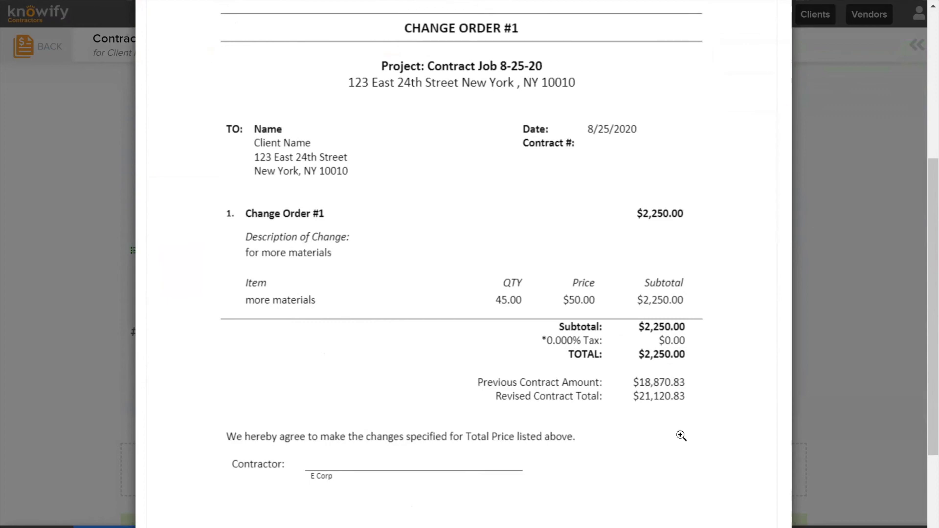
scroll(681, 434, down, 3)
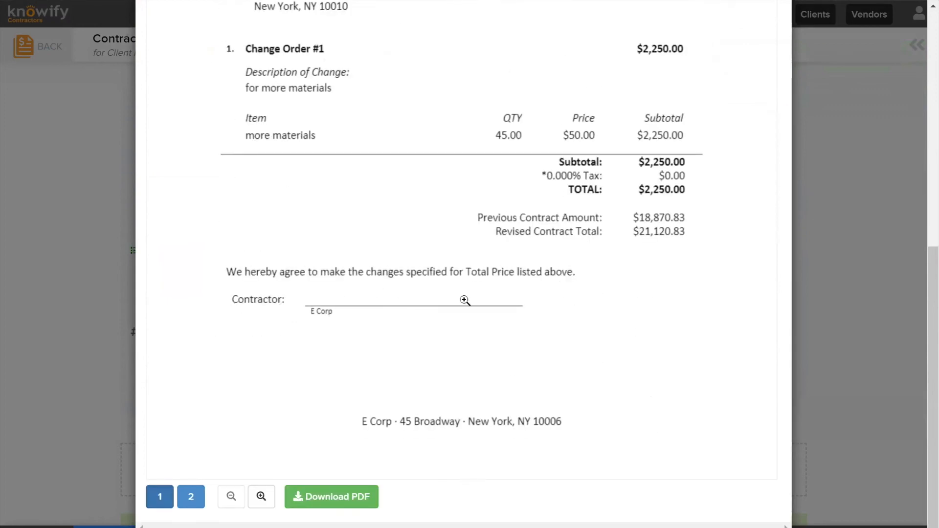
key(Escape)
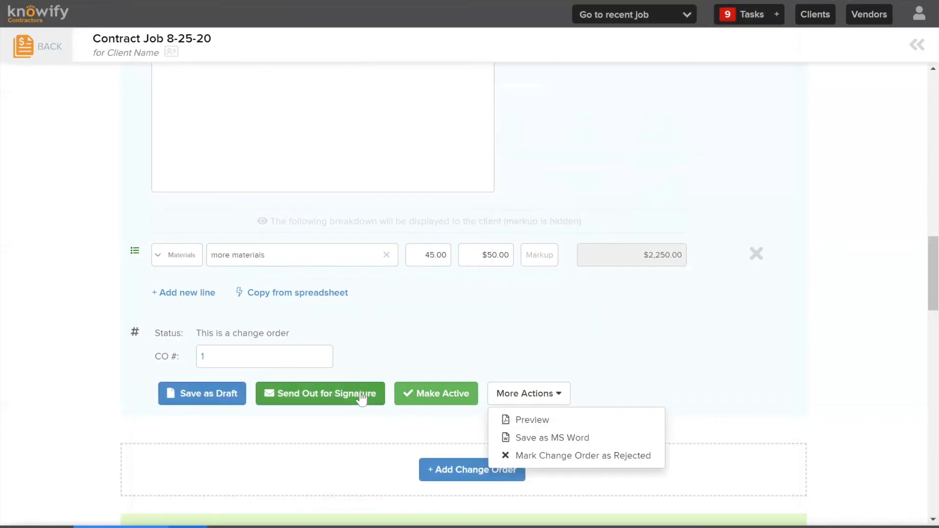
Check the change order's signature request form, close it without sending, and make the change order active
click(342, 399)
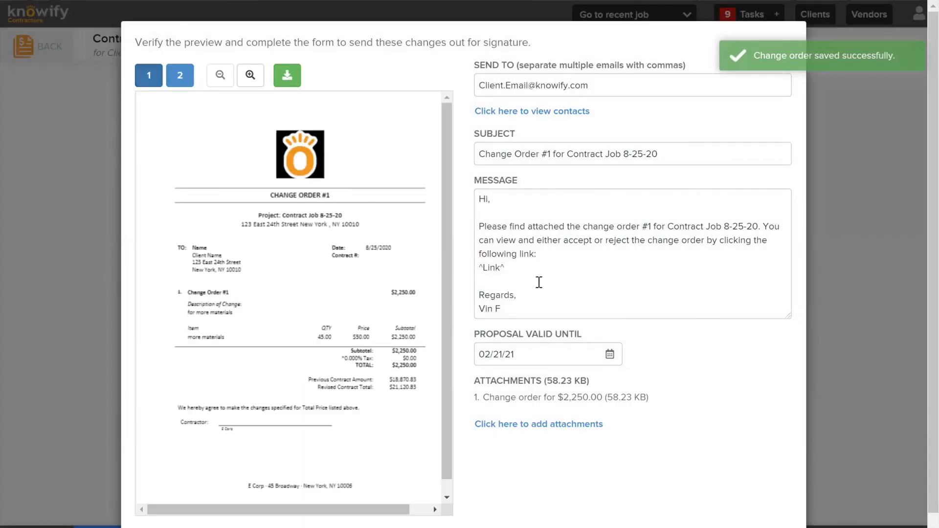
double_click(506, 273)
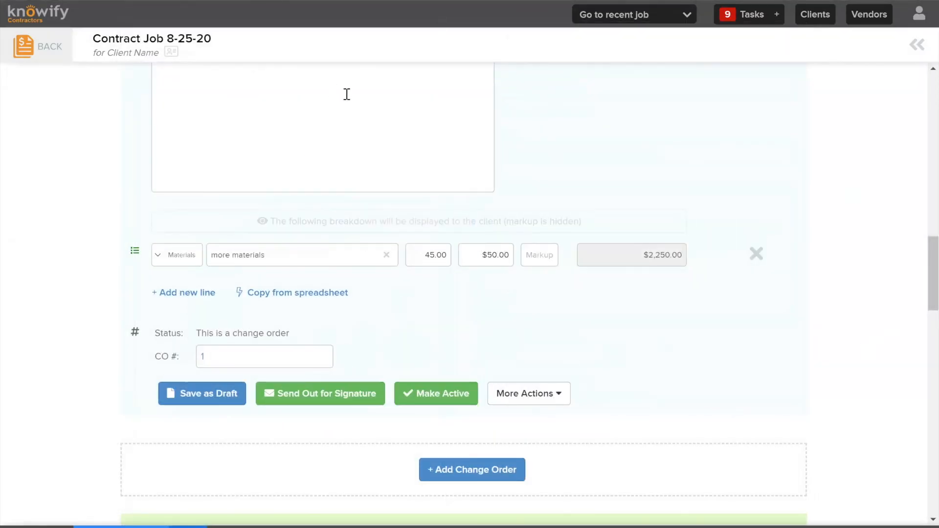
click(437, 398)
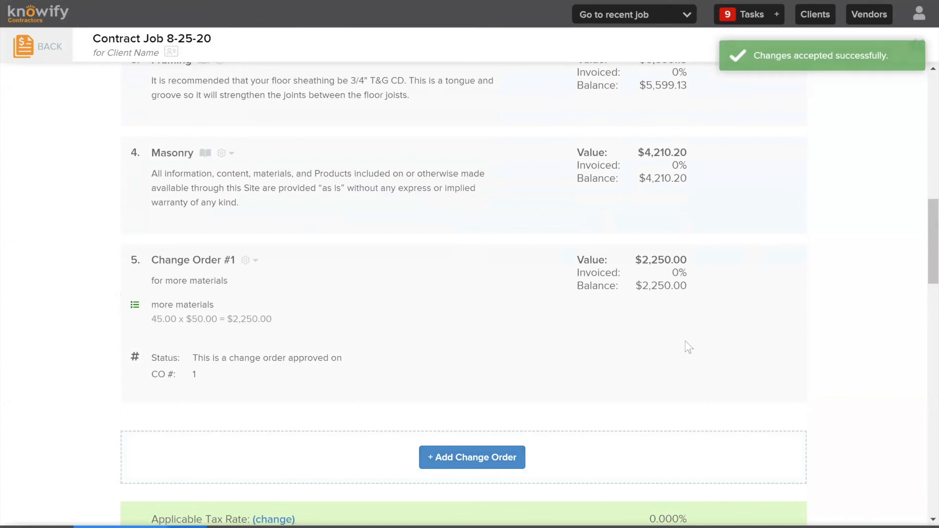
scroll(658, 352, up, 12)
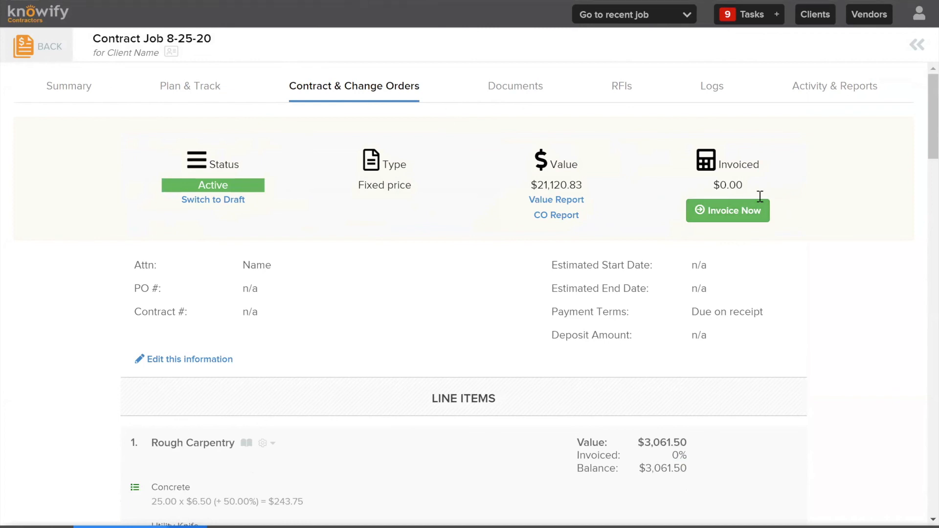
Start an invoice for Contract Job 8-25-20 from the contract jobs list, using Method #1, percentage of progress for each line item
click(40, 48)
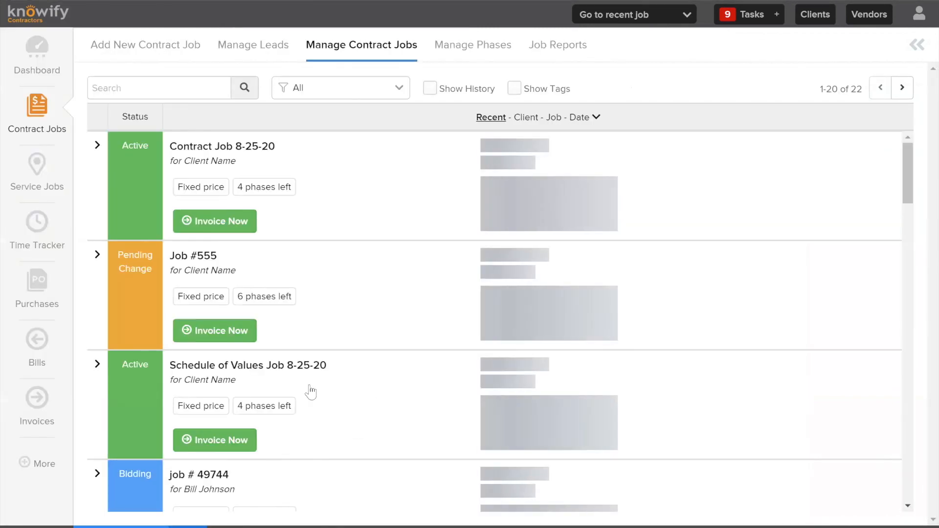
click(230, 224)
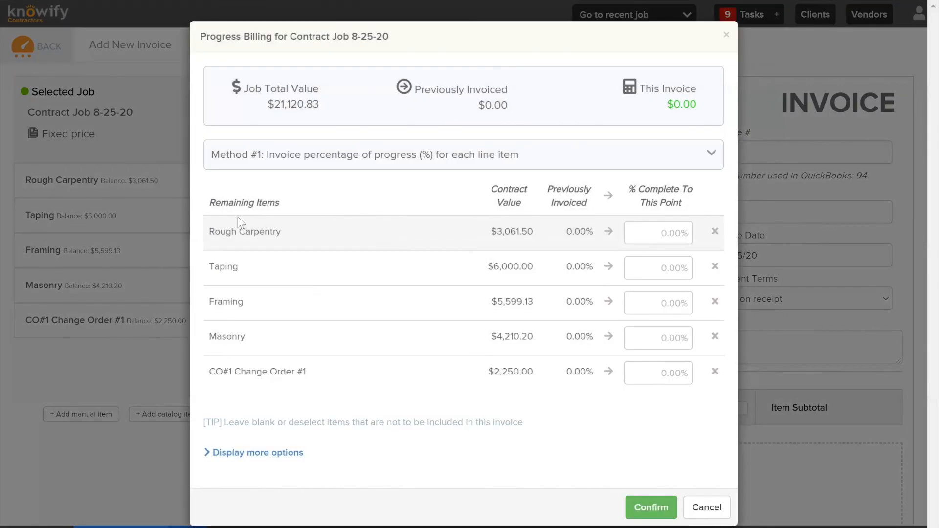
click(294, 155)
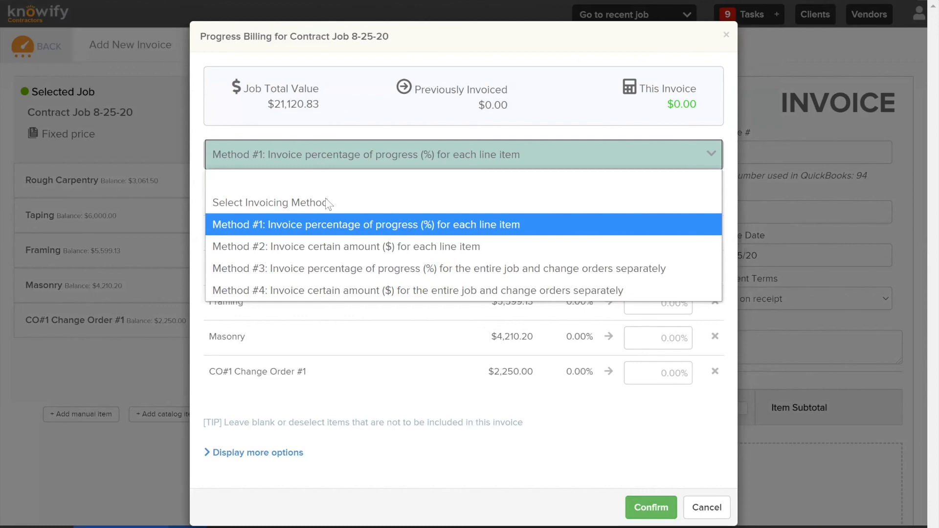
click(358, 224)
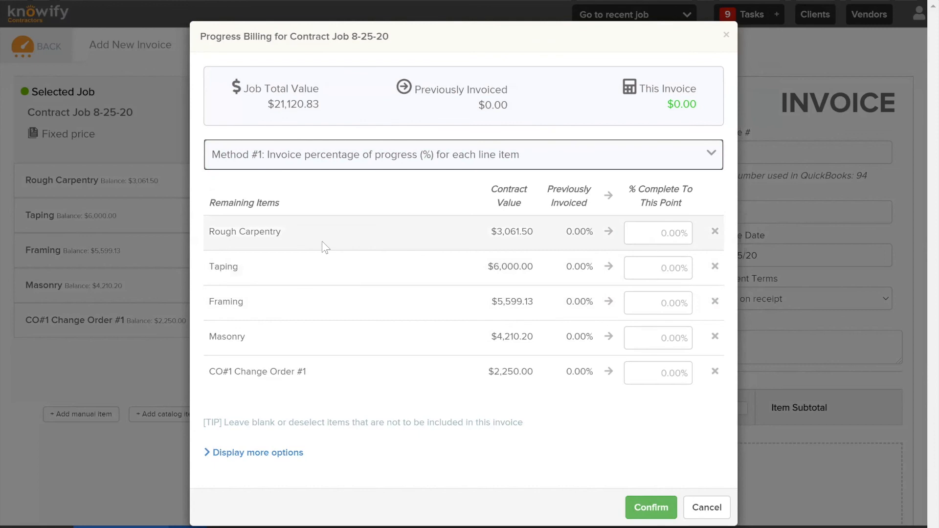
Display more progress billing options and apply 25% completion to all included items
click(279, 456)
scroll(369, 377, down, 2)
click(255, 497)
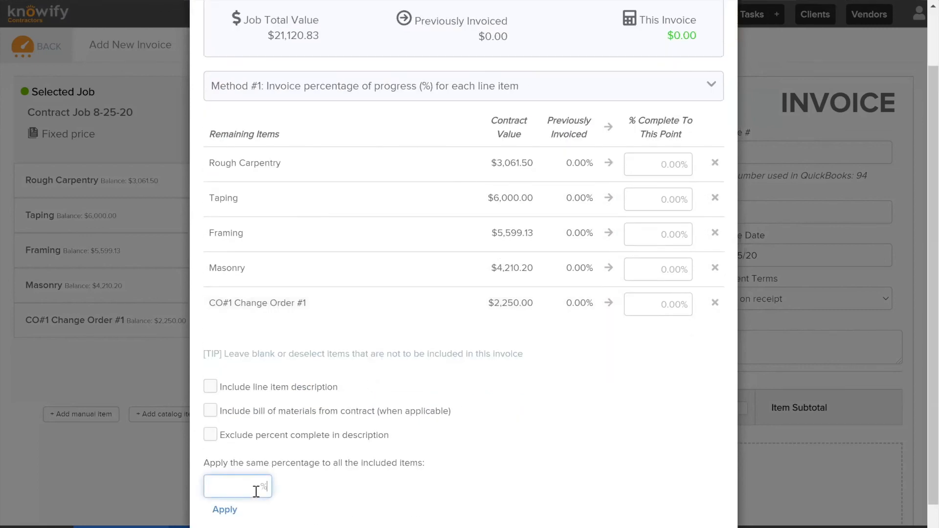
text(25)
click(236, 511)
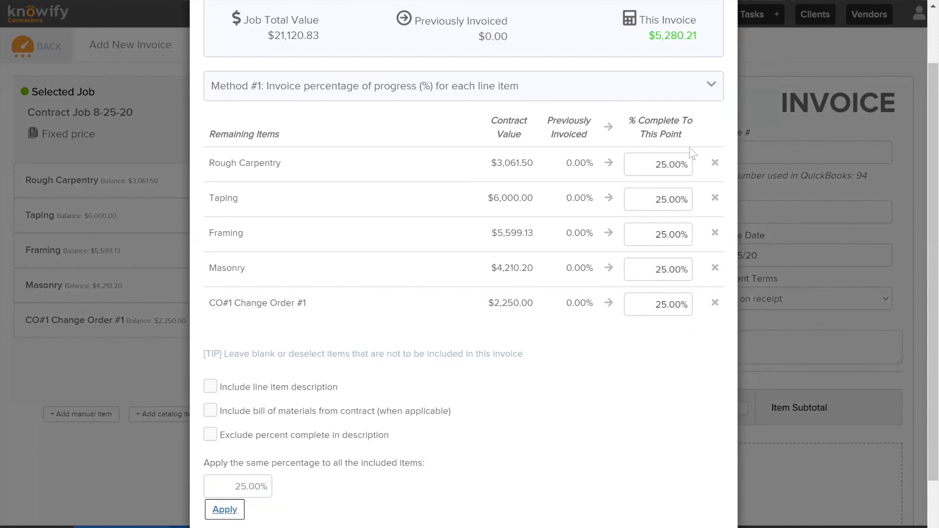
Set the completion percentages to 50% for Taping, 75% for Framing, 100% for CO#1 Change Order #1 and 0% for Masonry
click(652, 206)
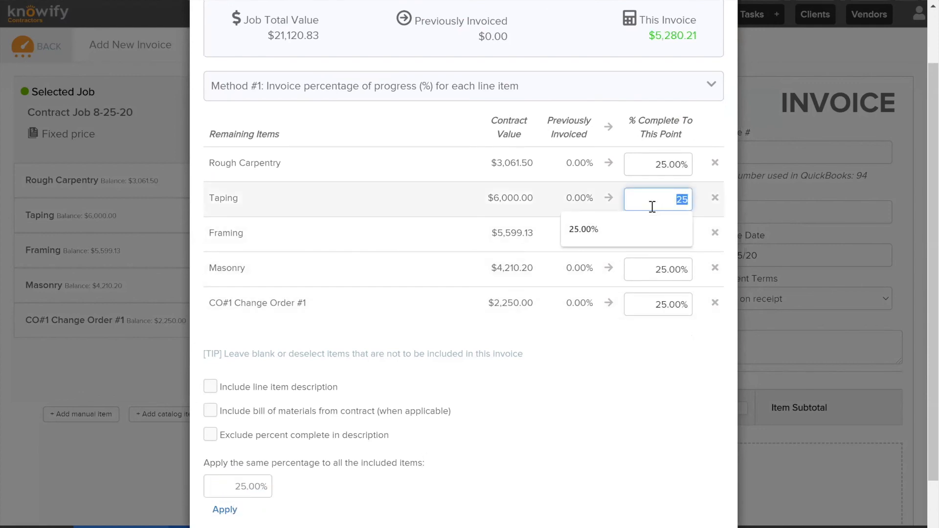
text(50)
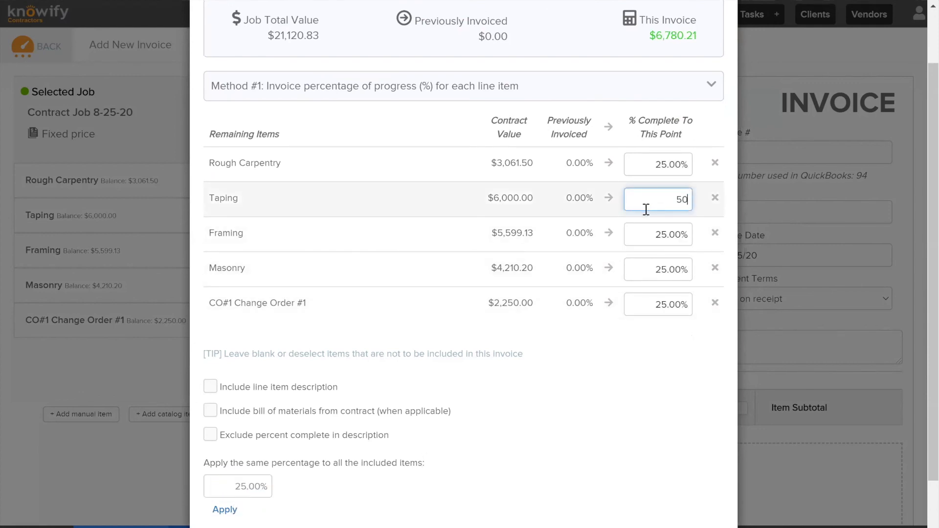
click(657, 239)
text(75)
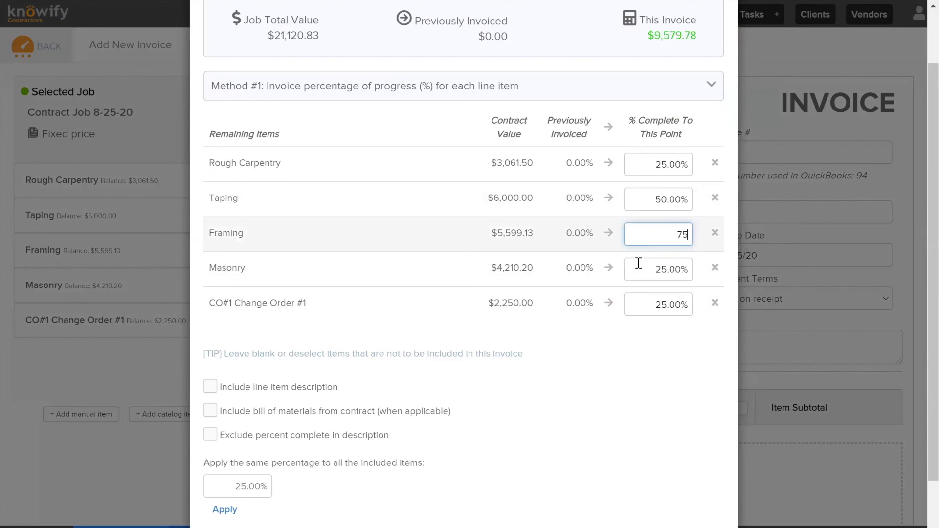
click(650, 310)
text(100)
click(667, 267)
text(0)
triple_click(653, 398)
scroll(652, 398, up, 2)
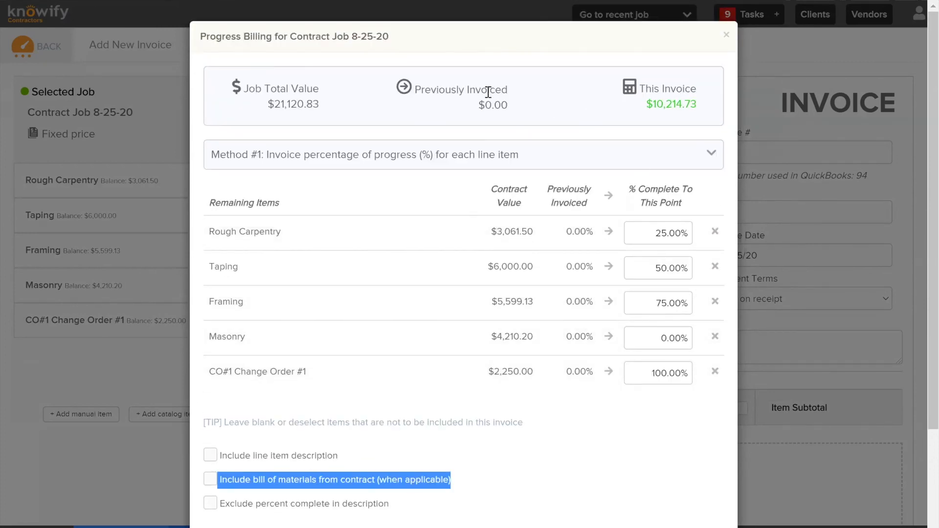
drag(415, 89, 511, 113)
click(511, 112)
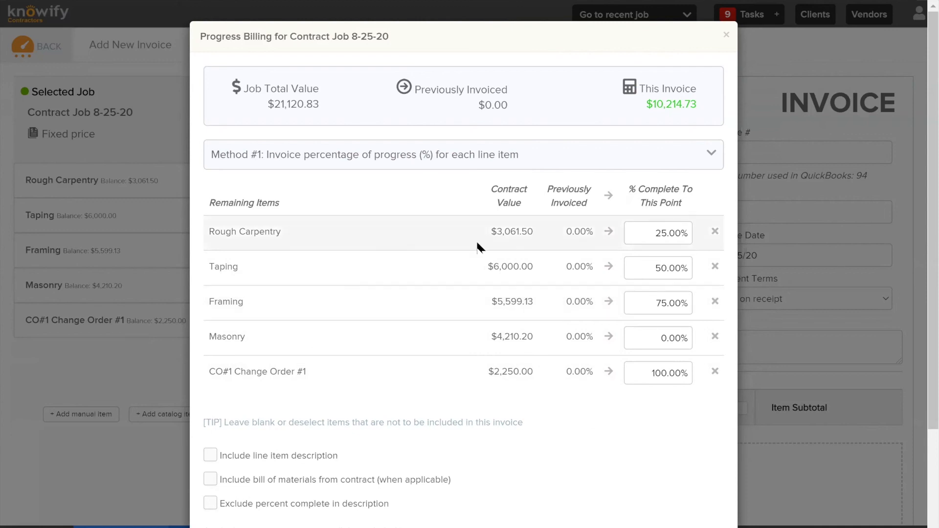
scroll(459, 242, down, 2)
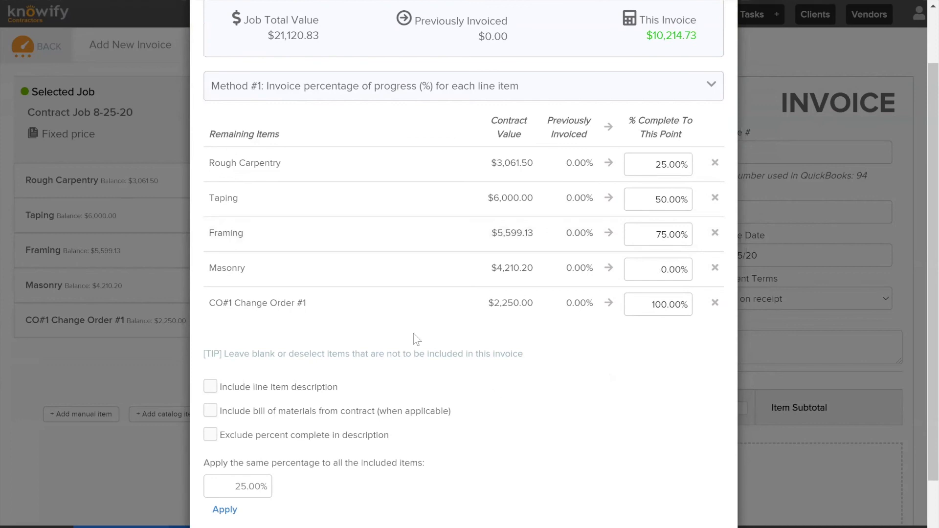
Include the line item descriptions and the bill of materials from the contract in the progress invoice
scroll(273, 337, down, 2)
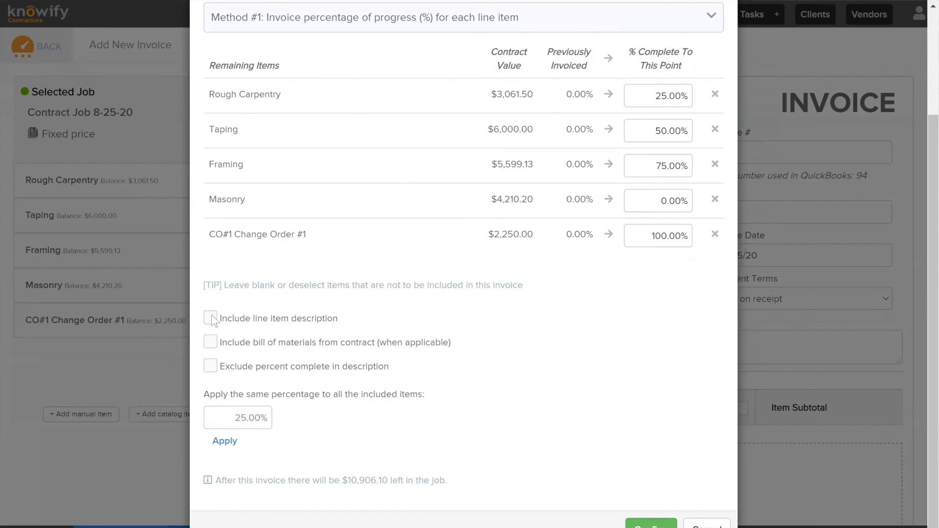
click(211, 342)
scroll(446, 351, up, 3)
Switch to Method #2, a certain amount for each line item, and invoice $1,500 for Rough Carpentry and $3,000 for Taping
click(401, 167)
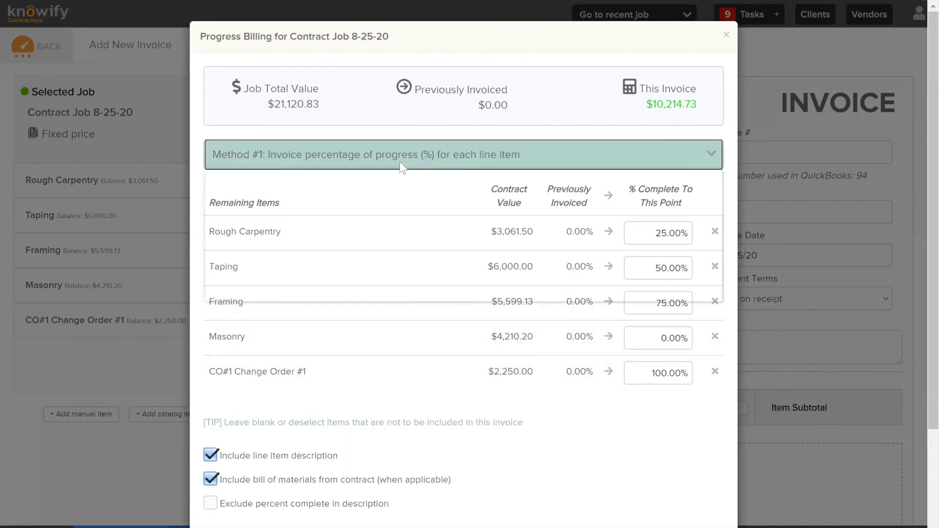
click(400, 250)
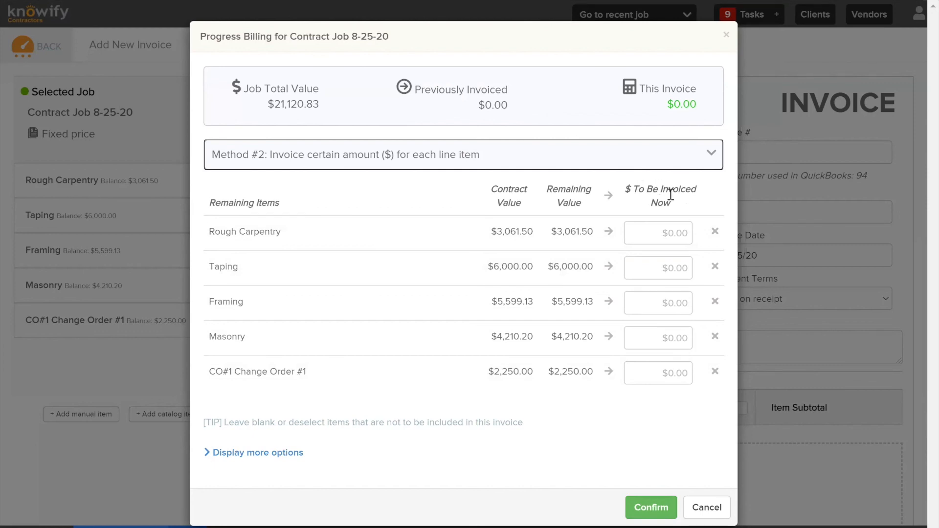
click(679, 233)
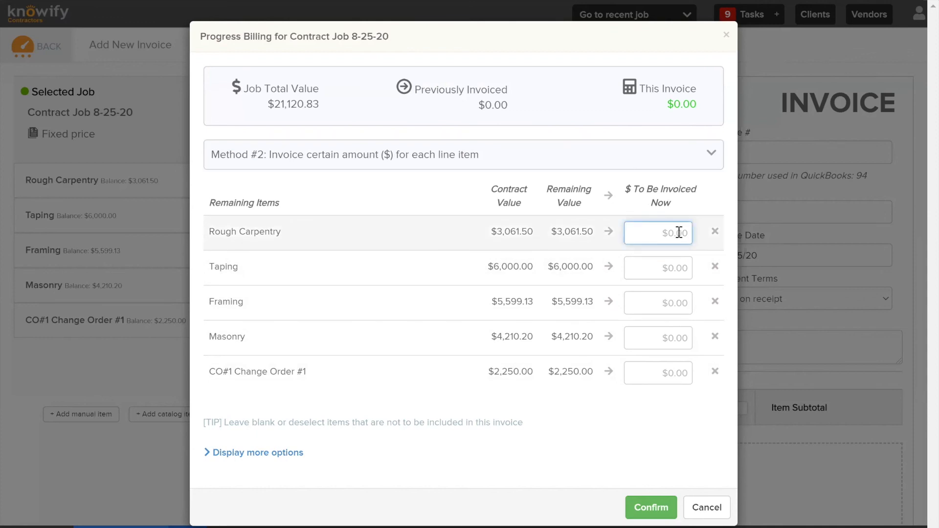
text(1500)
click(667, 263)
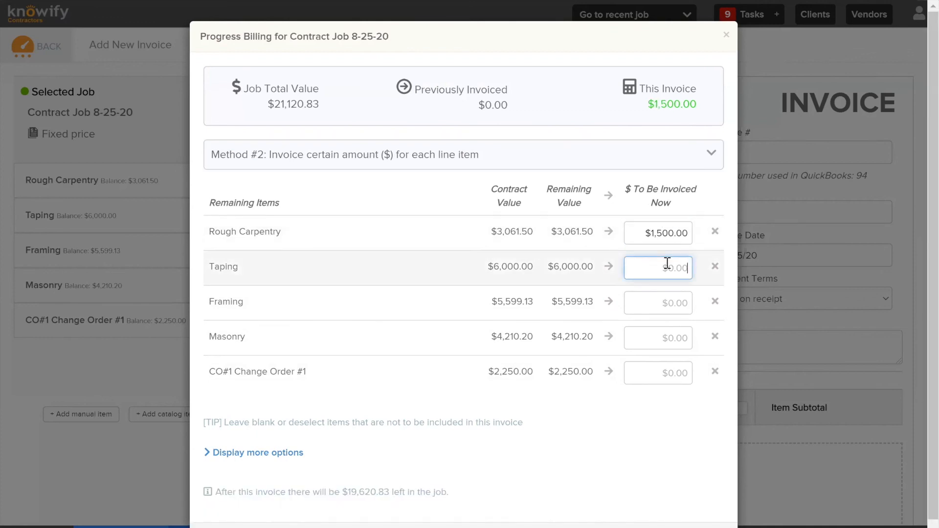
text(3000)
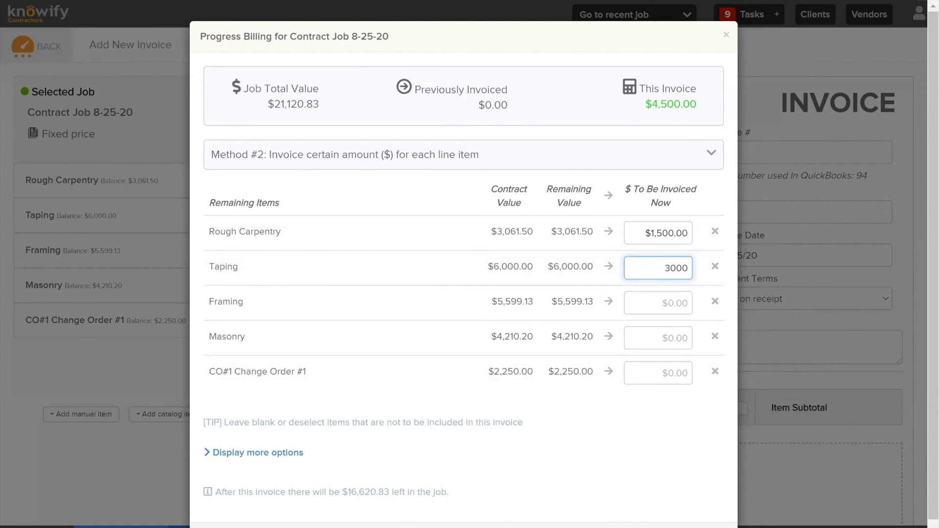
click(623, 433)
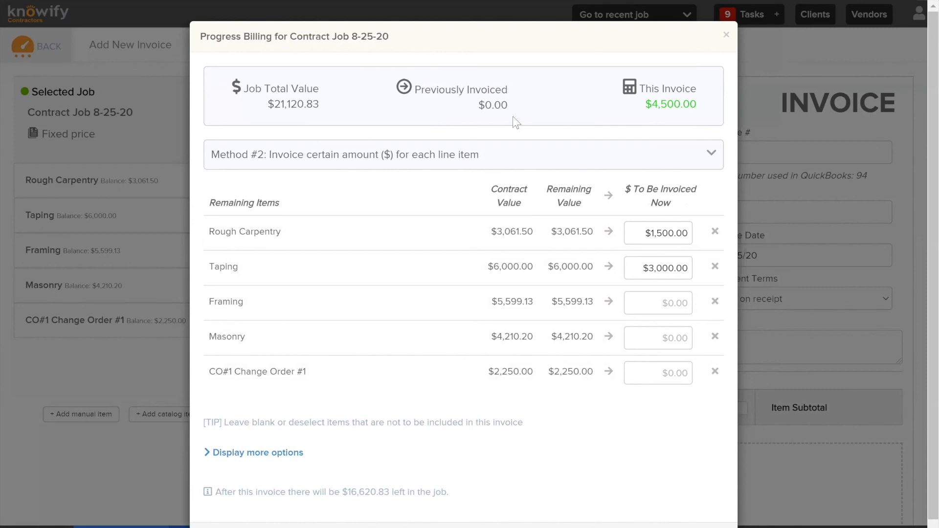
Switch to Method #3, percentage of progress for the entire job and change orders separately, and invoice 25% of the original job value
click(463, 155)
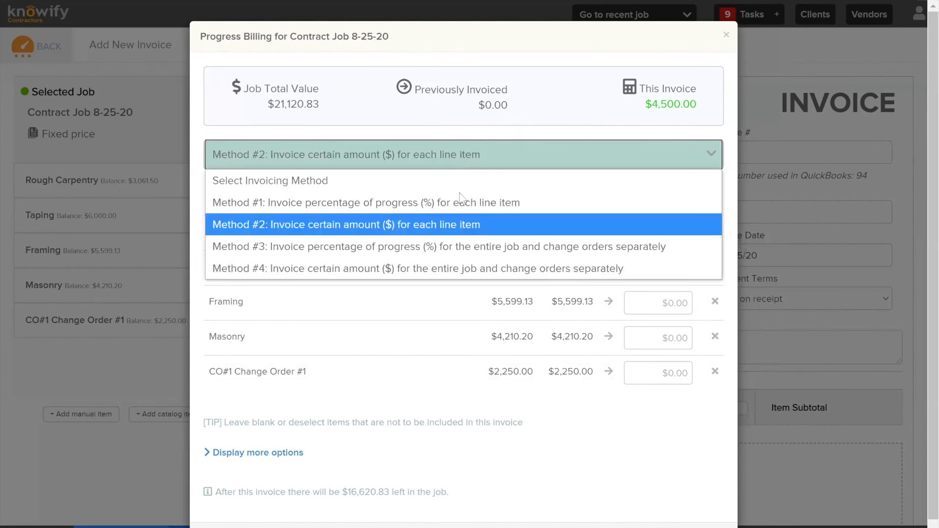
click(450, 246)
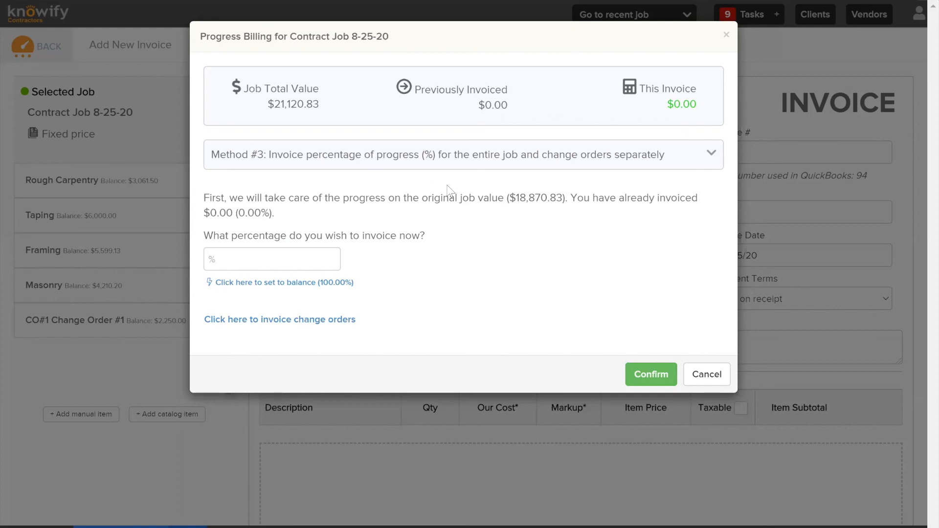
click(240, 259)
text(25)
click(552, 217)
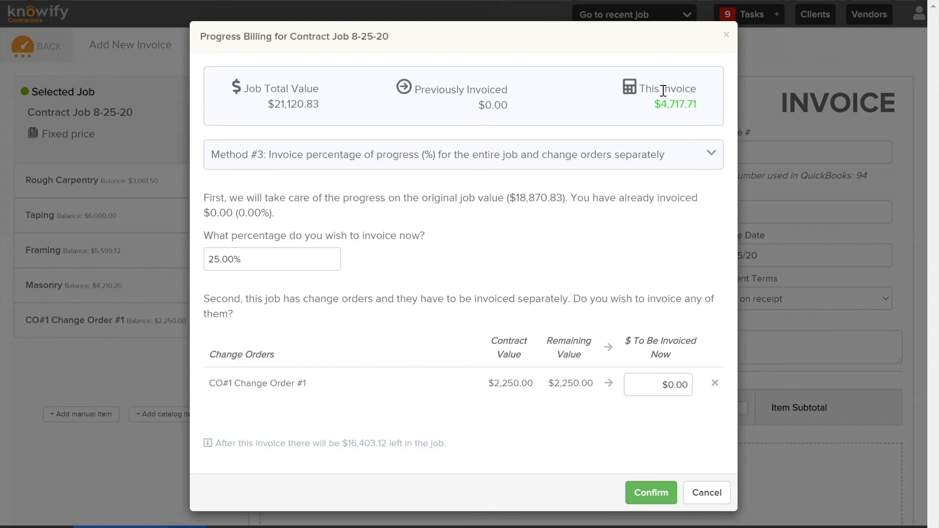
Check the current and previously invoiced amounts, and bill CO#1 Change Order #1 for its full remaining $2,250.00
drag(660, 103, 703, 106)
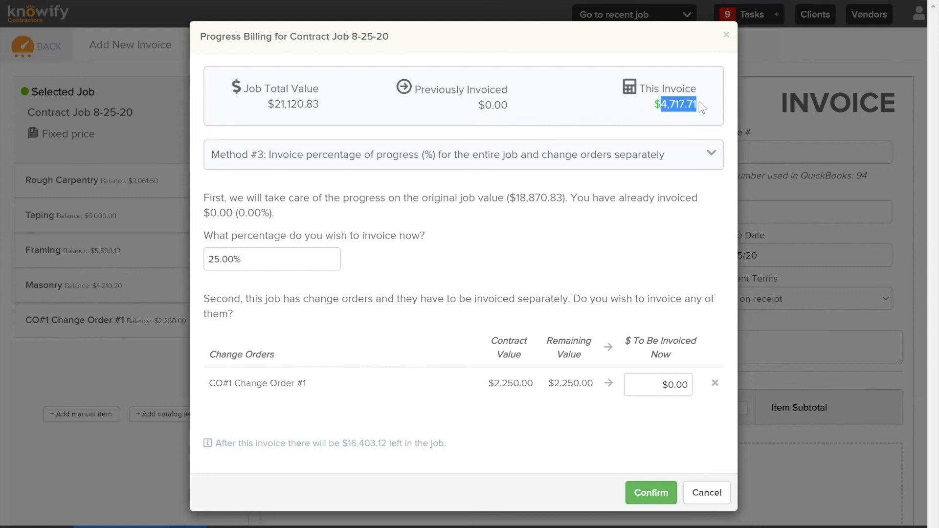
click(655, 30)
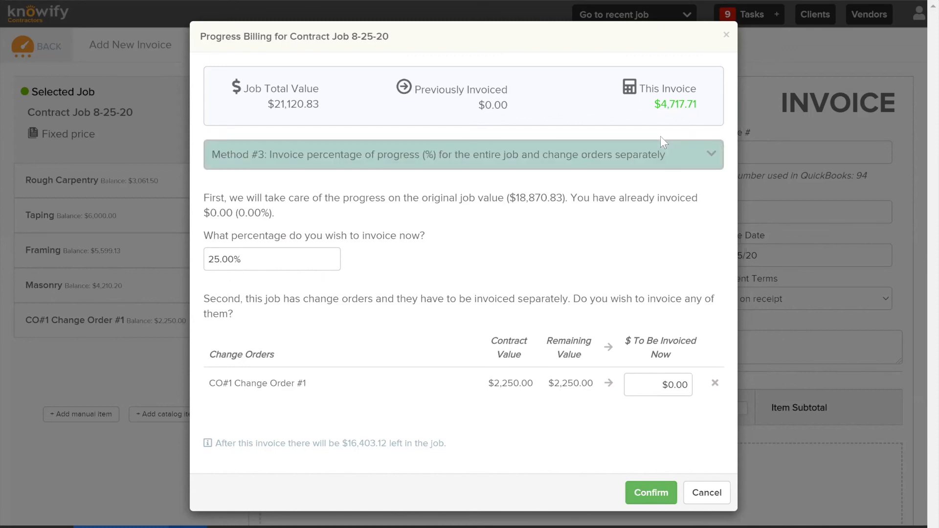
drag(420, 88, 526, 102)
click(454, 90)
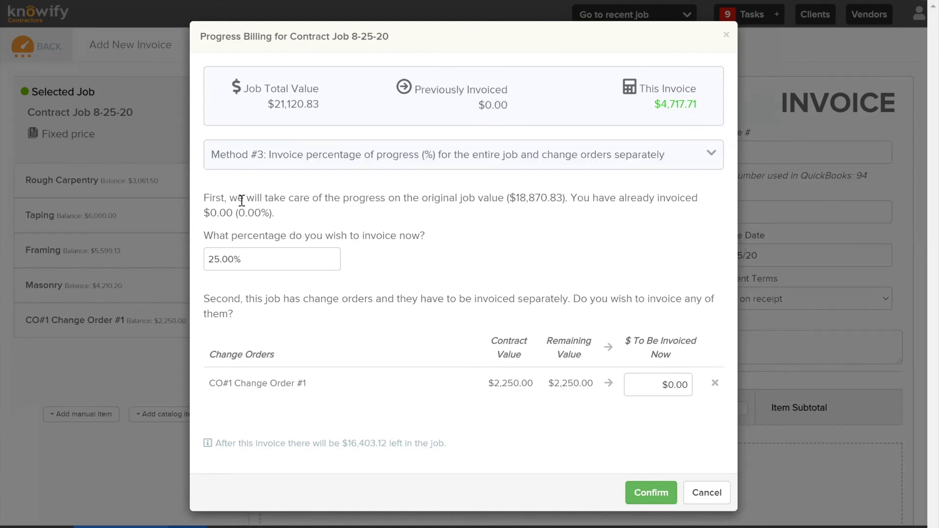
drag(236, 214, 283, 213)
click(278, 297)
click(653, 384)
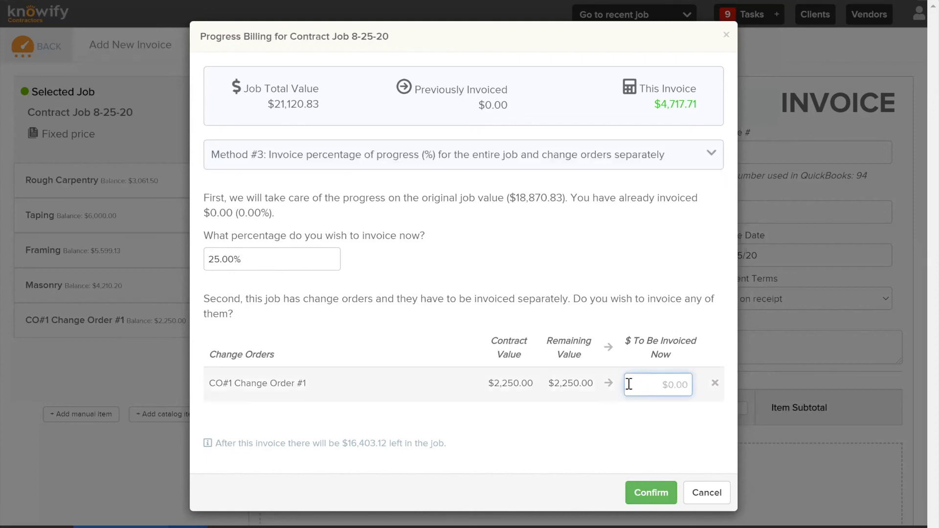
click(609, 384)
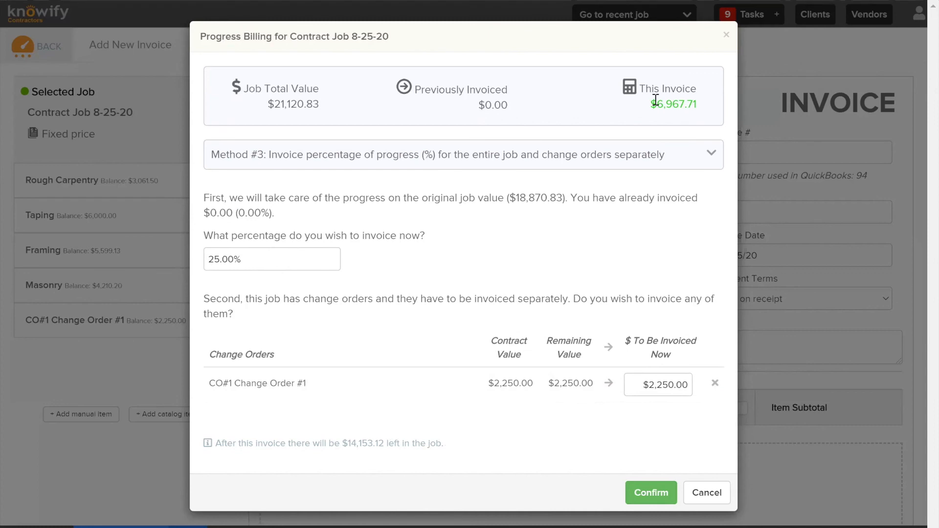
Switch to Method #4 and invoice $4,794 of the original job plus the full $2,250.00 of CO#1 Change Order #1
click(609, 169)
click(432, 272)
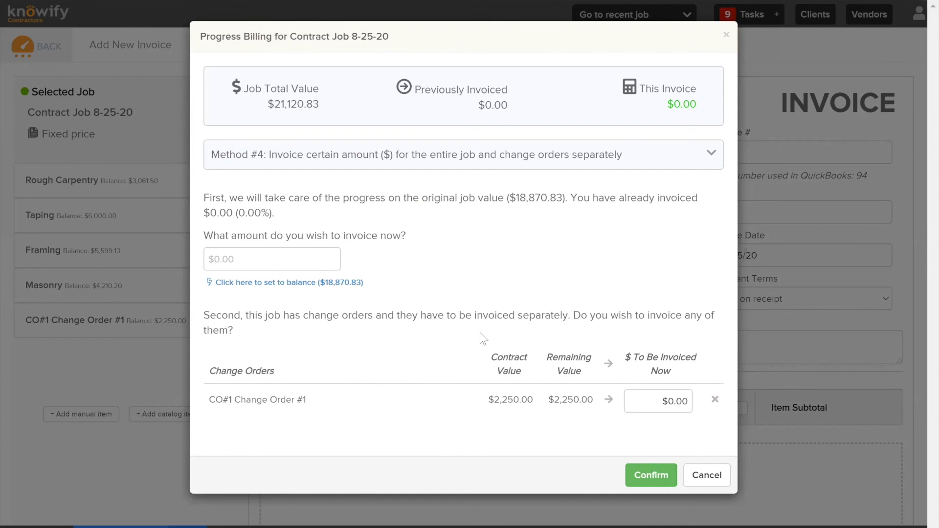
click(247, 254)
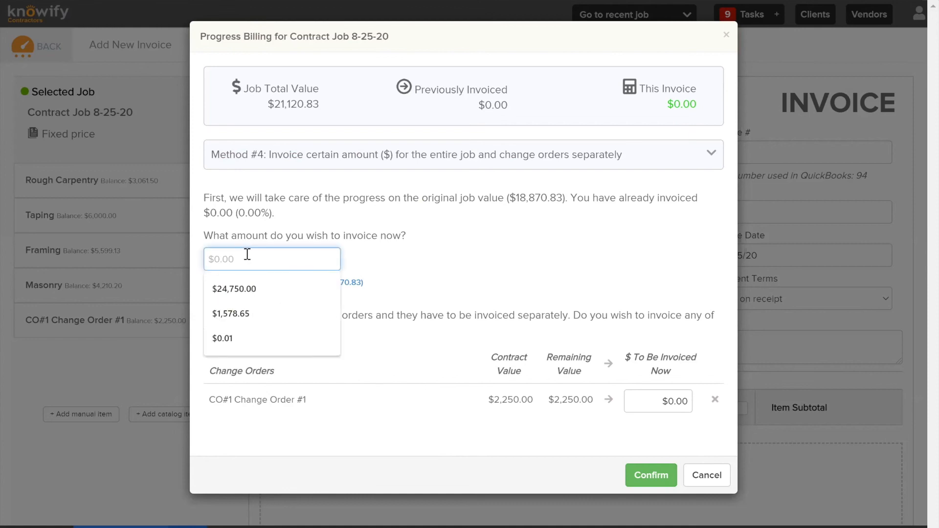
text(4794)
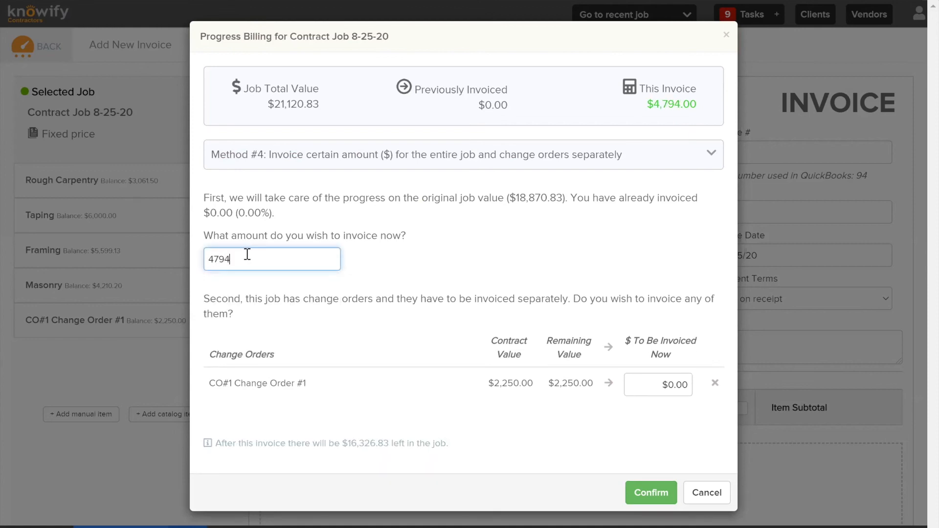
click(441, 236)
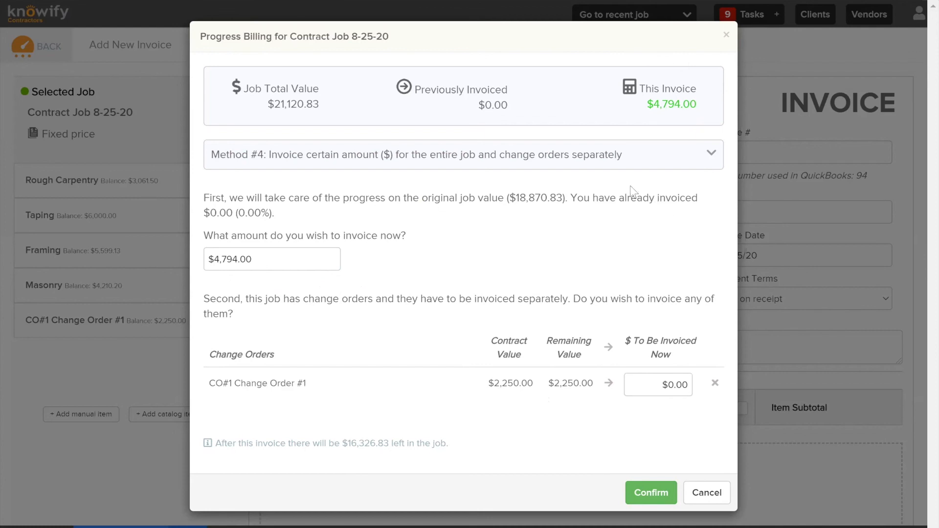
click(608, 384)
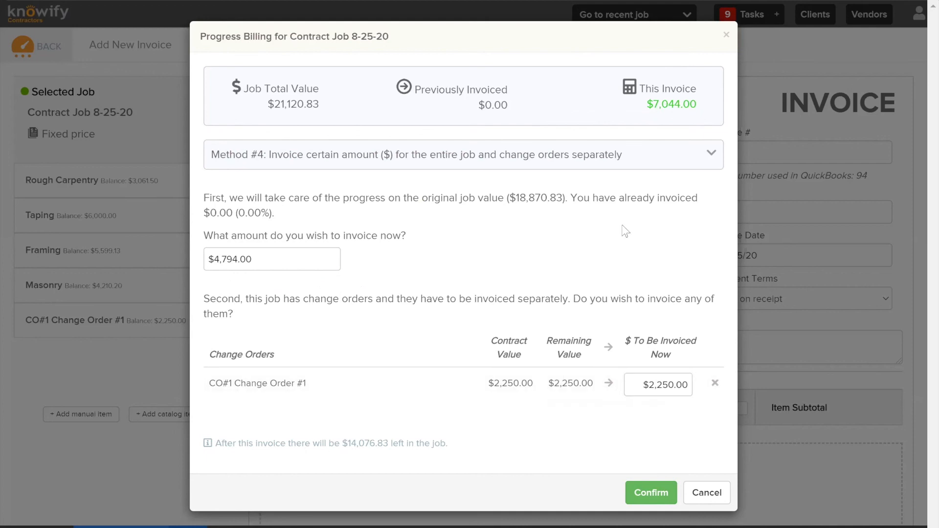
Return to Method #3, invoice 25% of the original job plus the full $2,250.00 of CO#1 Change Order #1, and confirm the progress billing
click(555, 161)
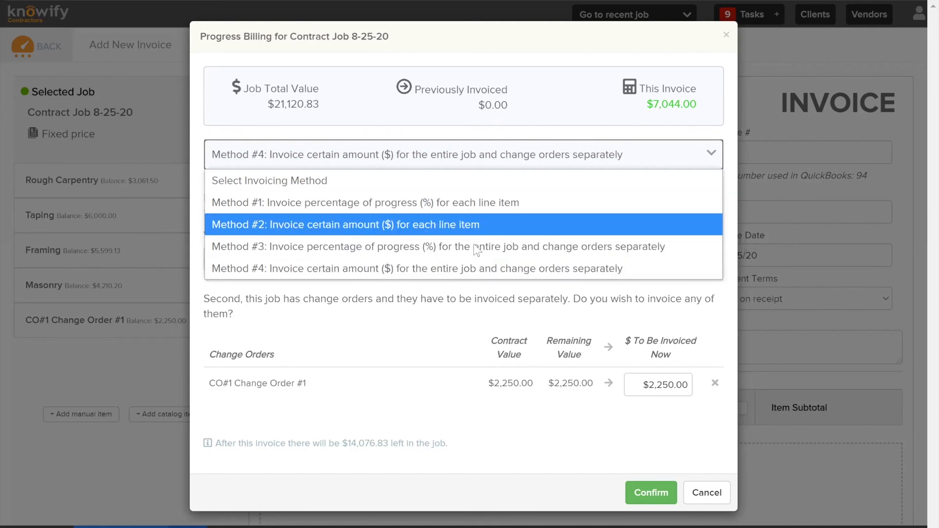
click(471, 207)
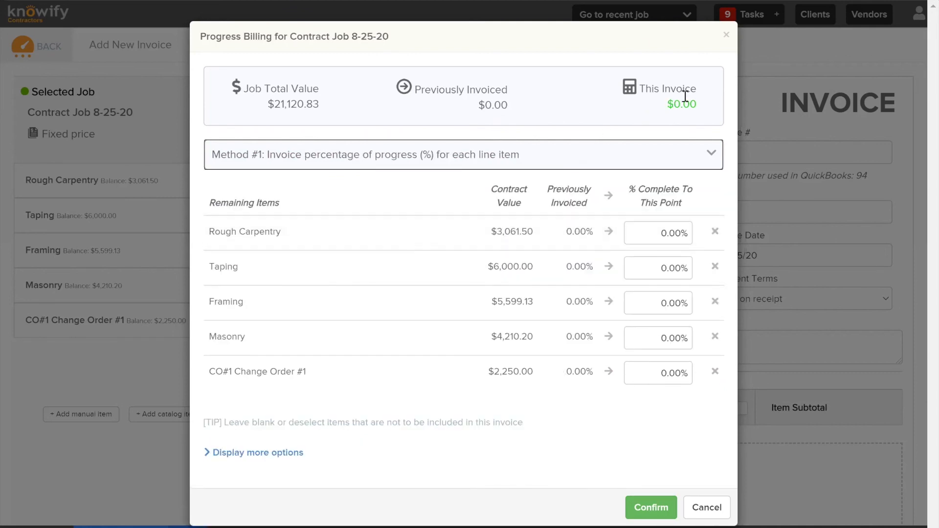
click(486, 158)
click(258, 246)
click(279, 256)
text(25)
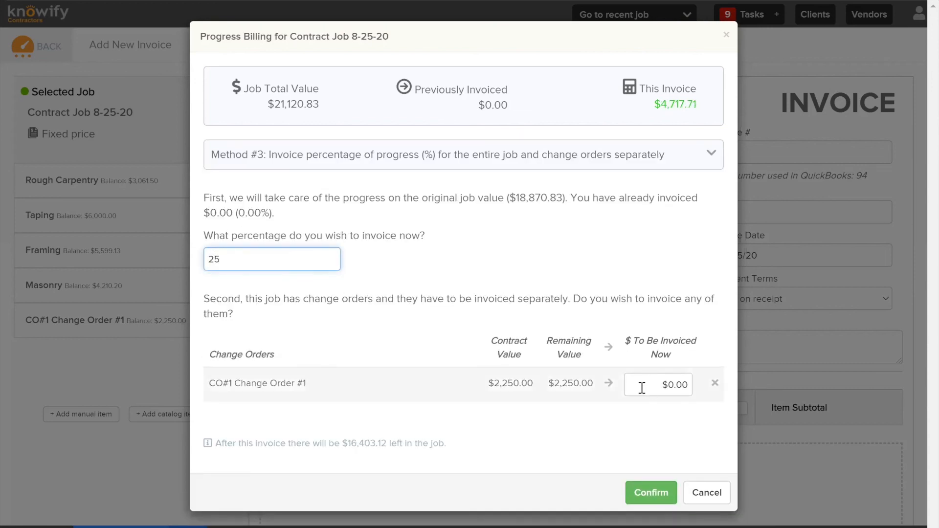
click(610, 384)
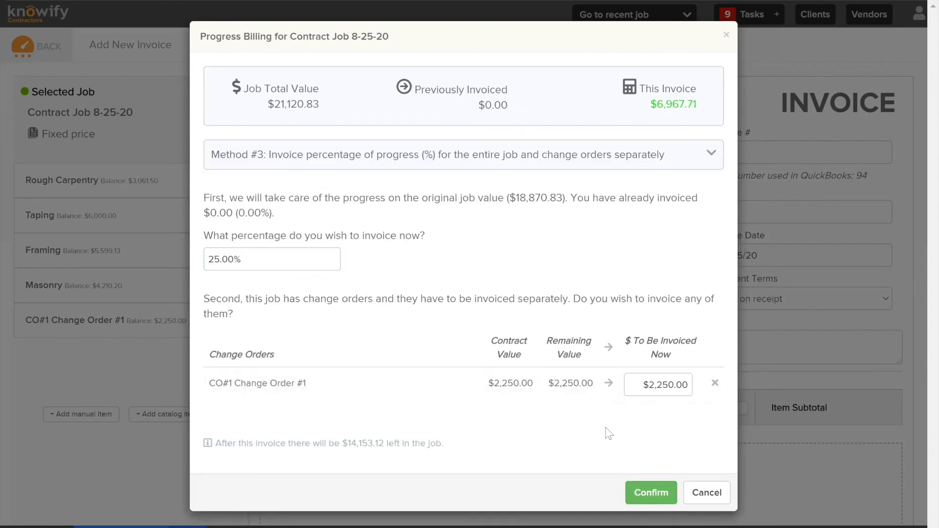
click(640, 493)
Review the invoice lines from the 25% Progress Invoice group down to CO#1 Change Order #1
scroll(476, 331, down, 5)
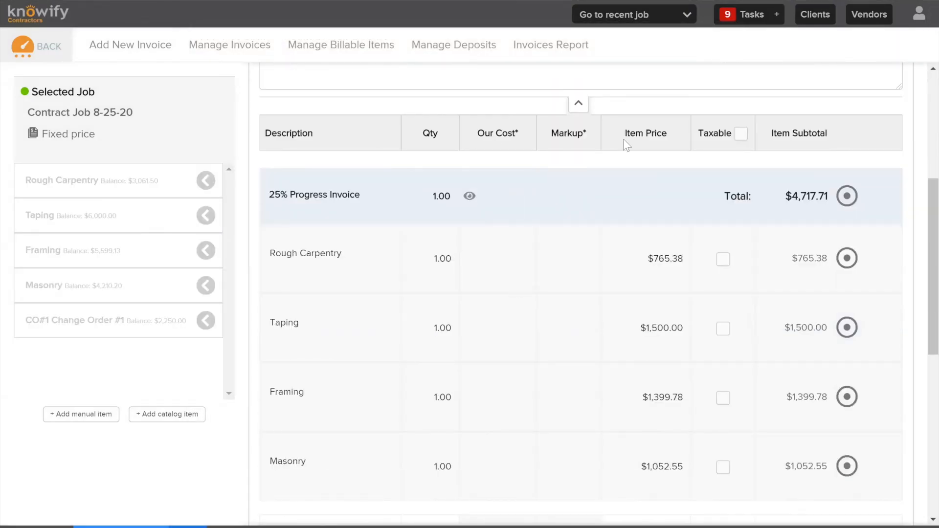
click(848, 196)
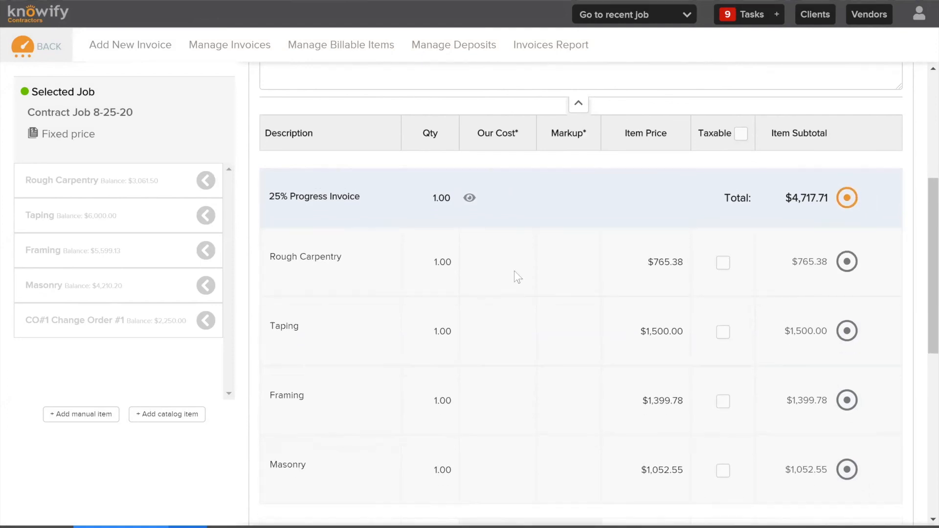
scroll(524, 269, down, 3)
scroll(587, 274, down, 3)
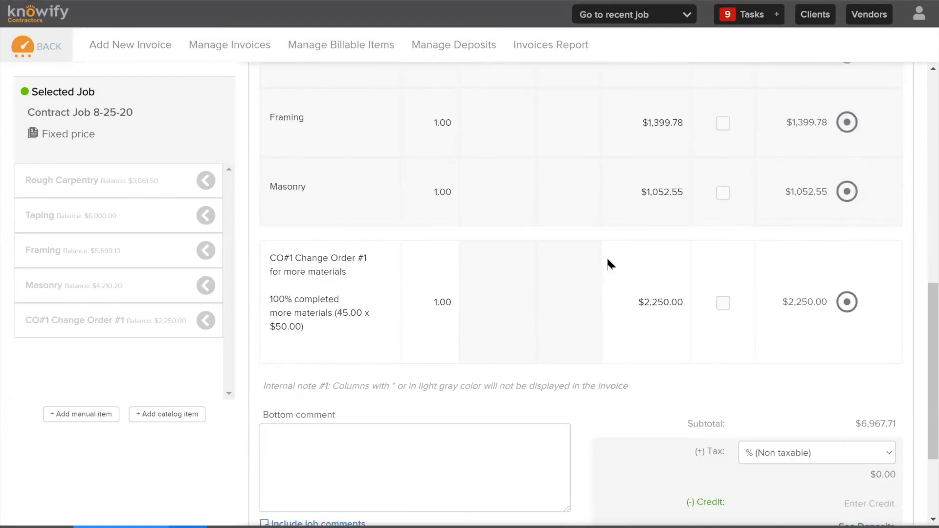
mouse_move(846, 191)
mouse_down()
mouse_move(847, 214)
mouse_move(797, 308)
mouse_move(845, 181)
mouse_up()
scroll(837, 173, up, 3)
scroll(538, 161, up, 2)
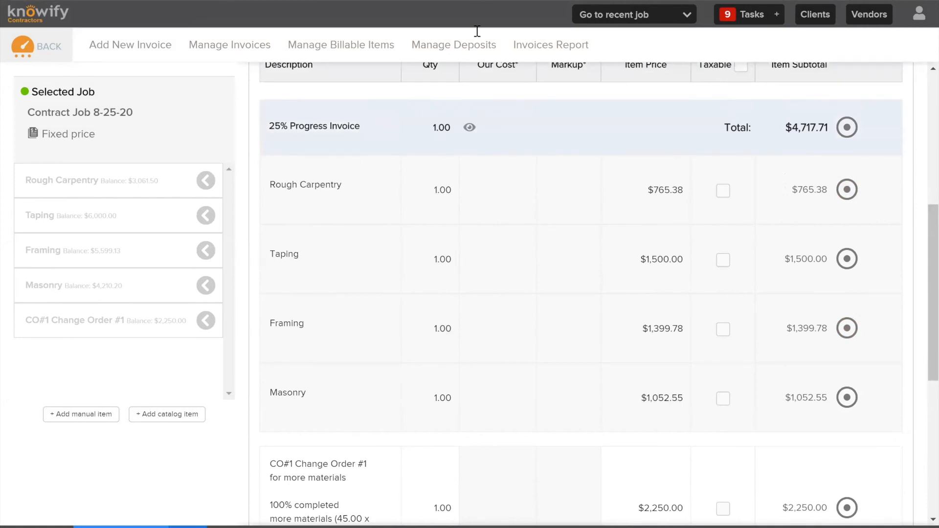
Try the client visibility setting of the 25% Progress Invoice group, leaving its grouped items shown to the client
click(470, 128)
drag(346, 181, 238, 180)
click(328, 252)
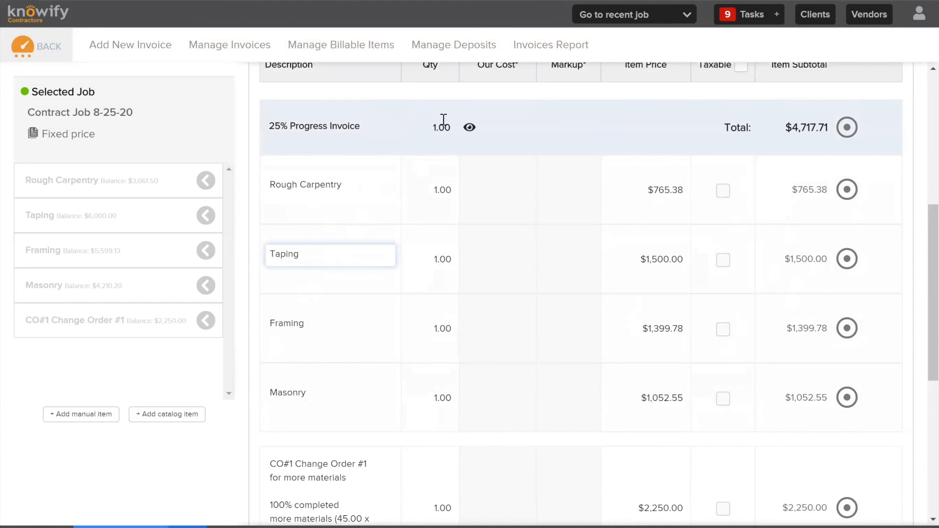
click(470, 127)
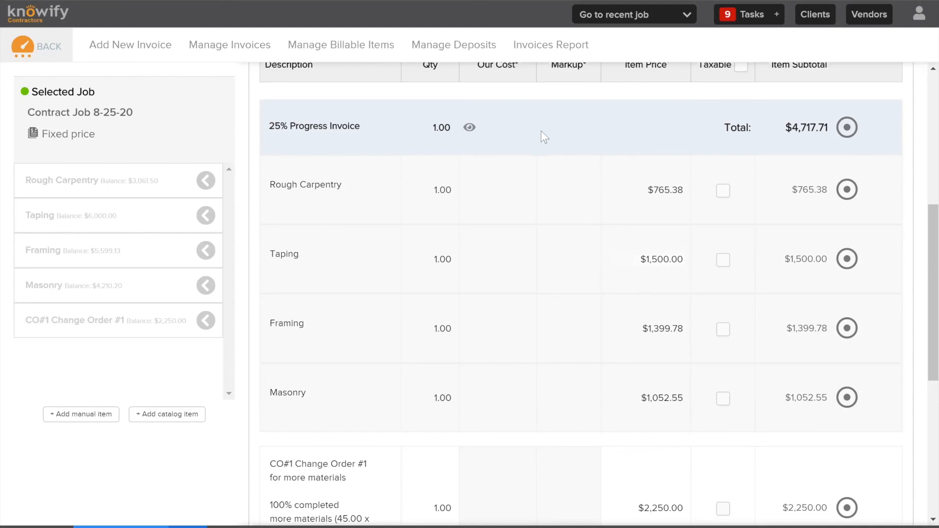
click(471, 128)
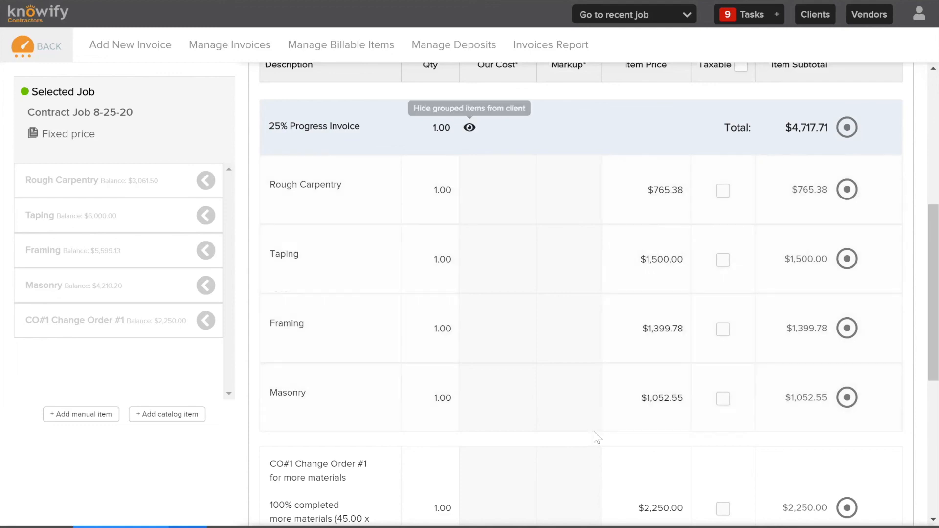
Check the description of the CO#1 Change Order #1 line and change the Masonry line's description to "Masonry - 50%"
scroll(580, 224, down, 2)
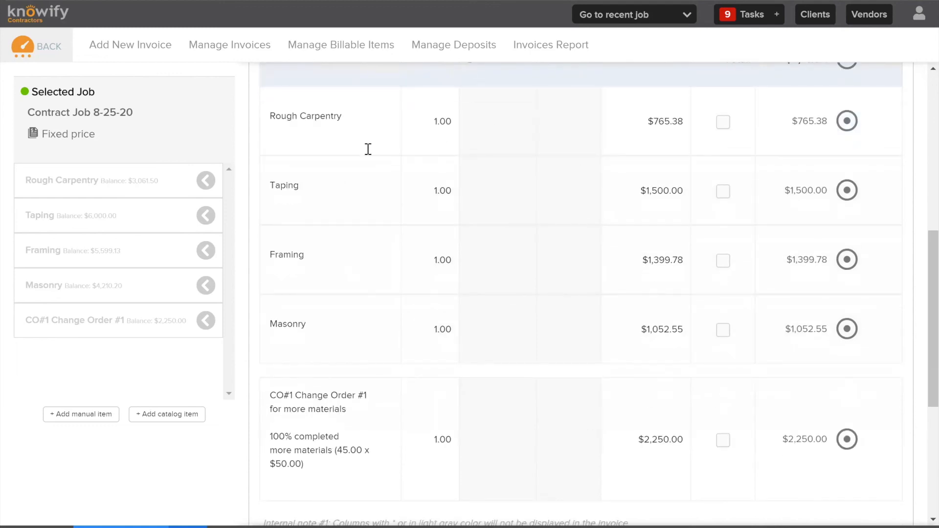
scroll(489, 234, down, 4)
click(366, 320)
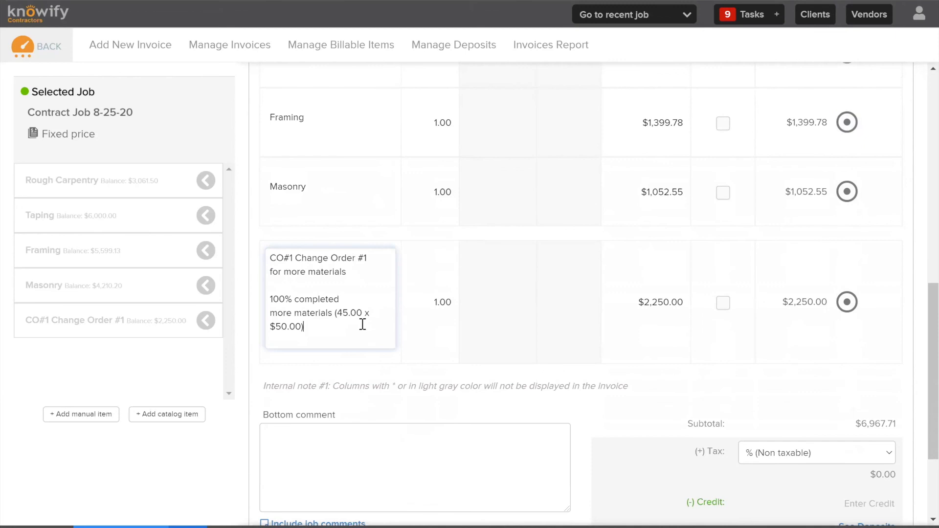
drag(344, 270, 336, 328)
click(367, 286)
scroll(367, 285, up, 4)
click(326, 328)
text(- 50%)
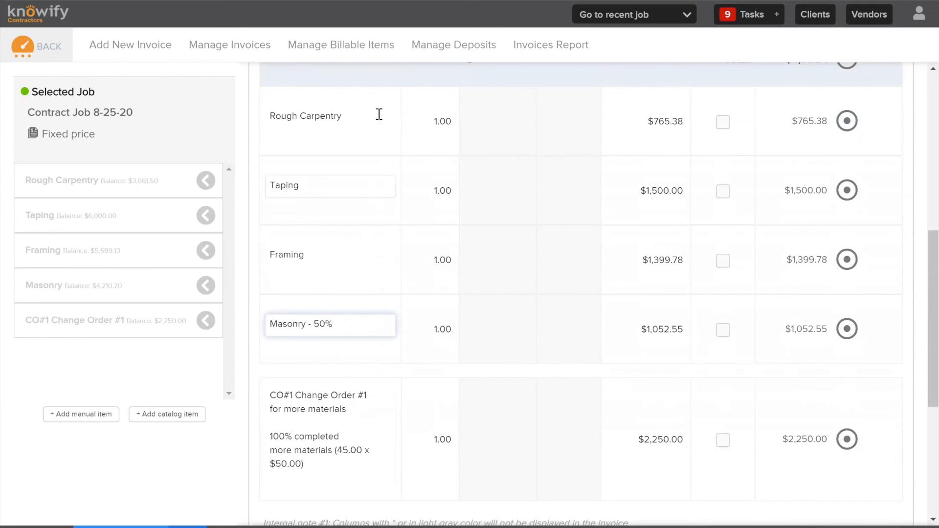
scroll(364, 176, up, 4)
click(549, 197)
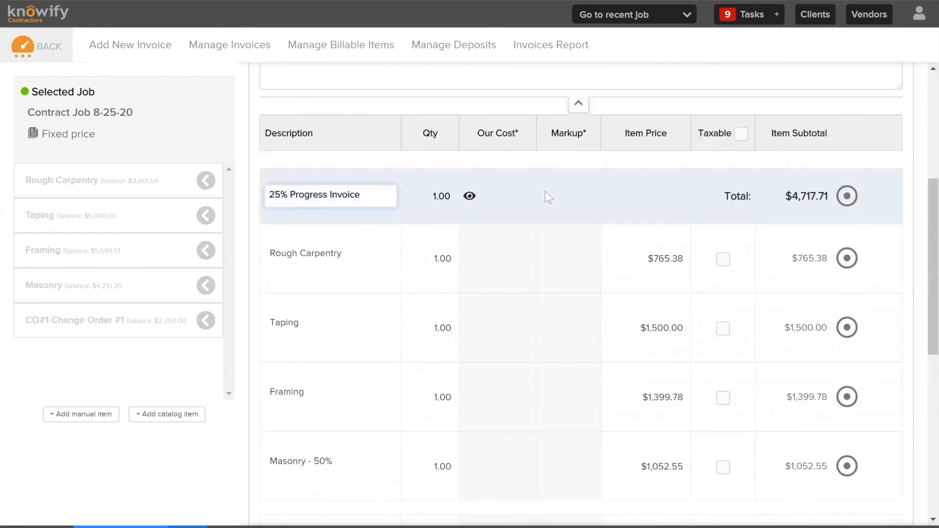
Check the invoice's header comment area and enter the bottom comment "Payment due within 15 days"
scroll(594, 228, up, 3)
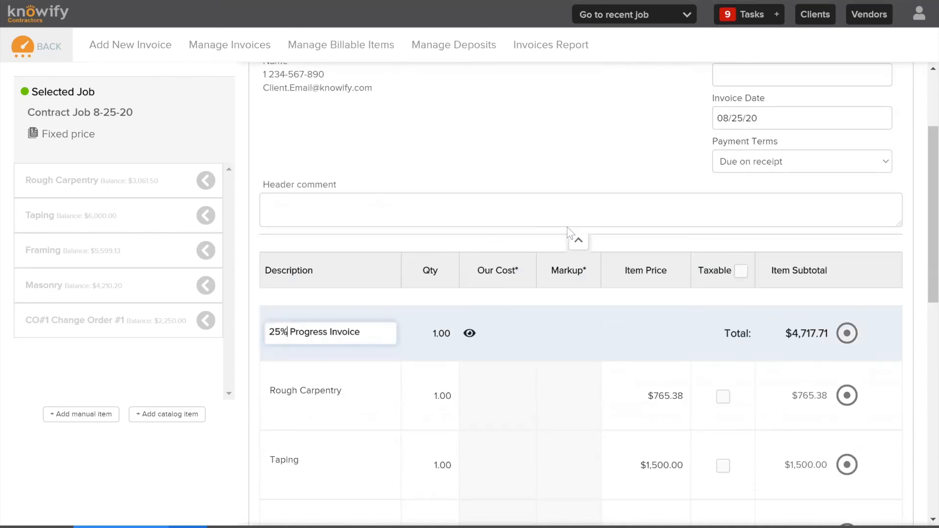
drag(266, 187, 335, 185)
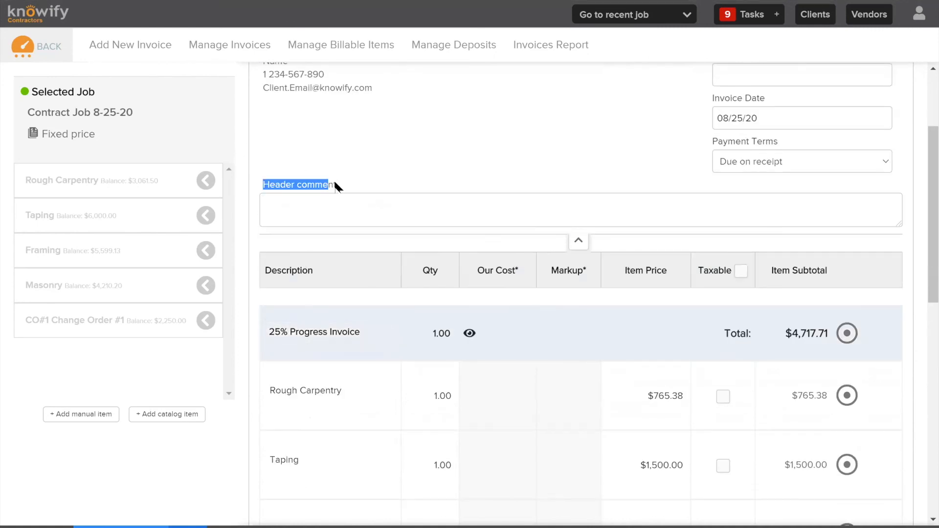
click(341, 186)
scroll(337, 206, down, 10)
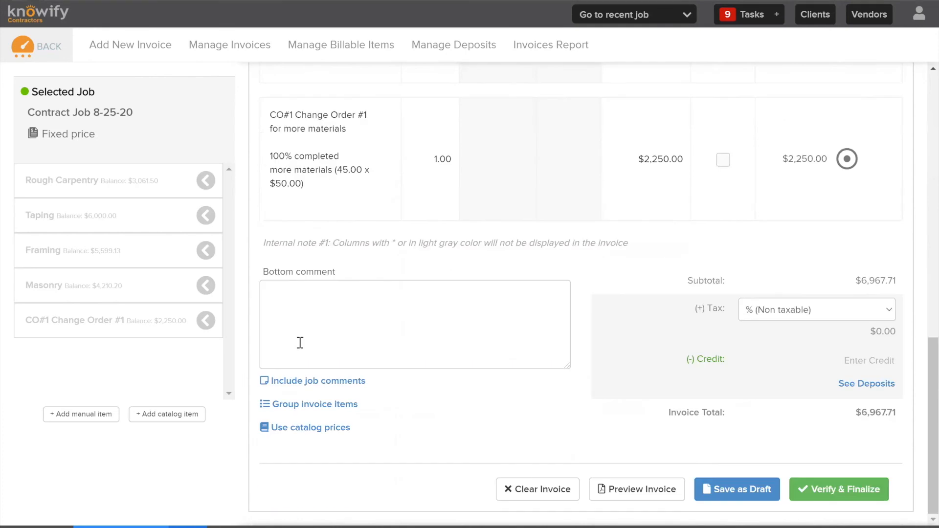
click(329, 291)
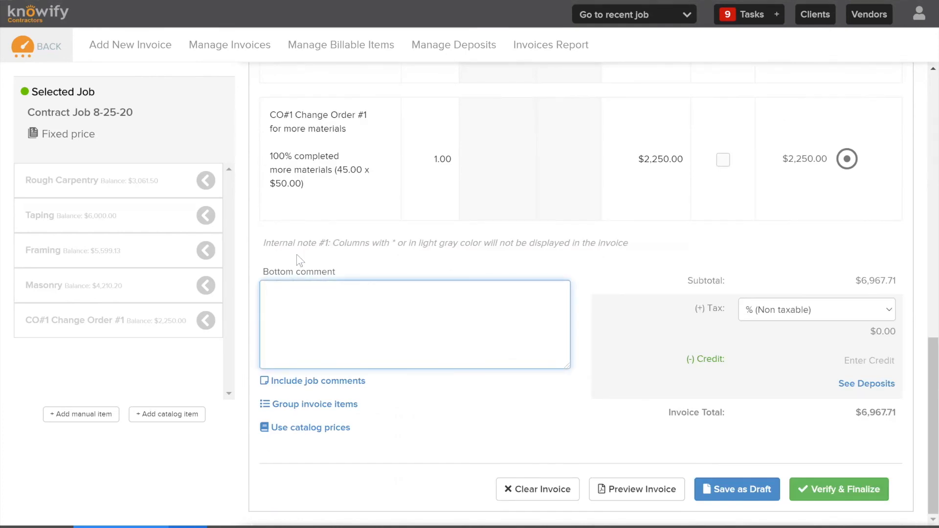
text(Payment due within 15 days)
Set the invoice date to 08/18/20 and the payment terms to Net 30
scroll(430, 327, up, 10)
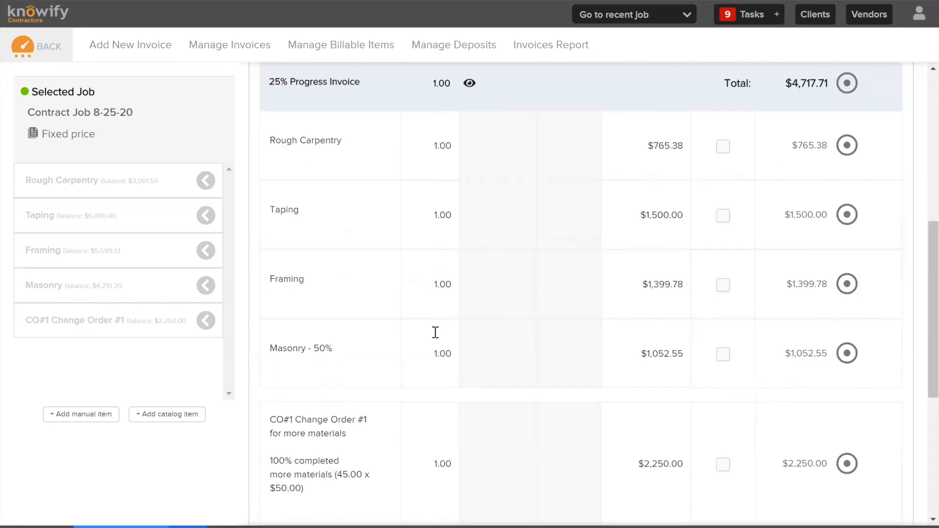
scroll(604, 134, up, 2)
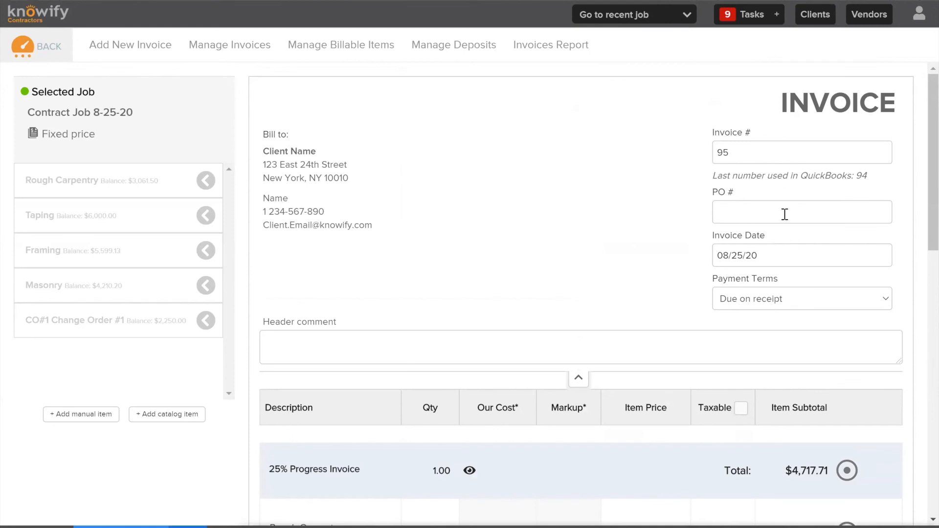
click(841, 256)
click(748, 388)
click(779, 299)
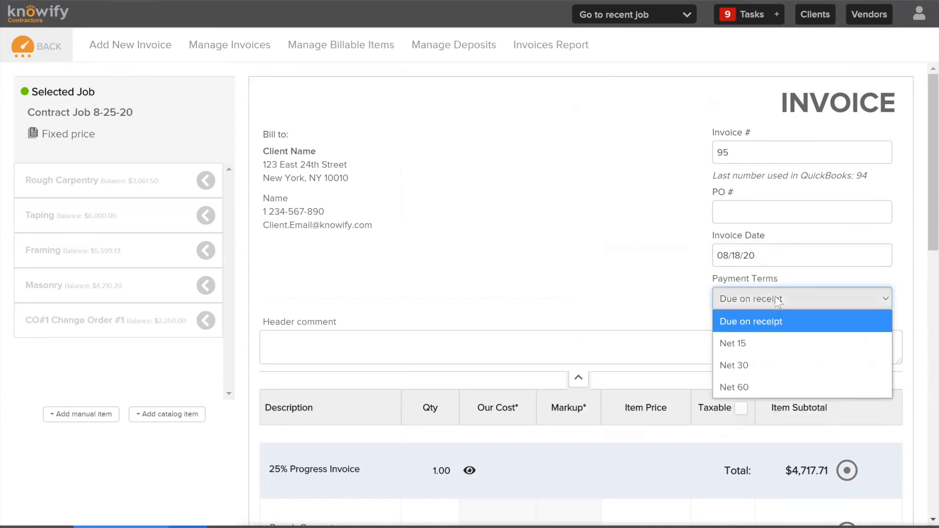
click(765, 364)
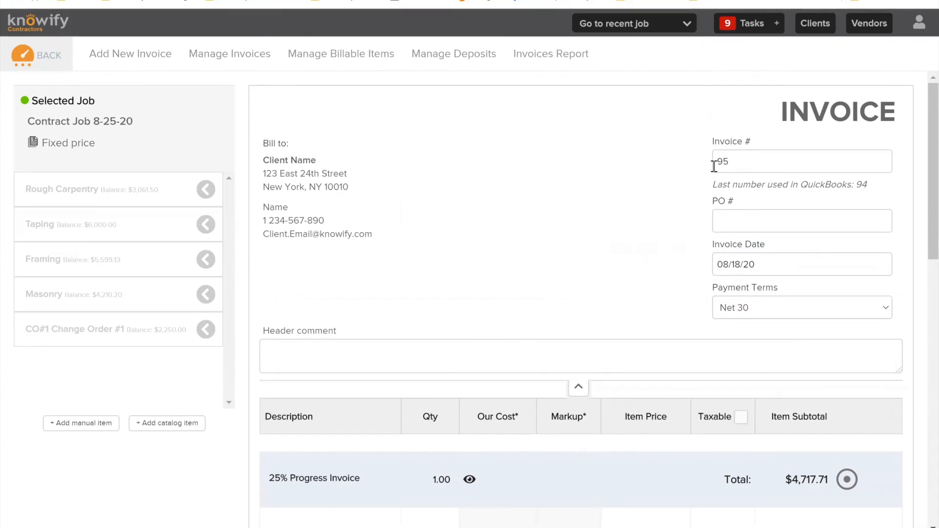
Preview the invoice and review its dates, line items, total due, comment and remaining contract value
scroll(788, 201, down, 2)
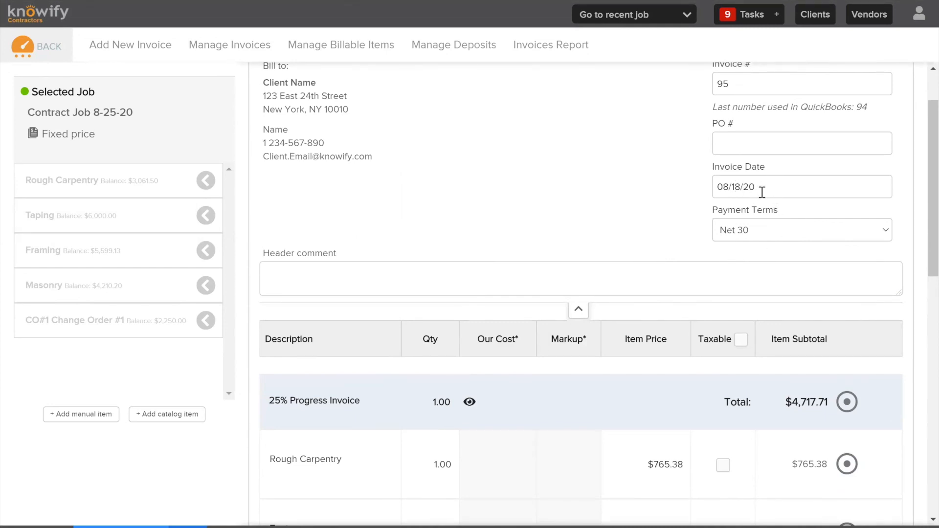
scroll(660, 174, down, 12)
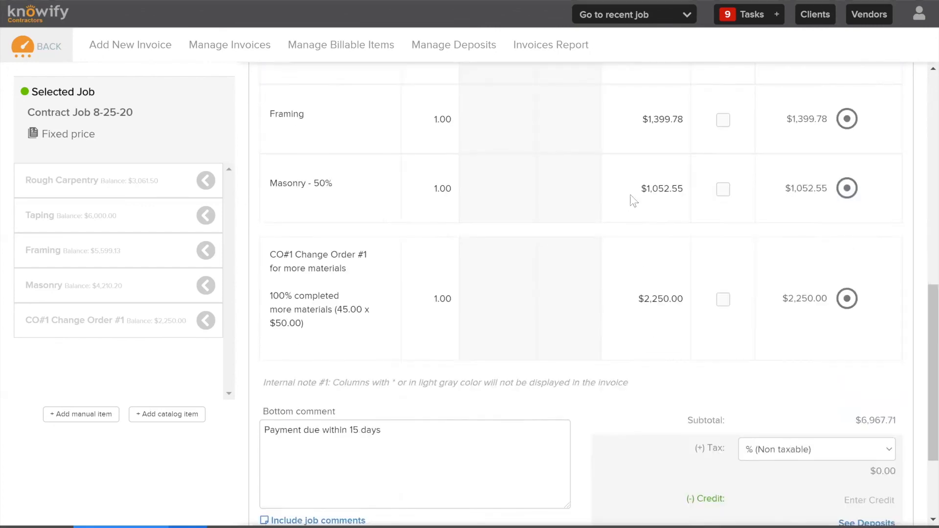
click(637, 490)
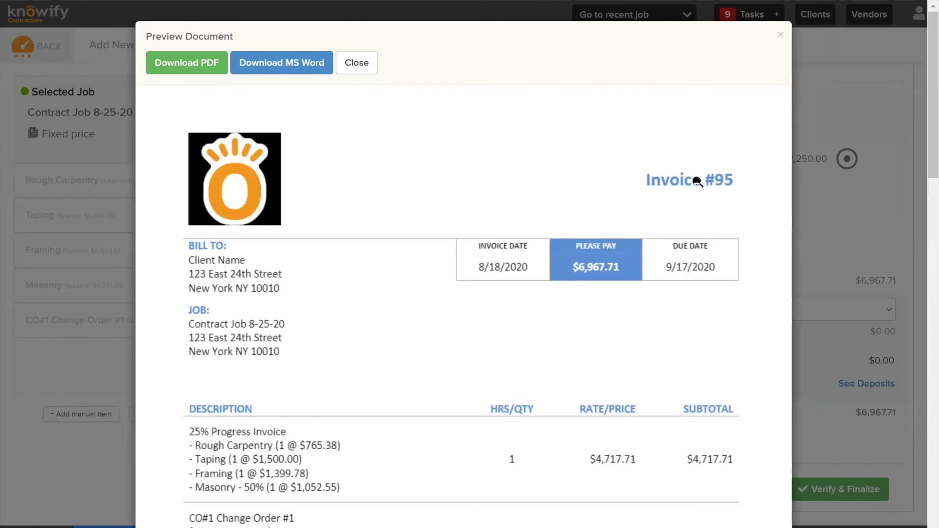
scroll(667, 195, down, 3)
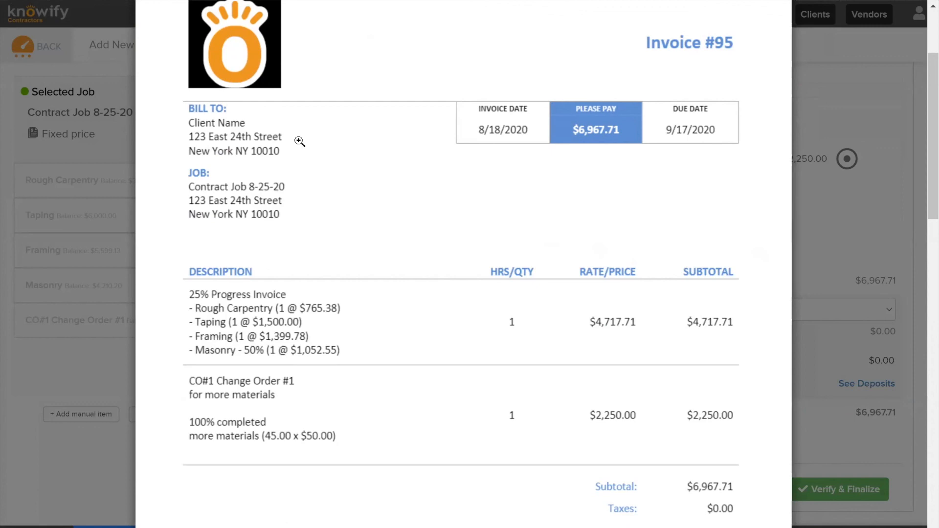
scroll(372, 147, down, 3)
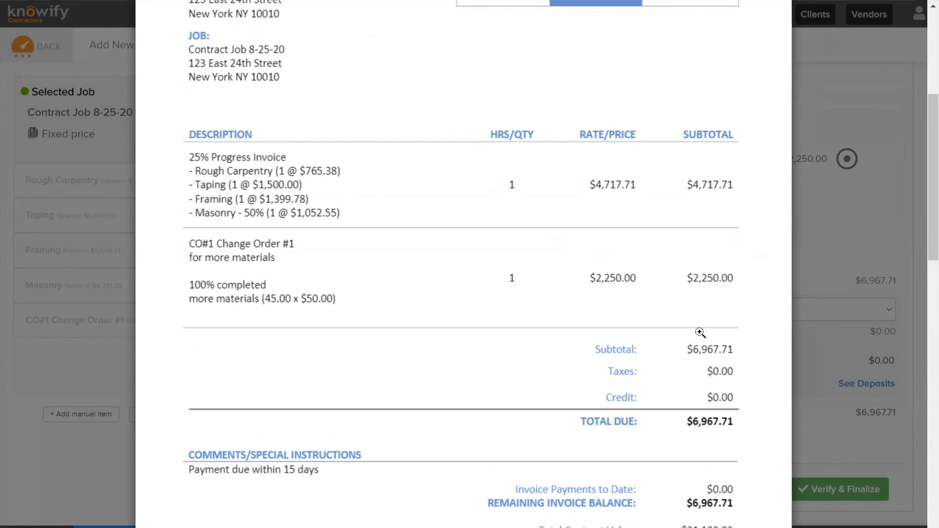
scroll(681, 321, down, 3)
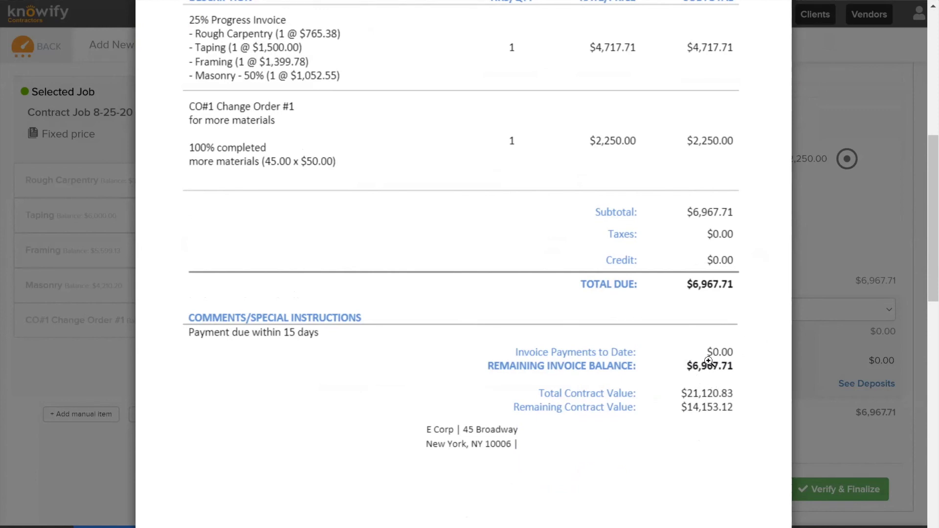
Close the preview and finalize the invoice with Send to QuickBooks selected and Send Email to Client unselected
click(821, 401)
click(820, 490)
drag(423, 258, 293, 256)
click(329, 273)
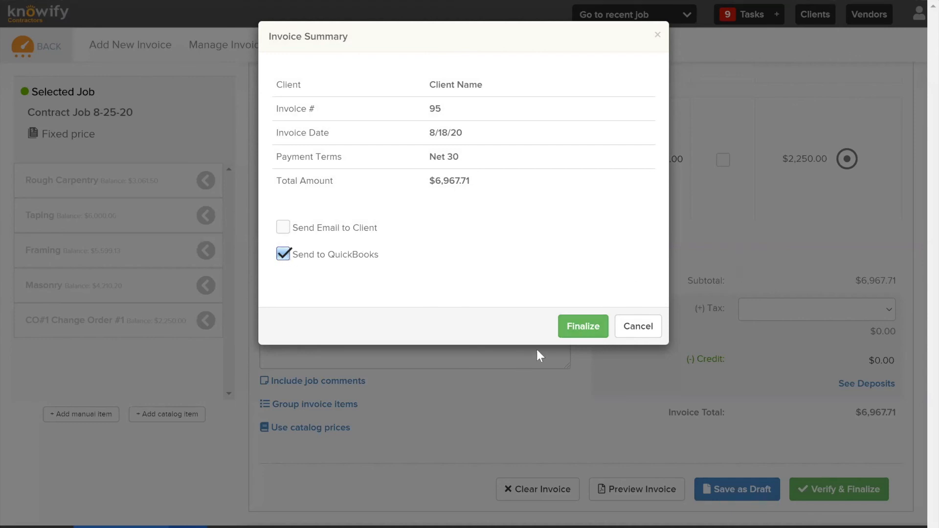
click(571, 328)
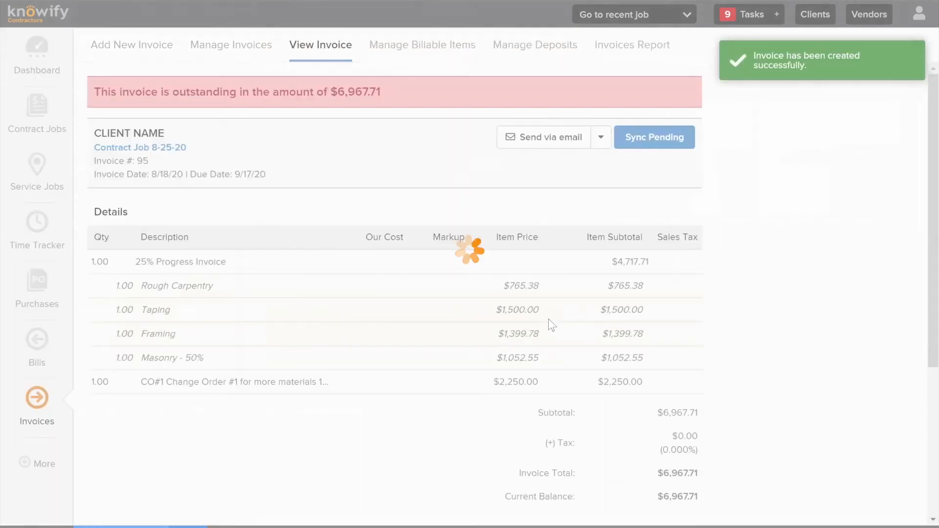
Start a new invoice for Schedule of Values Job 8-25-20 from the contract jobs list
click(34, 112)
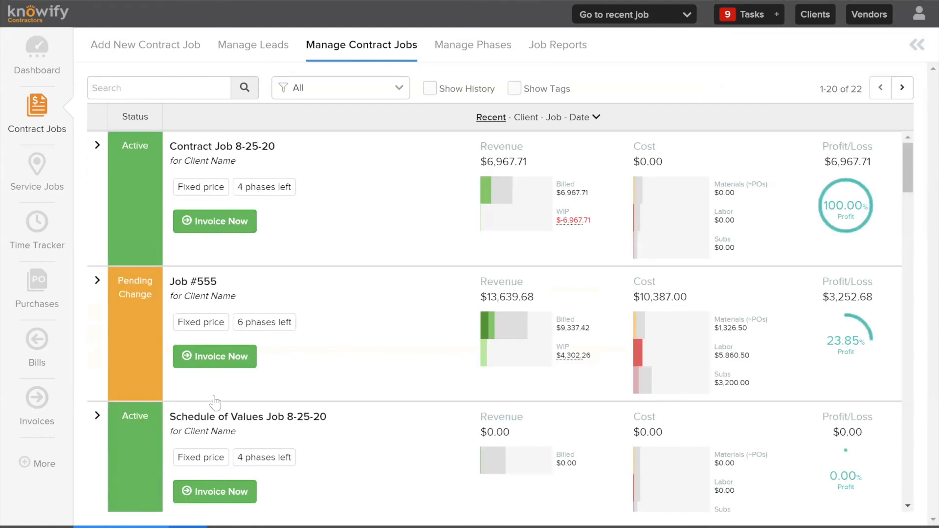
scroll(215, 402, down, 3)
click(192, 422)
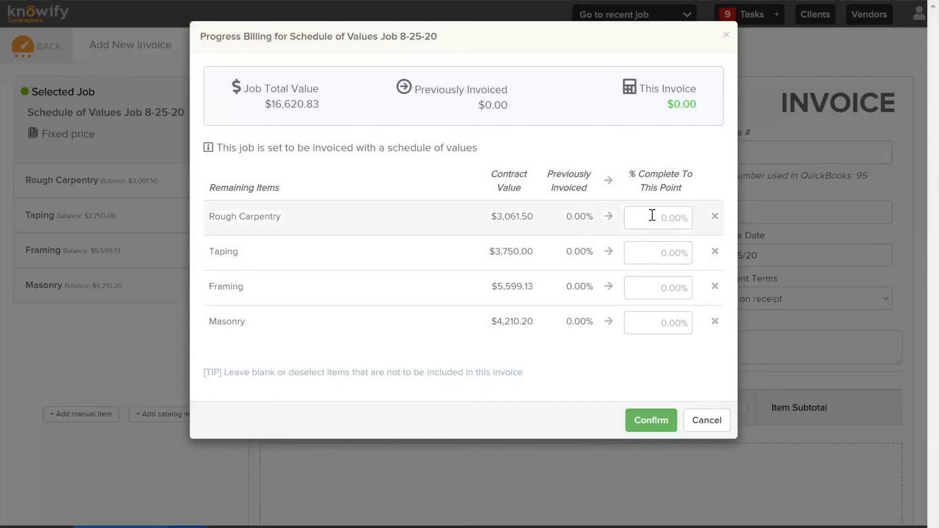
Set the completion to 100% for Rough Carpentry and Taping and 25% for Framing, and confirm the progress billing
click(652, 215)
click(608, 216)
click(608, 252)
click(654, 287)
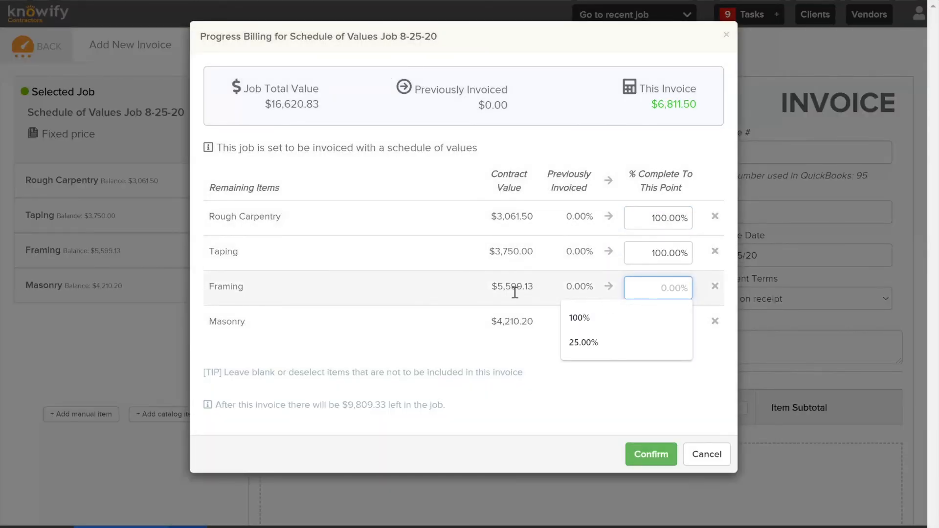
click(584, 342)
click(651, 454)
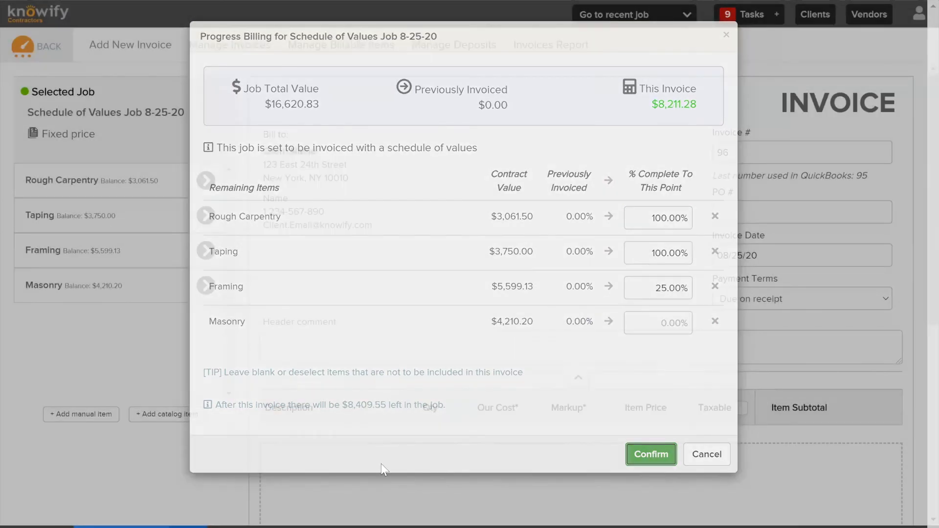
Preview the Schedule of Values Job 8-25-20 invoice and examine its schedule of values table
scroll(567, 275, down, 9)
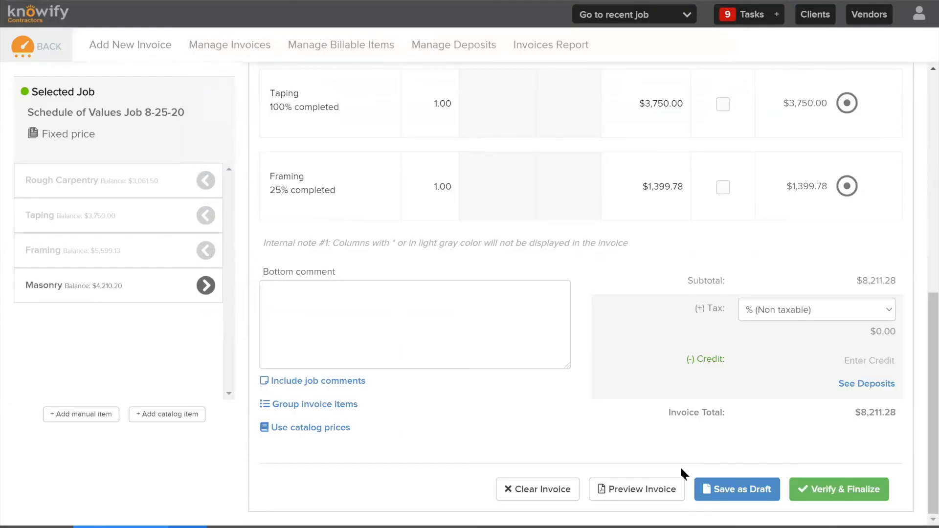
click(639, 489)
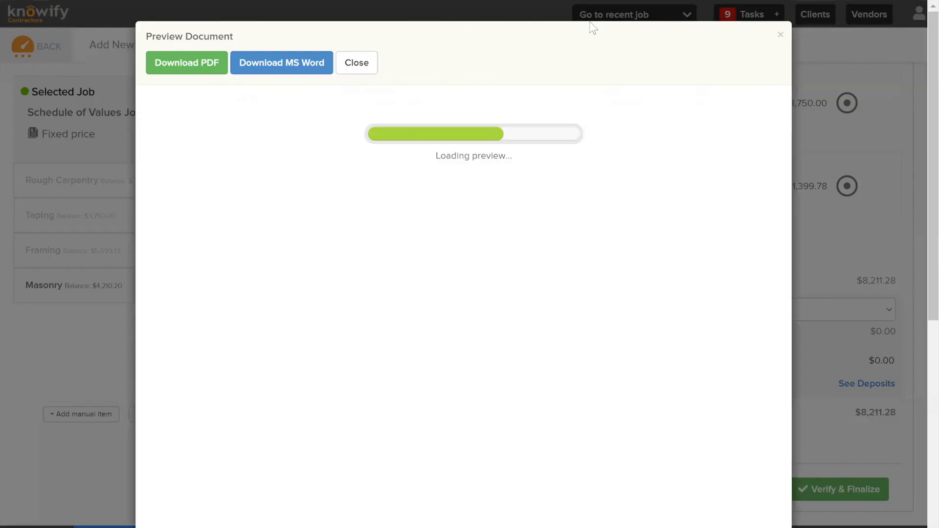
scroll(571, 95, down, 5)
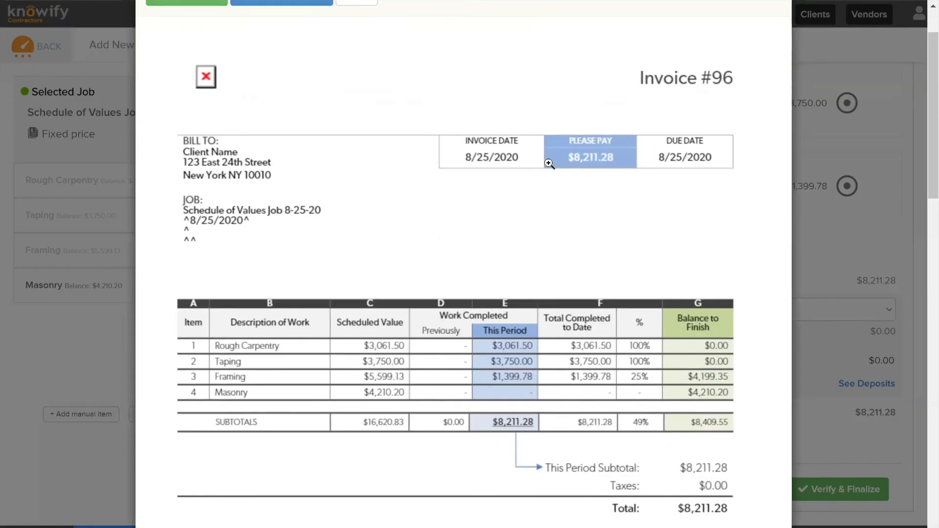
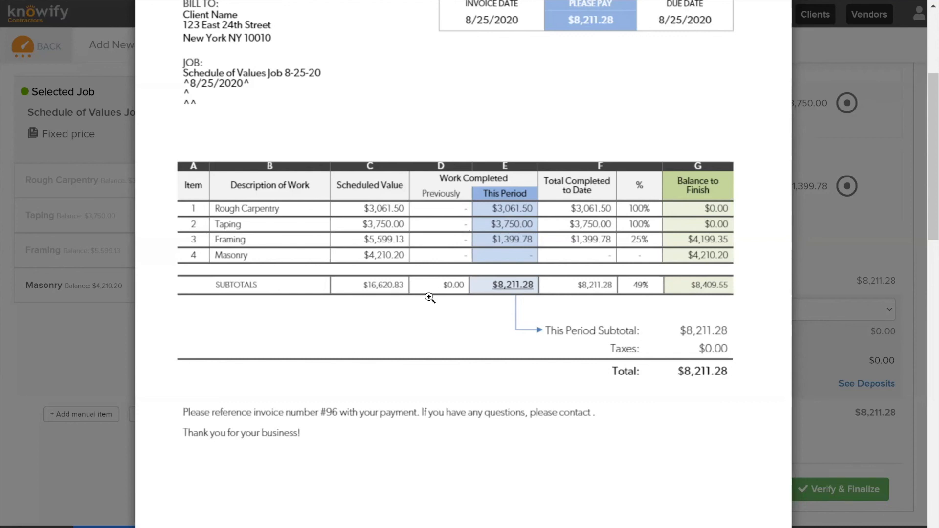
Review the totals below the schedule of values table in the invoice preview and close the preview
scroll(430, 300, down, 4)
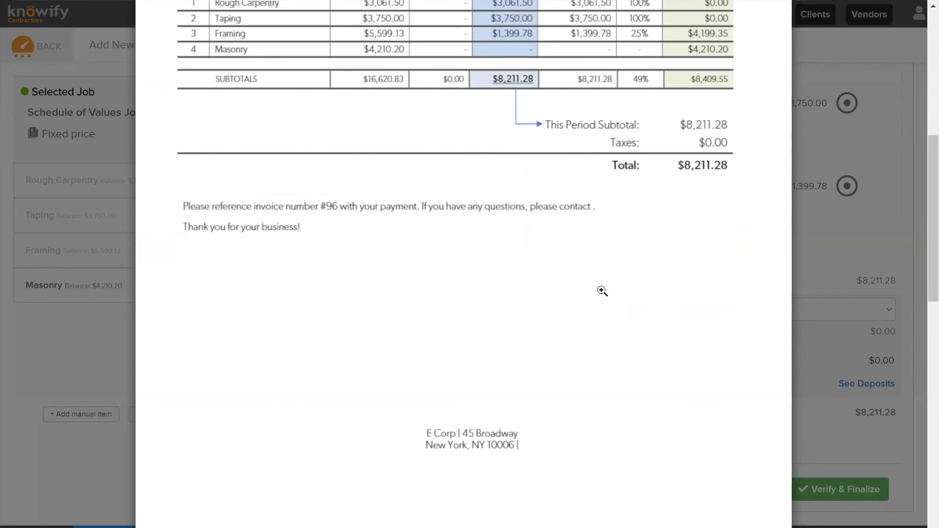
scroll(590, 230, up, 3)
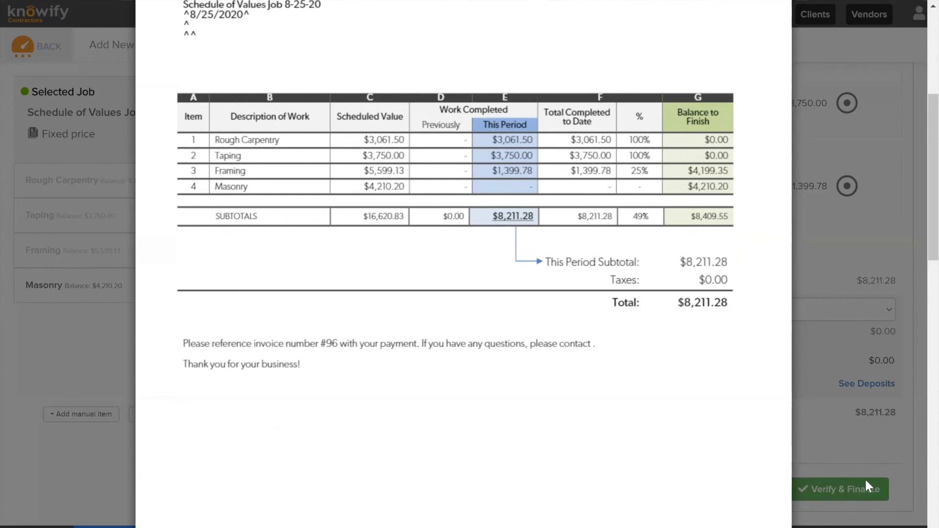
click(856, 417)
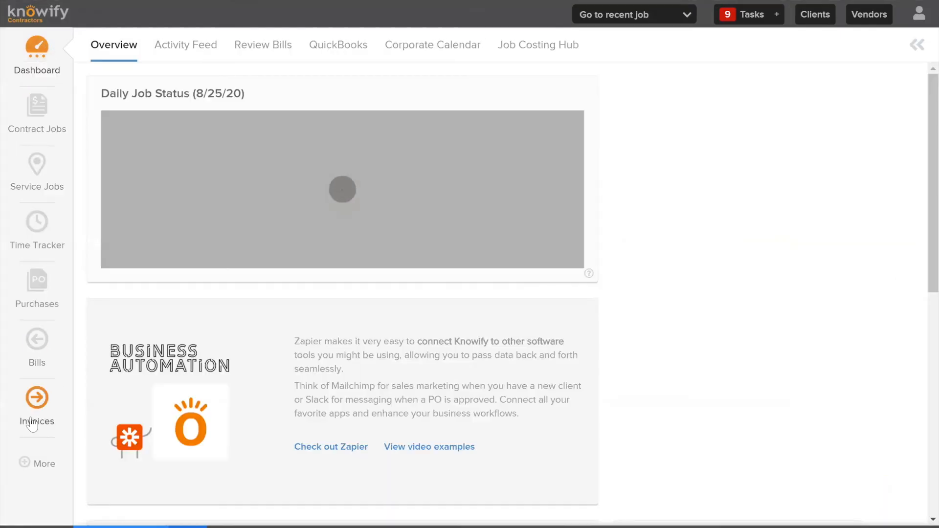
Go to the invoices list, sort it by invoice date with the newest first, and open the Contract Job 8-25-20 invoice
click(37, 399)
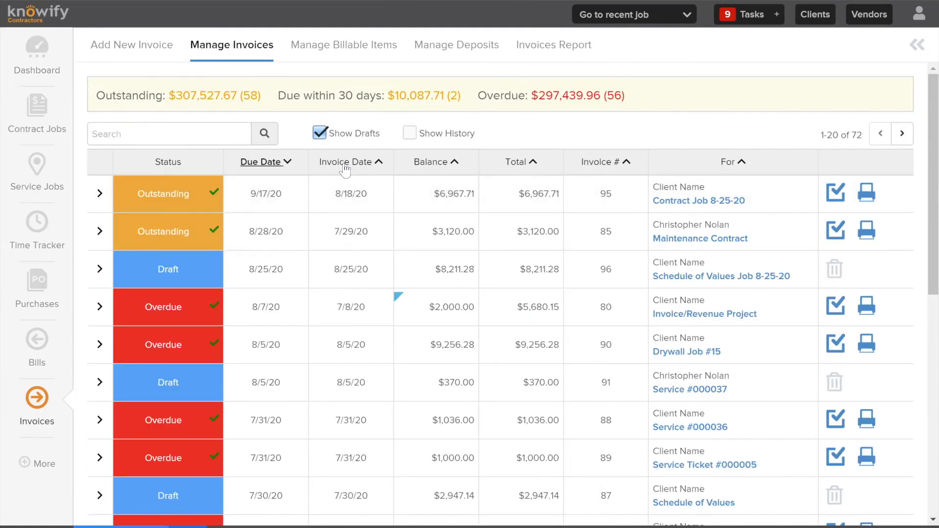
click(345, 165)
click(345, 165)
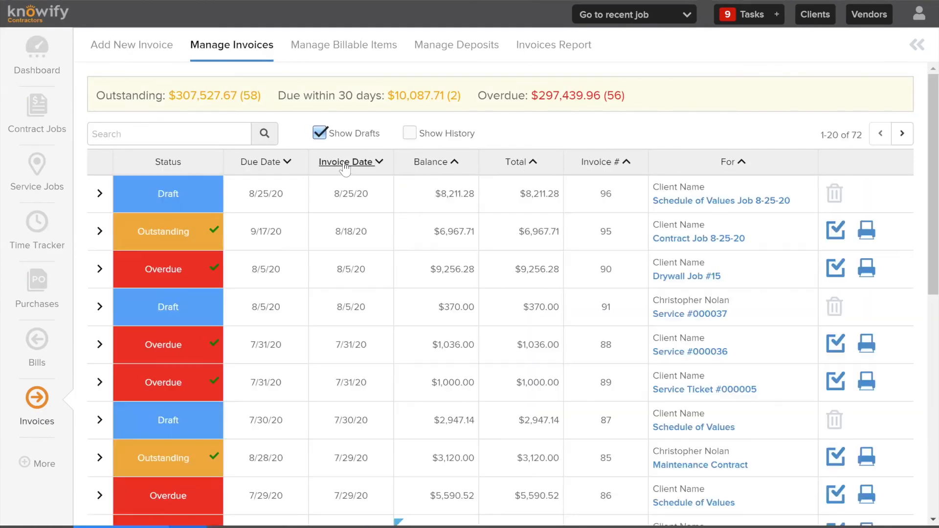
click(246, 230)
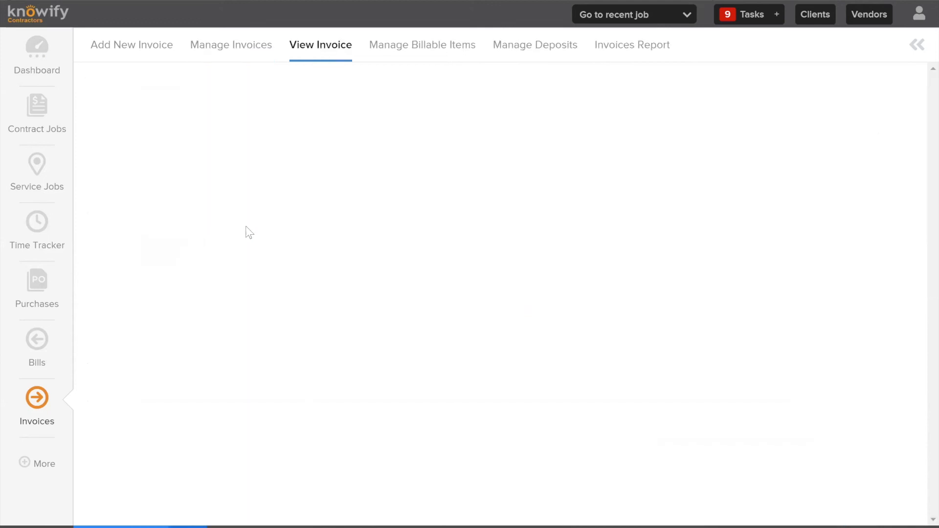
Examine the invoice's outstanding amount, line items, payments and activity log
drag(410, 90, 91, 93)
click(384, 82)
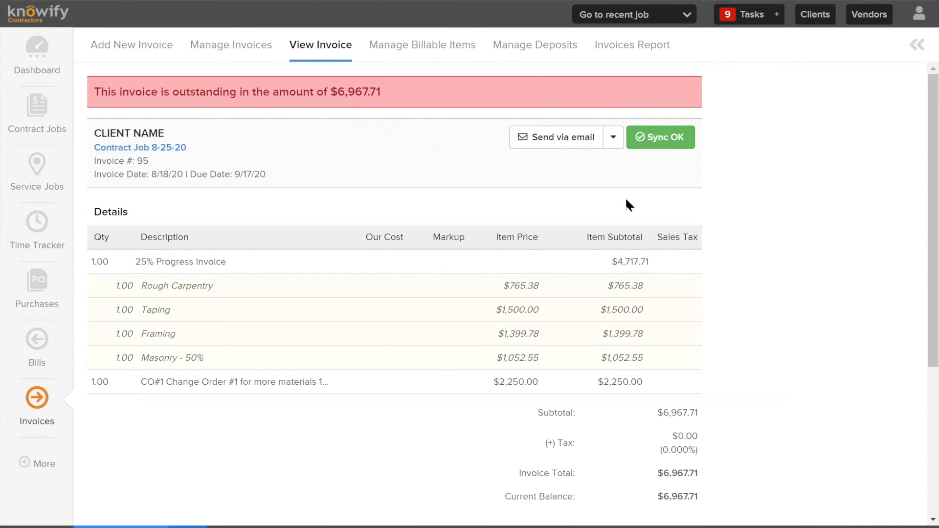
scroll(625, 204, down, 4)
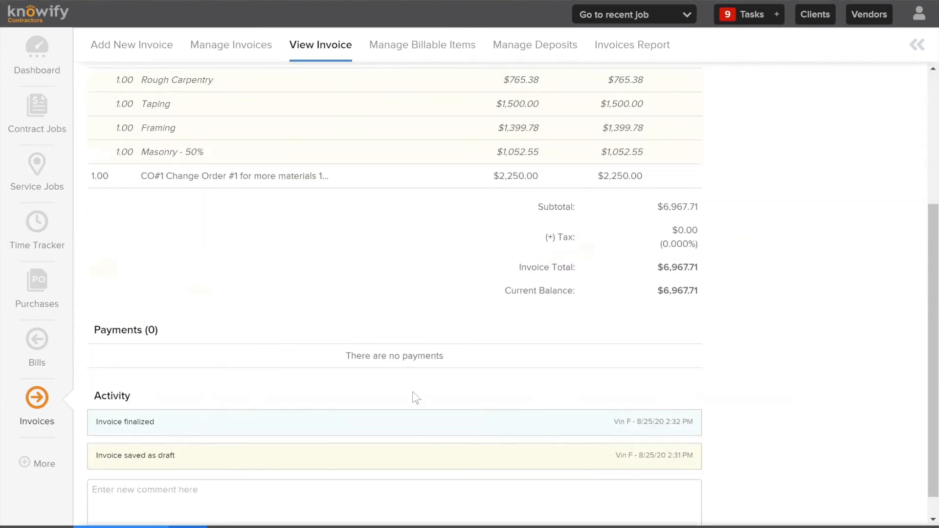
scroll(412, 393, down, 1)
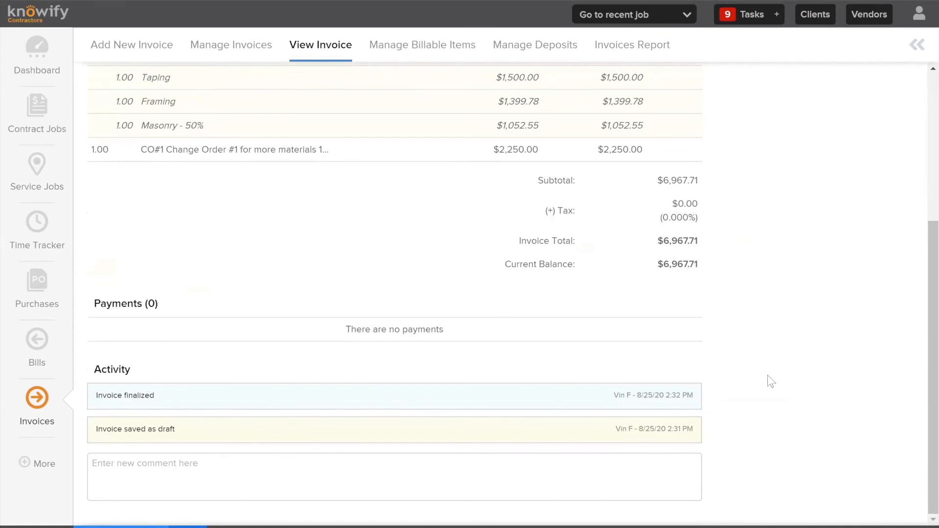
Add the comment "payment due in 2 weeks" to the invoice's activity log
click(229, 482)
text(payment due in 2 weeks)
key(Return)
click(120, 513)
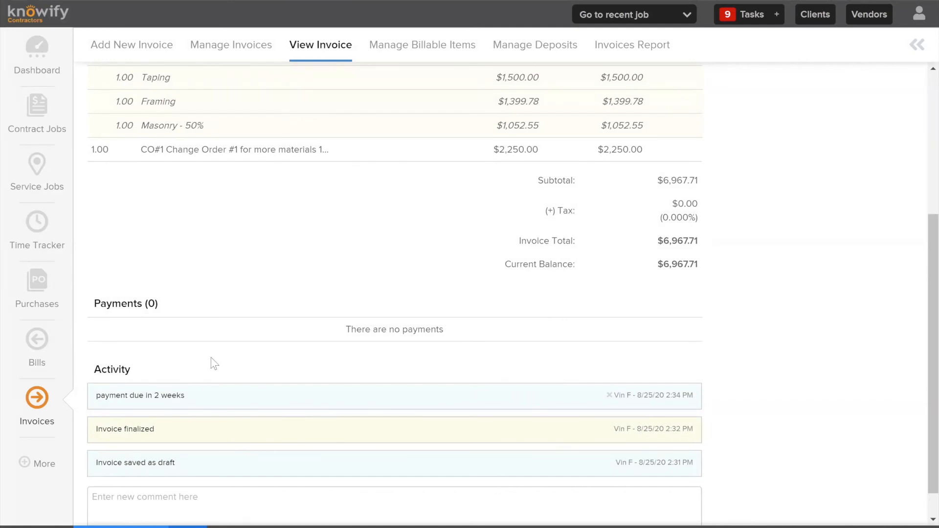
Start recording a payment for invoice #95 with an amount of $2,500.00 and the memo "check # 23894"
scroll(215, 365, up, 5)
click(614, 137)
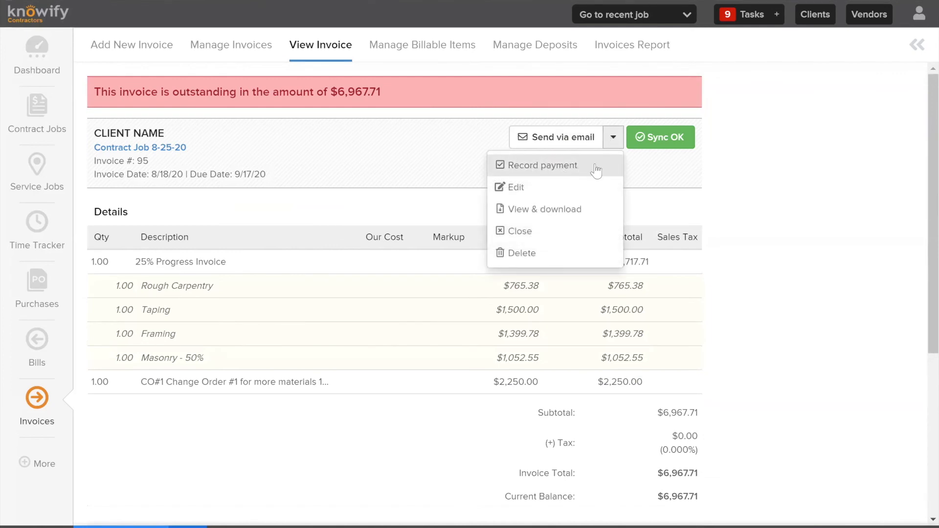
click(554, 166)
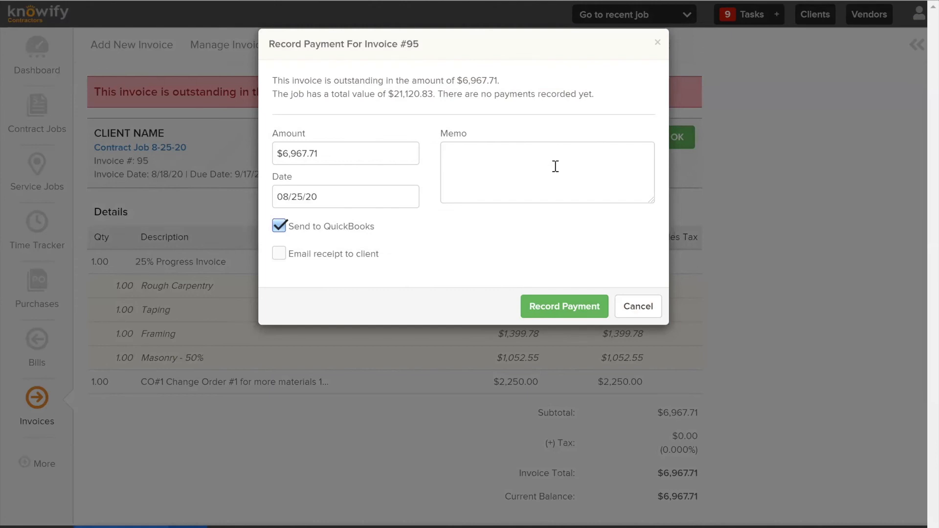
click(416, 155)
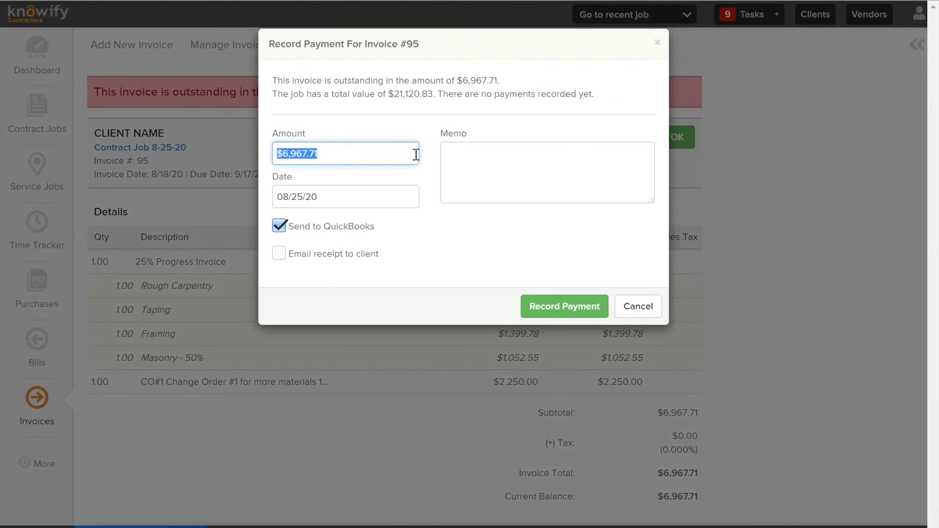
text(2500)
click(512, 184)
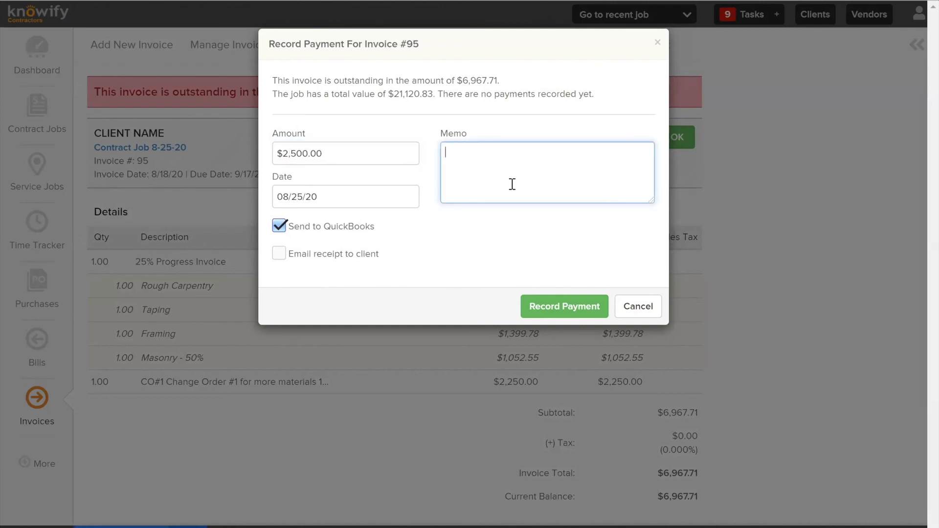
text(check # 23894)
click(400, 88)
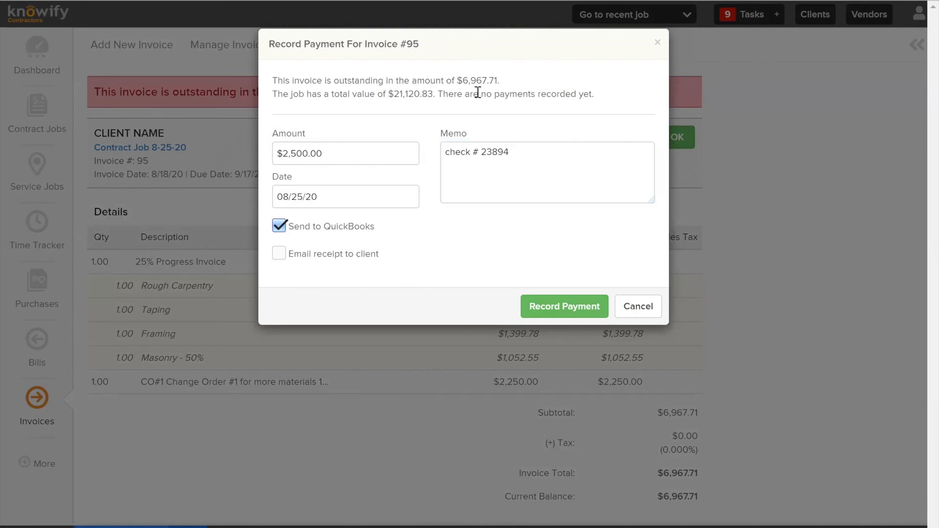
drag(464, 81, 510, 84)
click(506, 182)
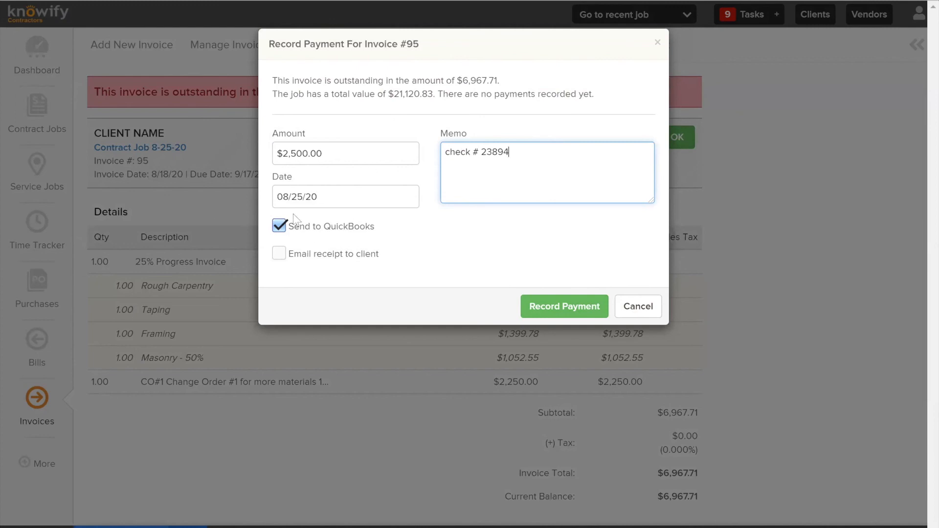
Set the payment date to 08/19/20 and record the payment with Send to QuickBooks selected
click(310, 193)
click(326, 332)
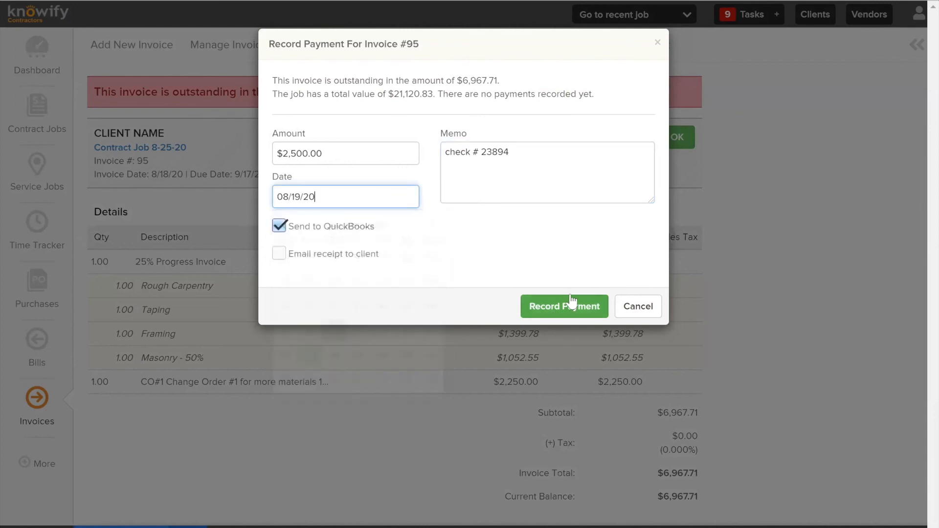
click(541, 316)
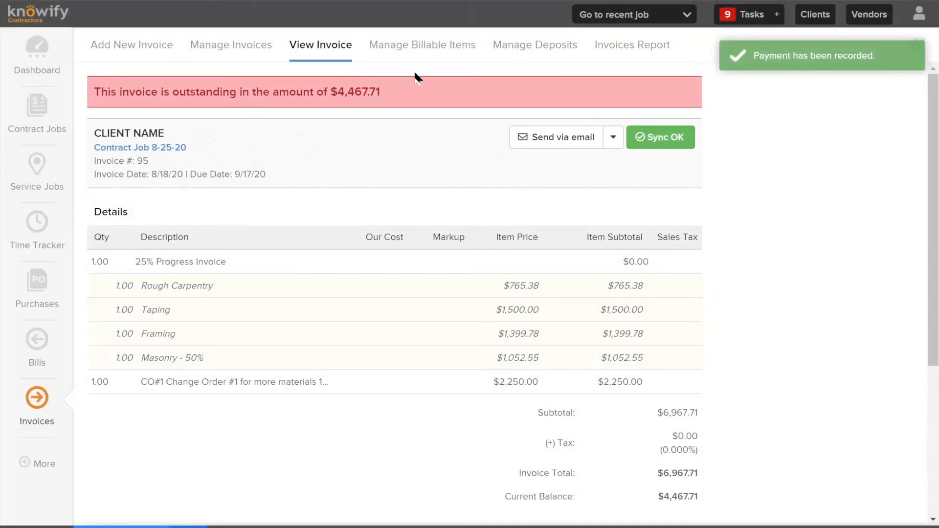
Check the invoice's outstanding amount and the details and sync status of the recorded payment
drag(392, 93, 337, 96)
scroll(377, 178, down, 5)
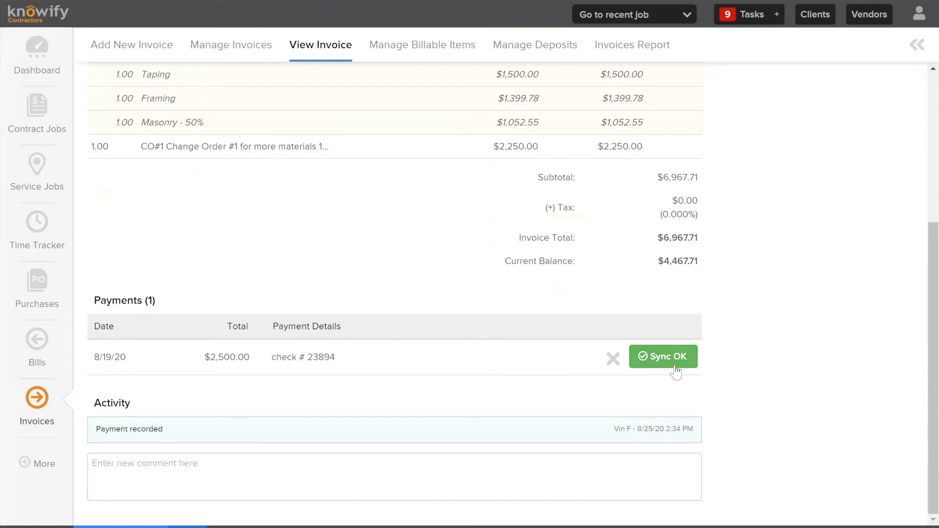
scroll(432, 294, up, 4)
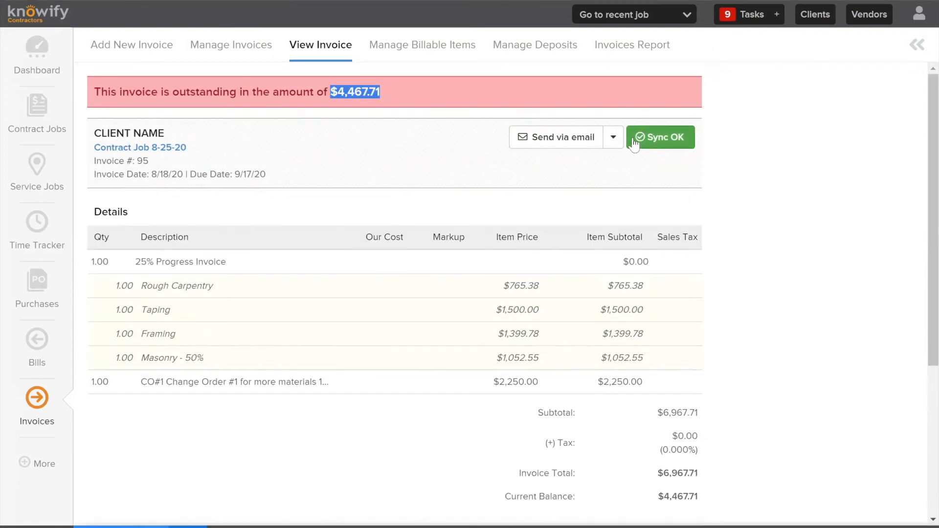
View the invoice #95 document, look through its contents, and close the preview
click(614, 137)
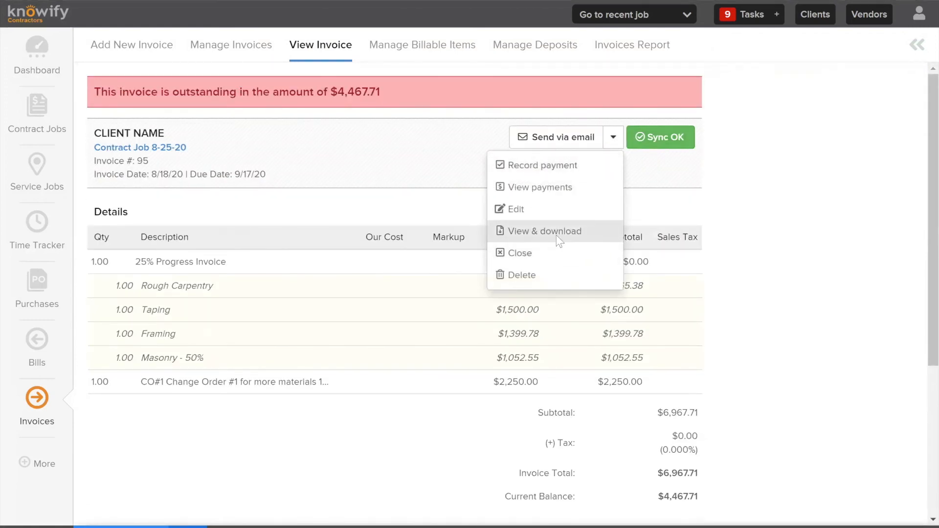
click(555, 233)
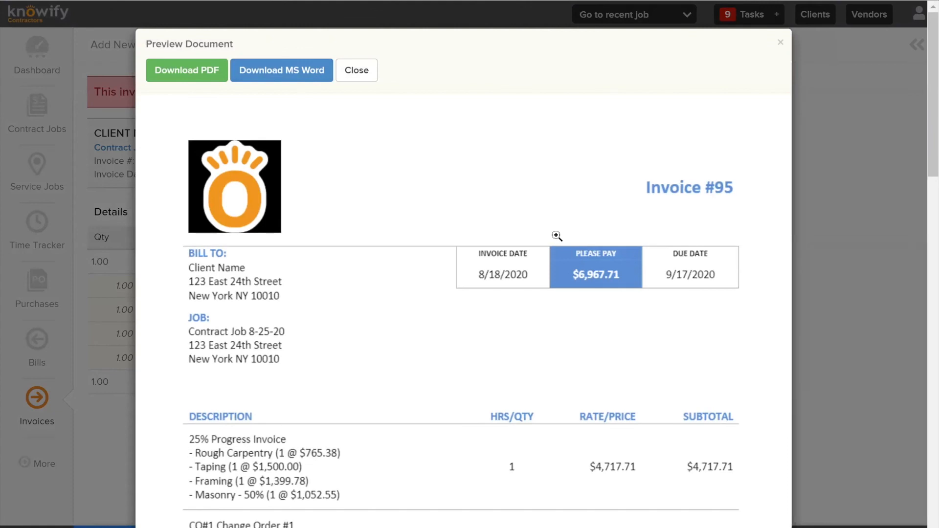
scroll(573, 286, down, 2)
scroll(578, 276, up, 2)
click(781, 43)
Bring up the send-by-email form for invoice #95, download the invoice as a PDF, and open the downloaded file
click(576, 141)
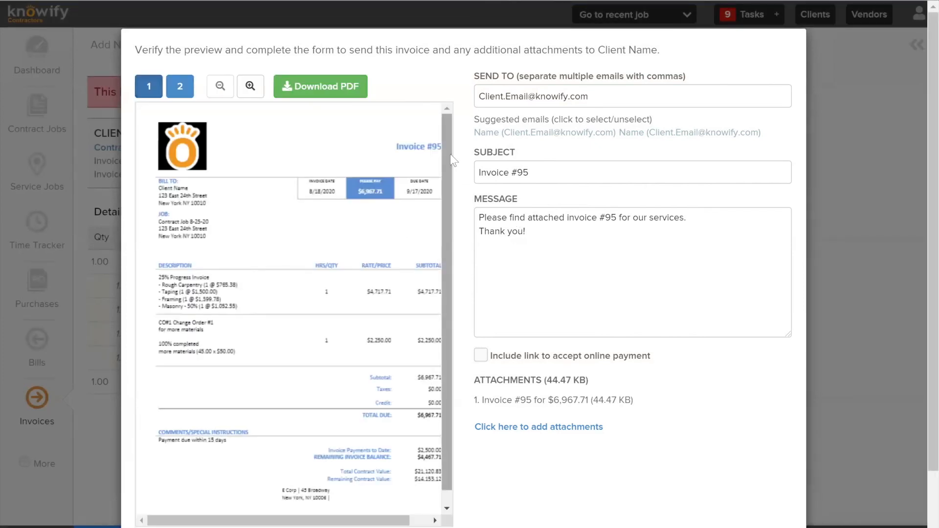
click(328, 86)
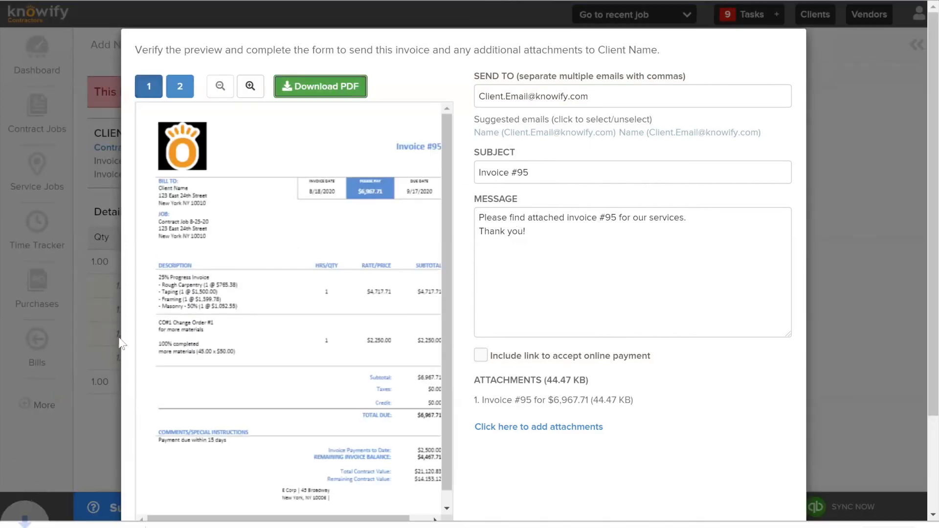
click(86, 526)
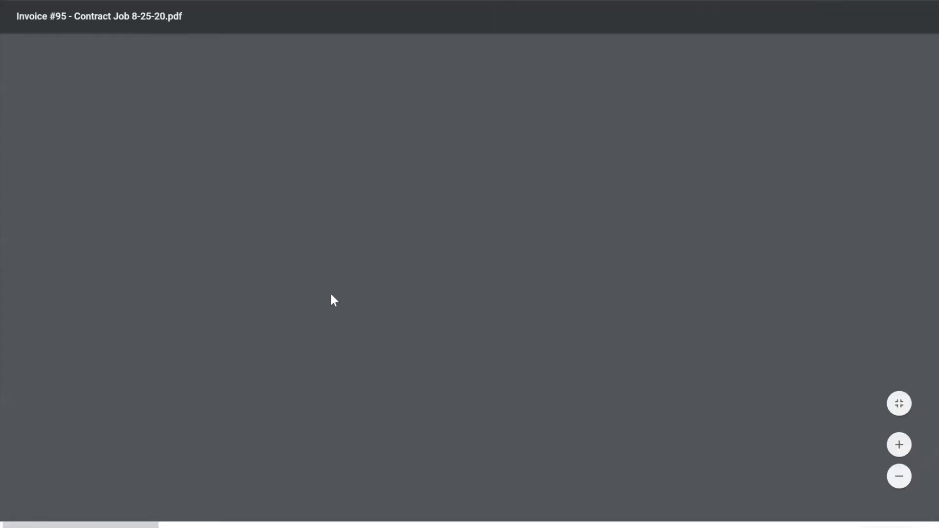
Enlarge the invoice PDF and examine the invoice payments to date and remaining invoice balance
scroll(410, 222, down, 2)
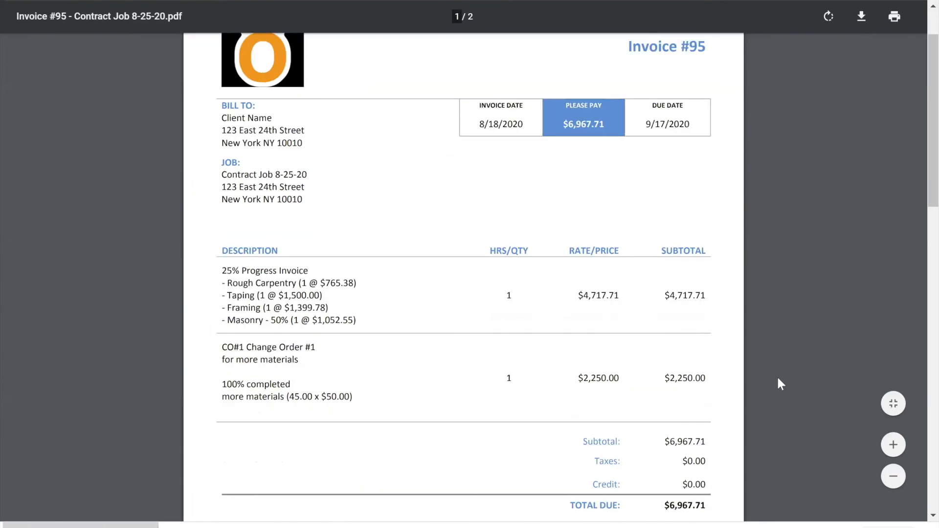
click(894, 445)
scroll(690, 329, down, 2)
scroll(689, 333, down, 3)
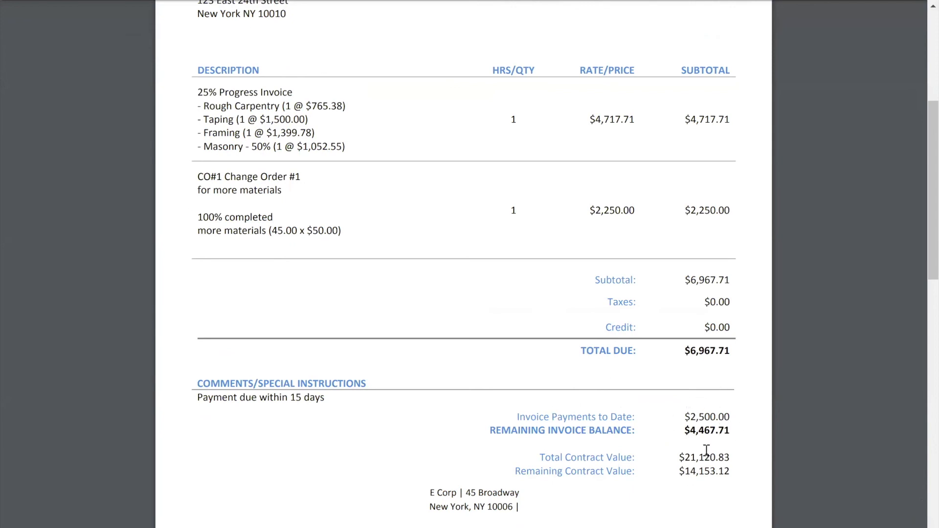
drag(689, 417, 745, 415)
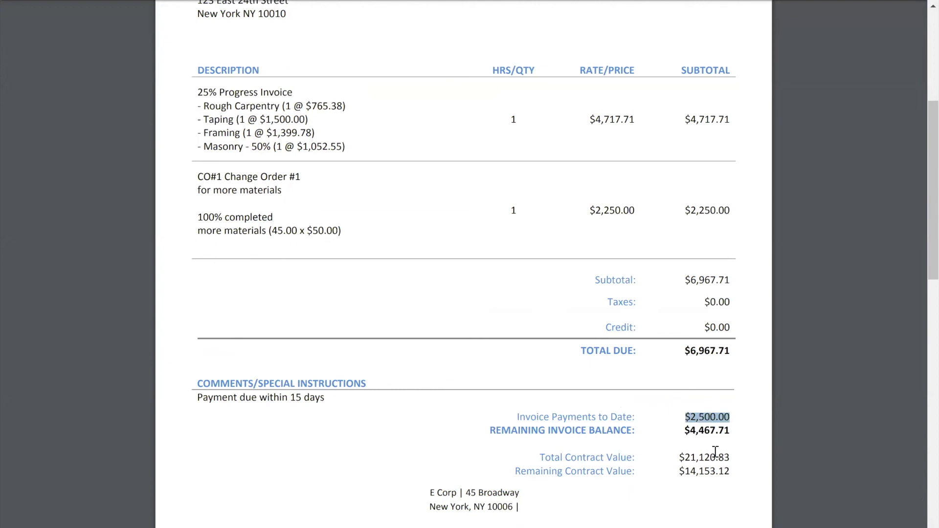
drag(684, 432, 730, 431)
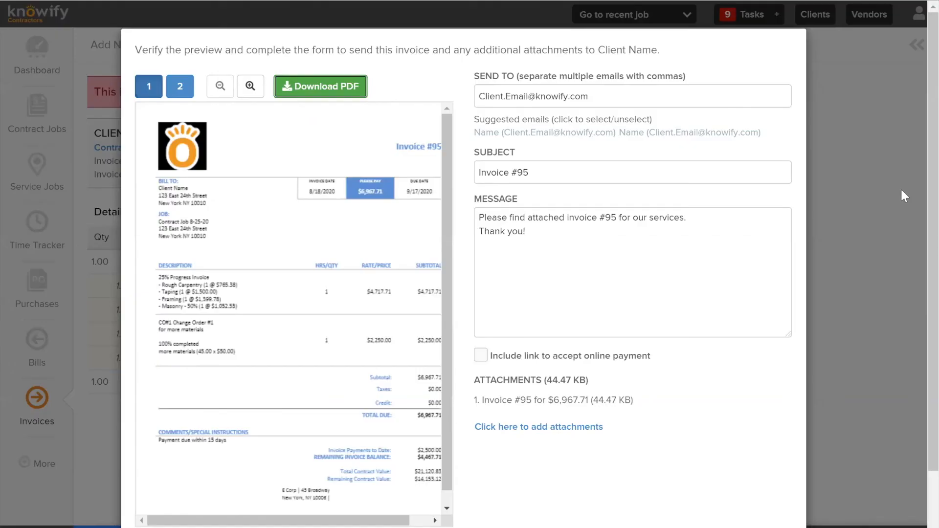
Close the invoice email form without sending it and dismiss the invoice's list of further actions
click(876, 180)
click(613, 137)
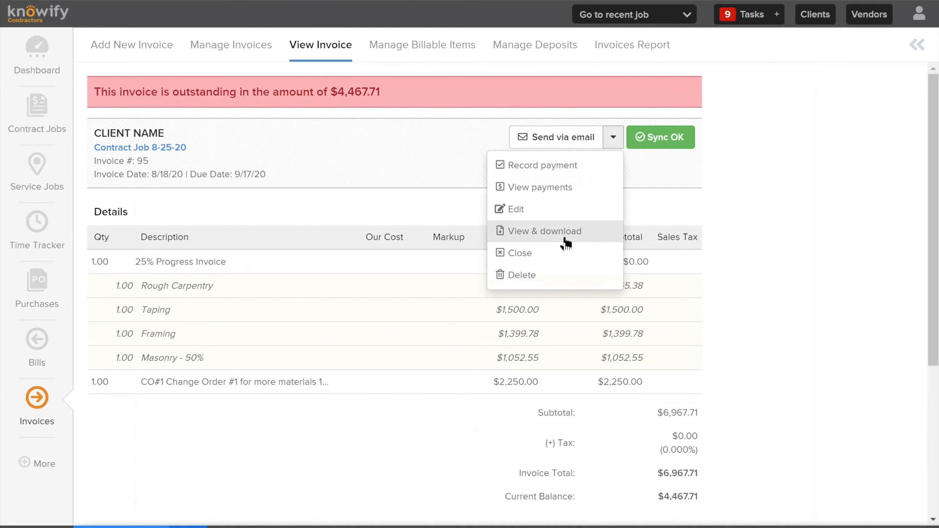
click(327, 177)
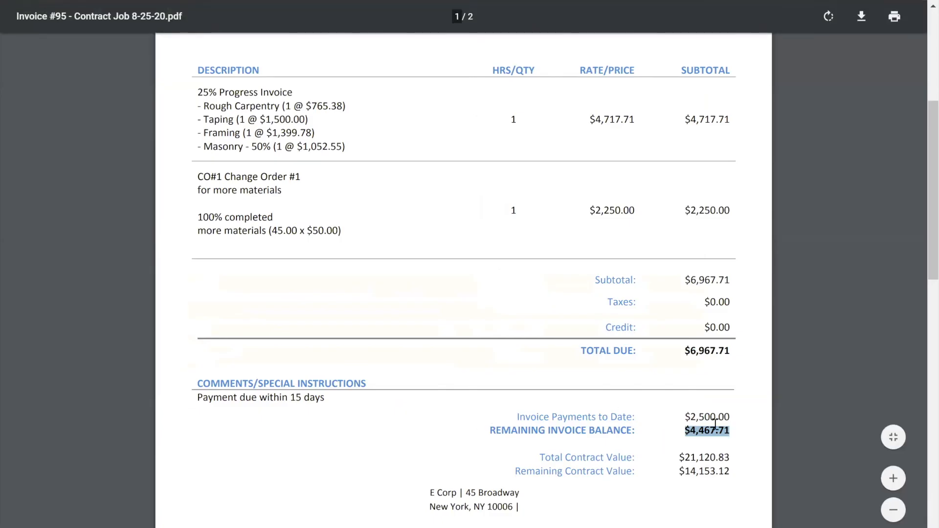
Return to the invoice #95 PDF and review its line items, payment summary and contract values across both pages
click(715, 423)
scroll(715, 418, down, 7)
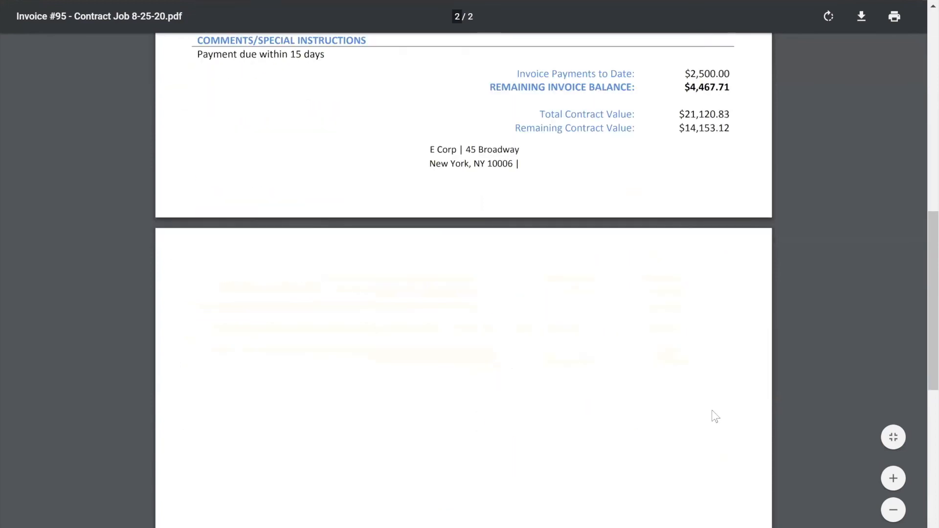
scroll(712, 410, up, 6)
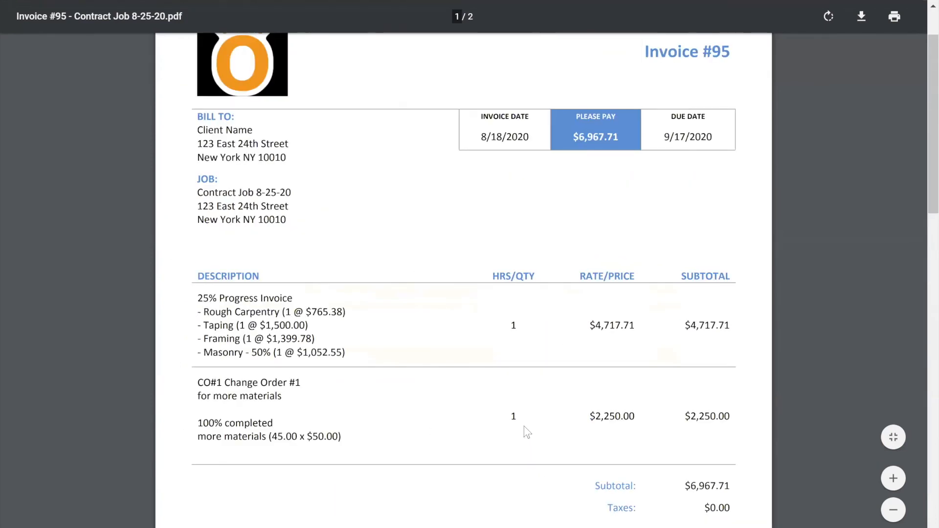
scroll(523, 425, down, 5)
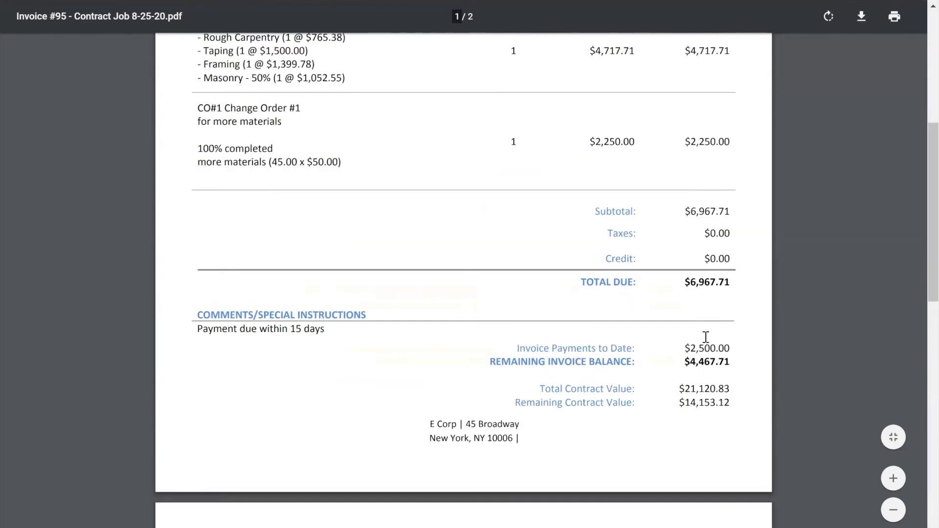
scroll(680, 362, up, 3)
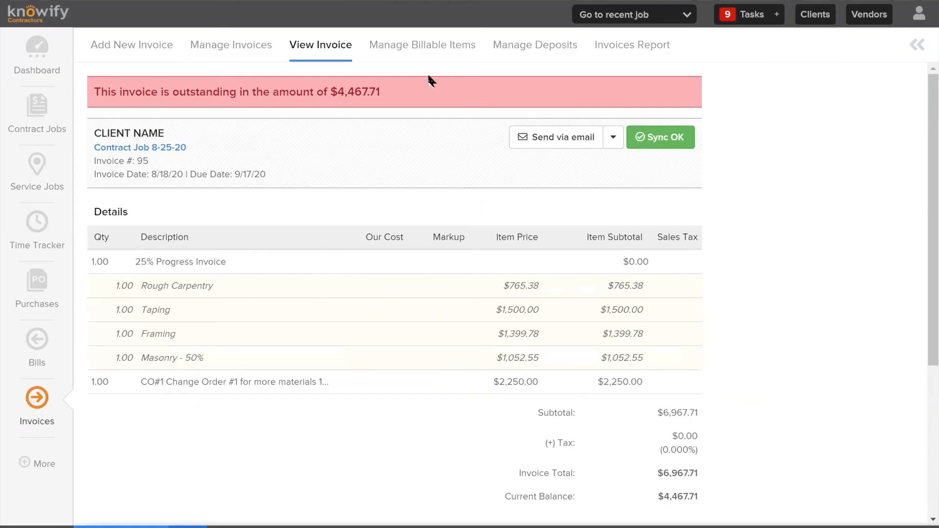
Open the Contract Job 8-25-20 contract from the invoice and review the value, invoiced percentage and balance of its line items
click(146, 148)
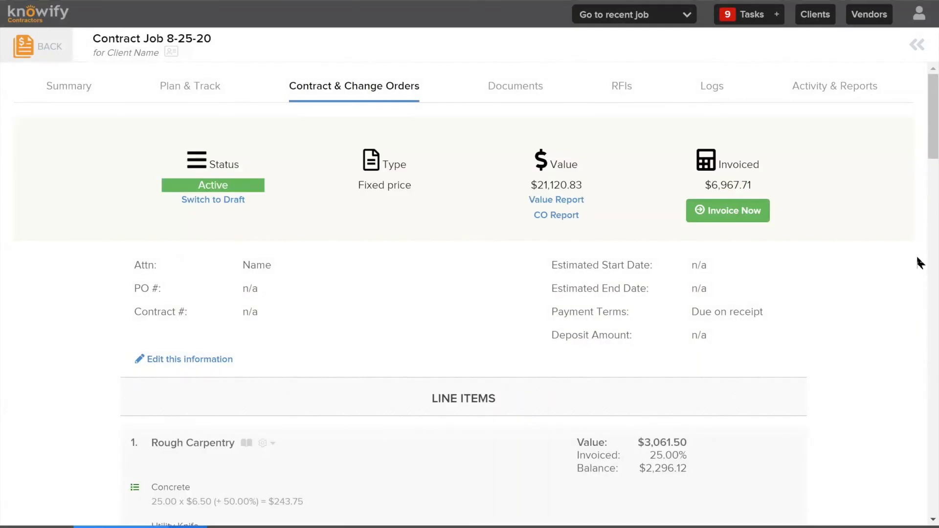
scroll(775, 262, down, 3)
drag(649, 318, 691, 326)
click(692, 325)
scroll(691, 288, down, 1)
scroll(680, 244, down, 3)
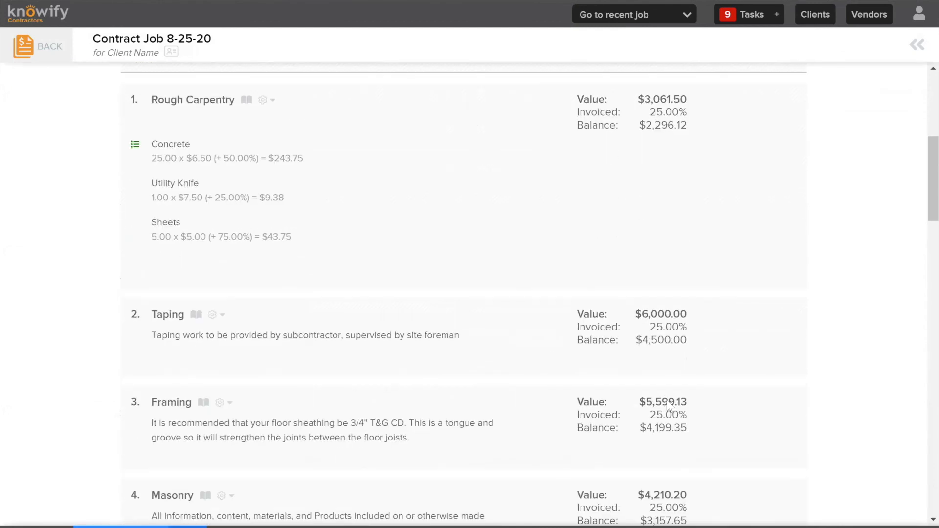
scroll(670, 406, up, 7)
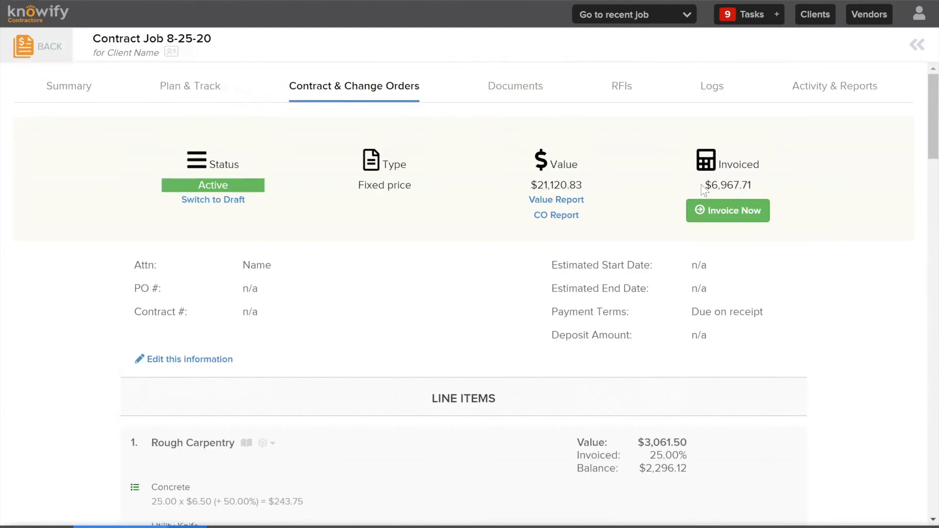
Check the contract's invoiced total, start a new invoice for the job, and examine the previously invoiced amount and percentage
drag(701, 184, 771, 183)
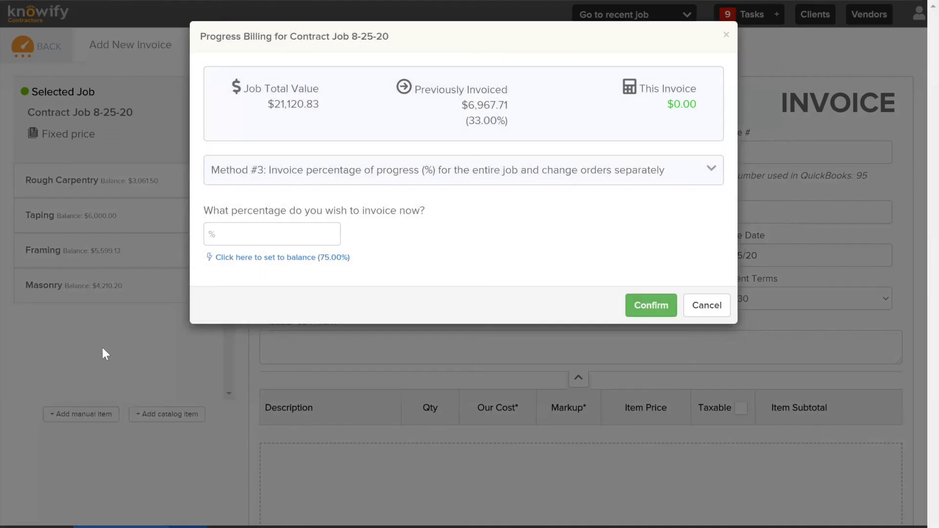
drag(463, 105, 537, 118)
click(537, 119)
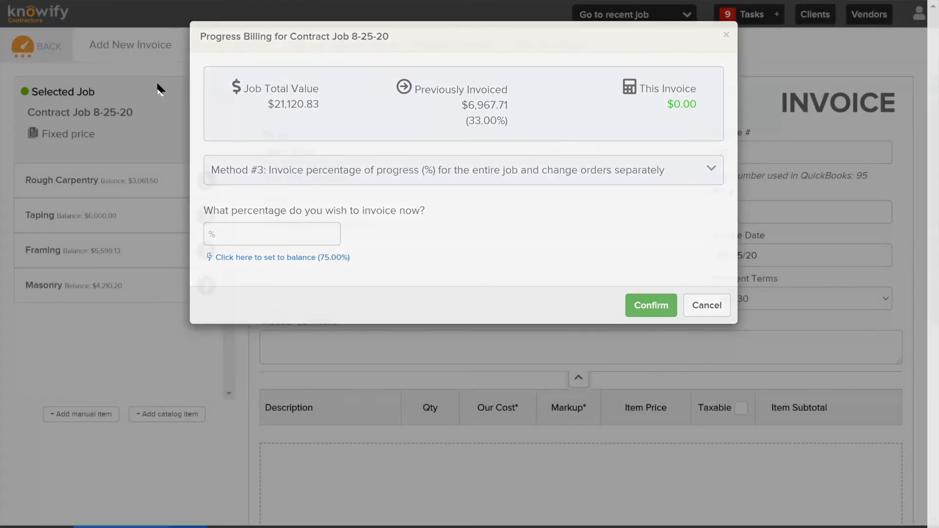
Search the contract jobs by the job's tag and open the contract and change orders of Contract Job 8-25-20
click(139, 89)
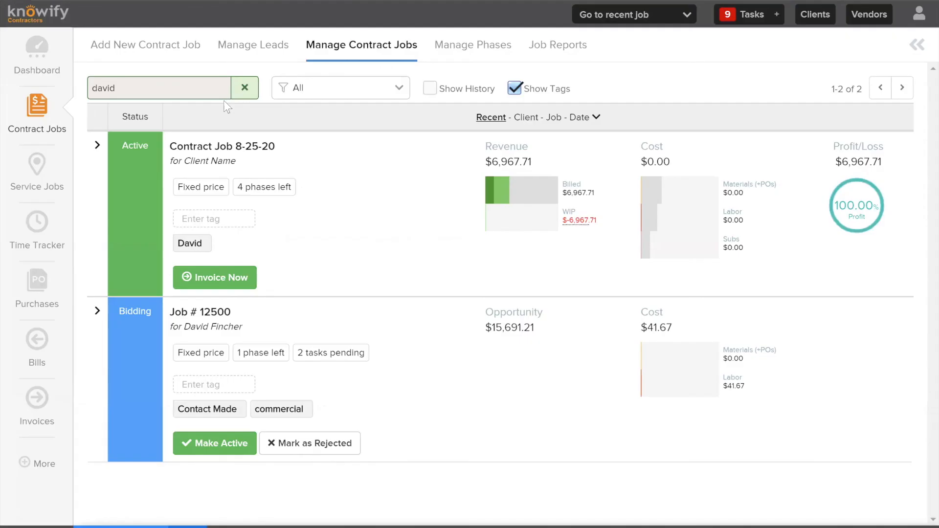
click(120, 218)
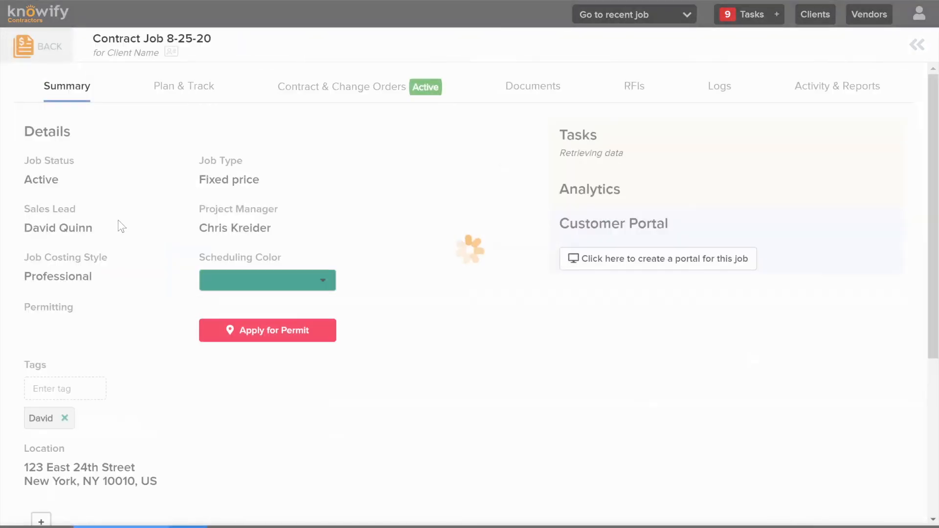
click(344, 93)
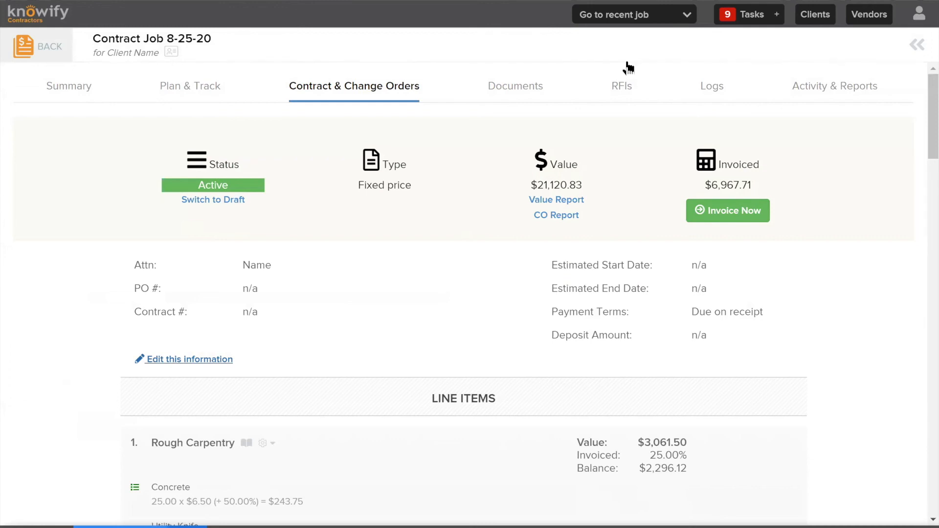
Edit the contract information, set the contract number to the suggested 157, and save the changes
click(177, 361)
click(281, 287)
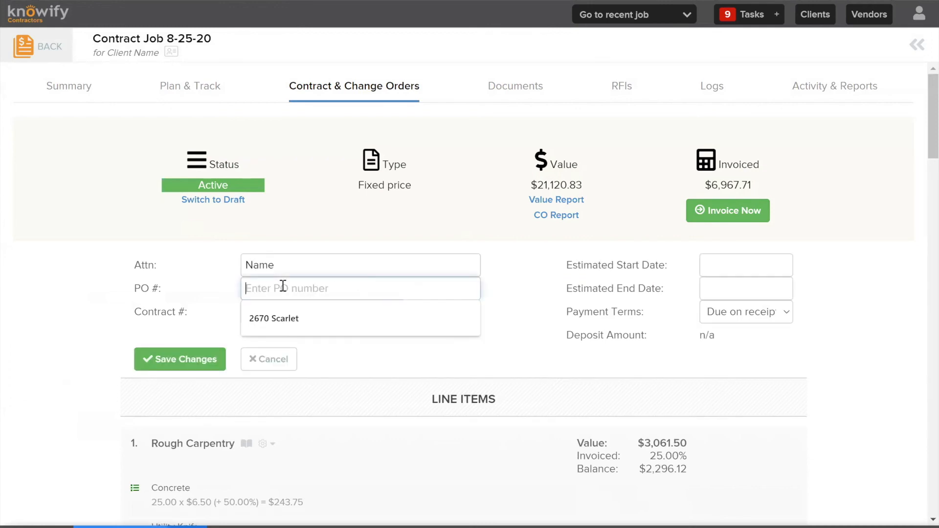
click(274, 310)
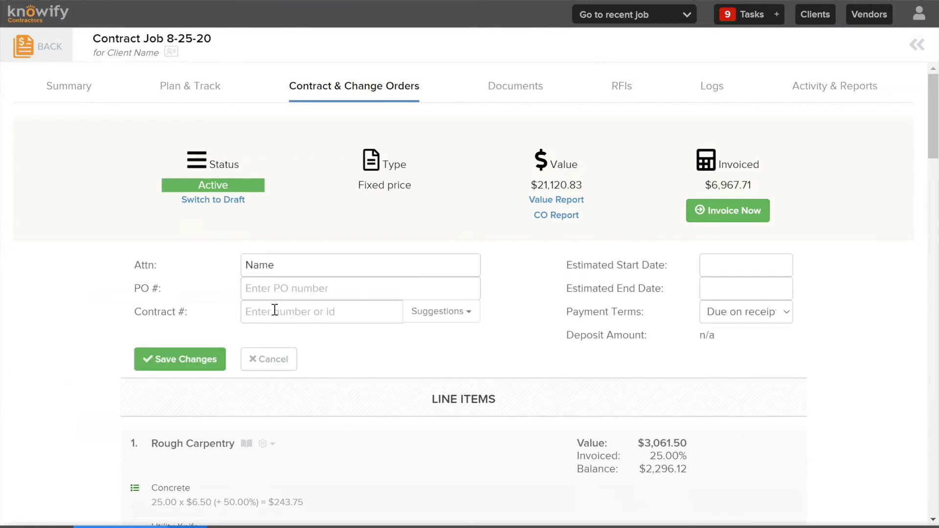
click(503, 347)
click(445, 313)
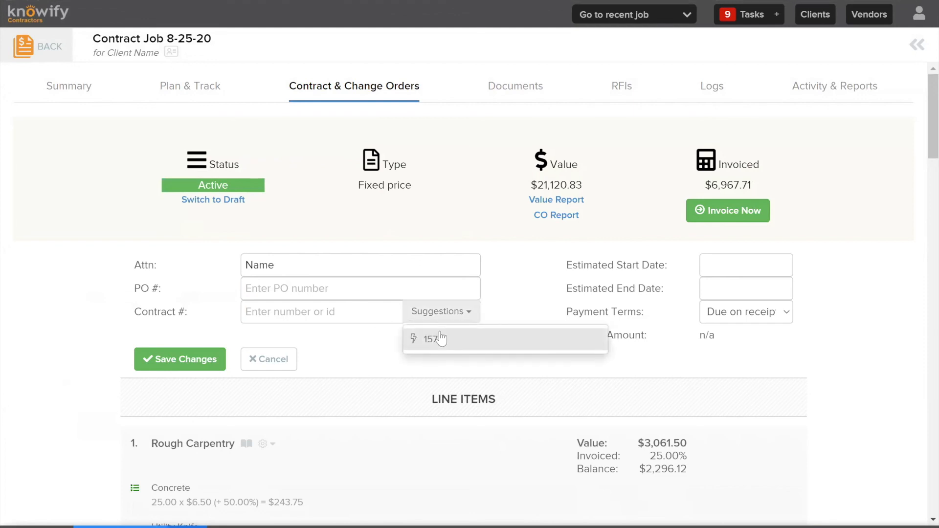
click(440, 337)
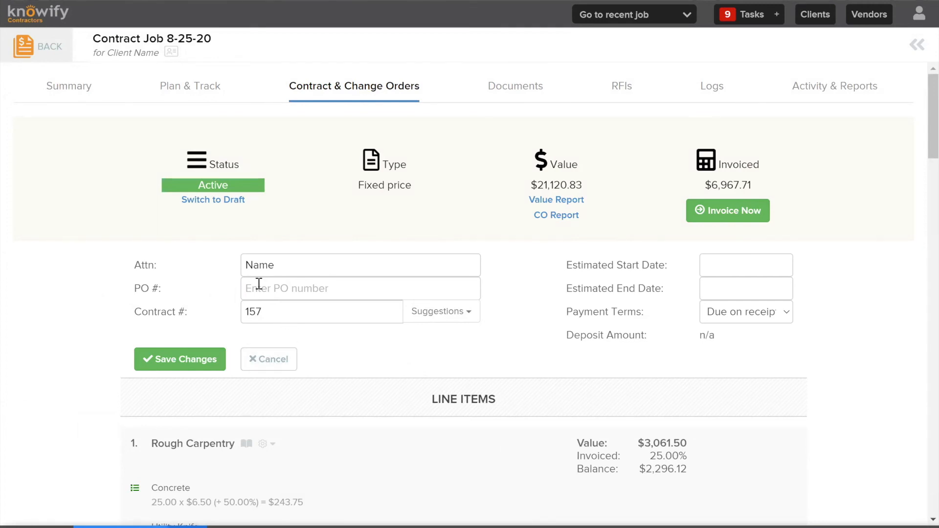
click(196, 361)
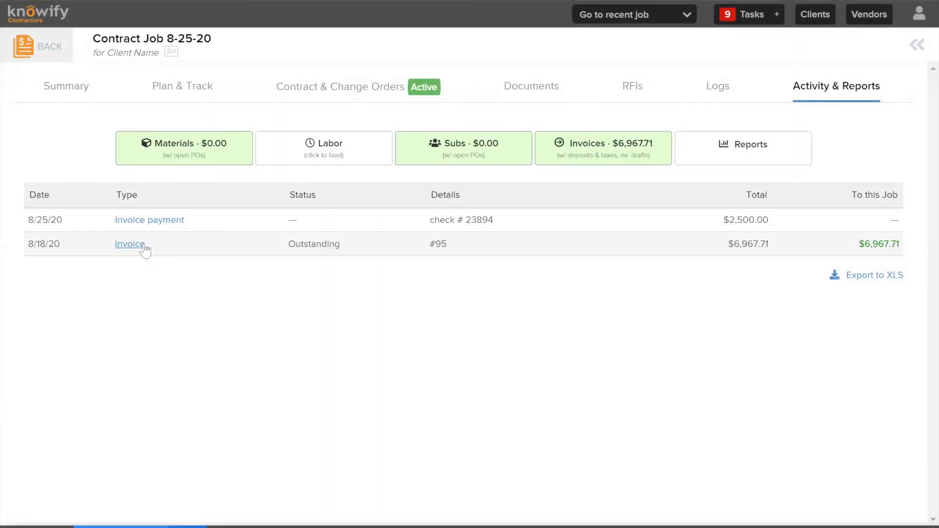
Open invoice #95 from the job's activity and review its line items, payments and activity log
click(144, 246)
scroll(352, 257, down, 2)
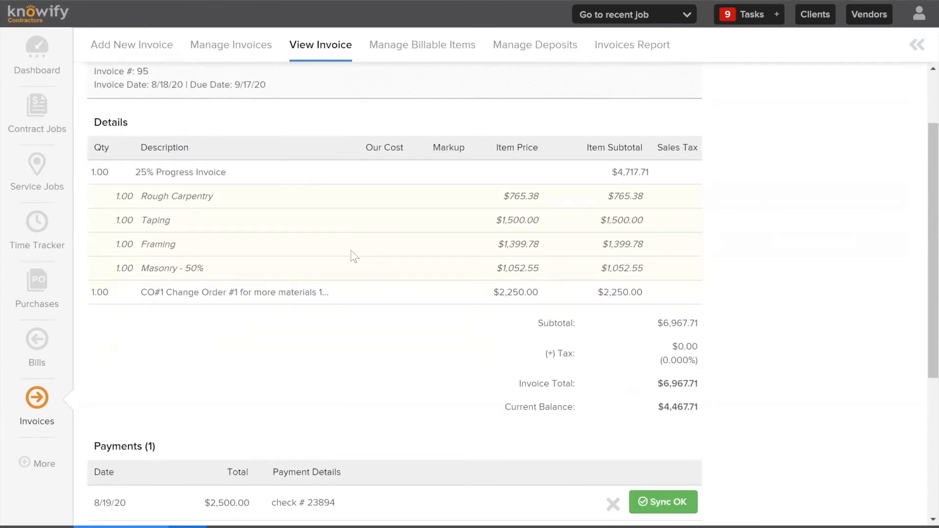
scroll(349, 251, down, 5)
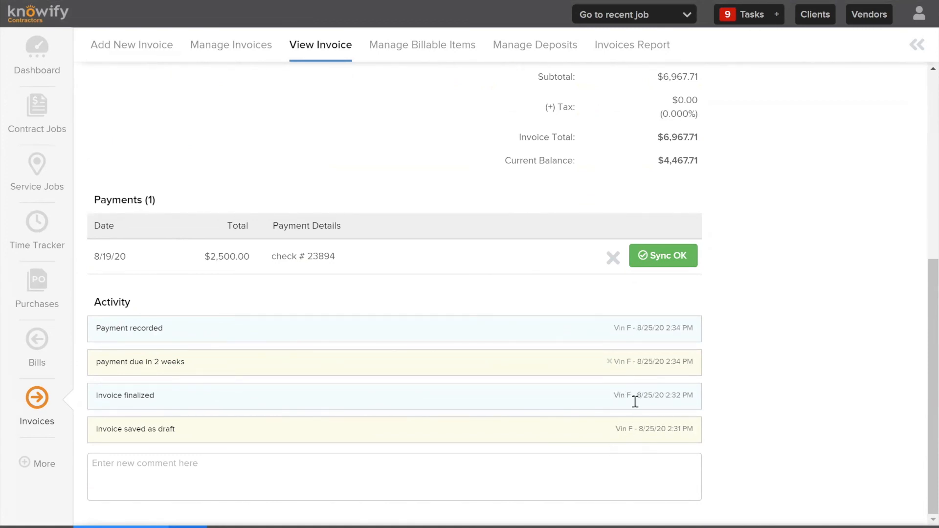
scroll(635, 402, up, 5)
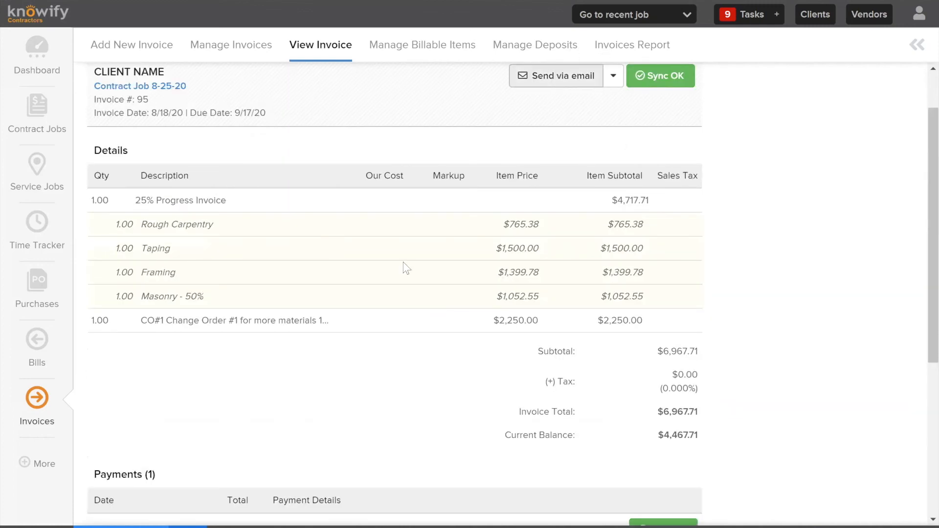
Email invoice #95 to the recipient's e-mail address with the default subject and message, and close the confirmation
click(557, 76)
triple_click(538, 96)
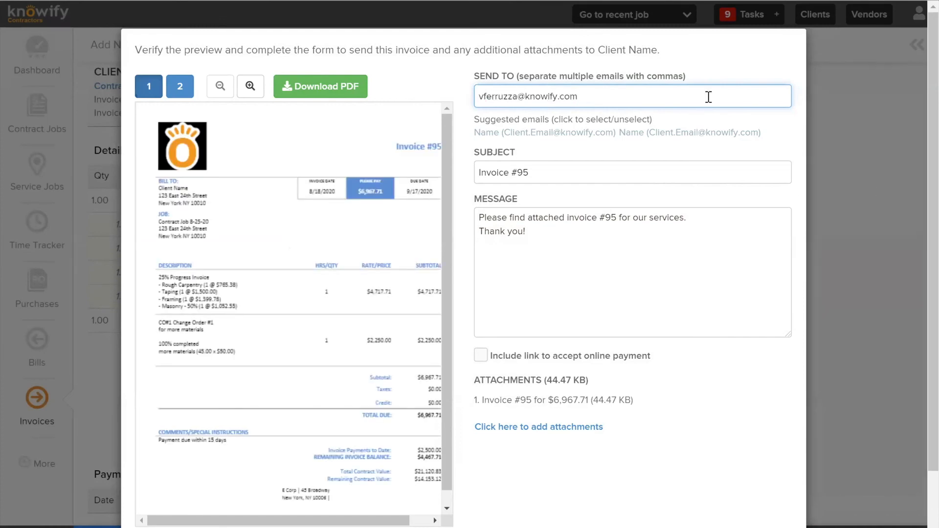
click(400, 49)
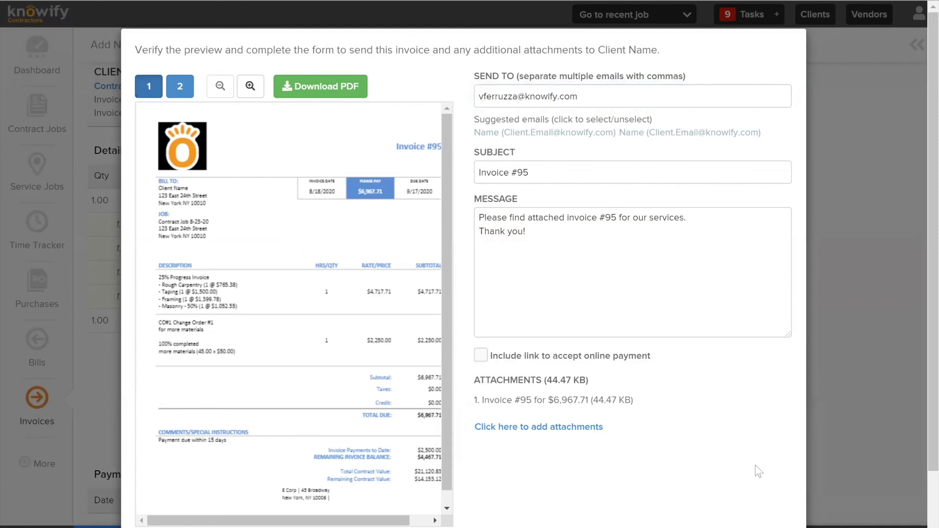
scroll(783, 450, down, 3)
click(685, 507)
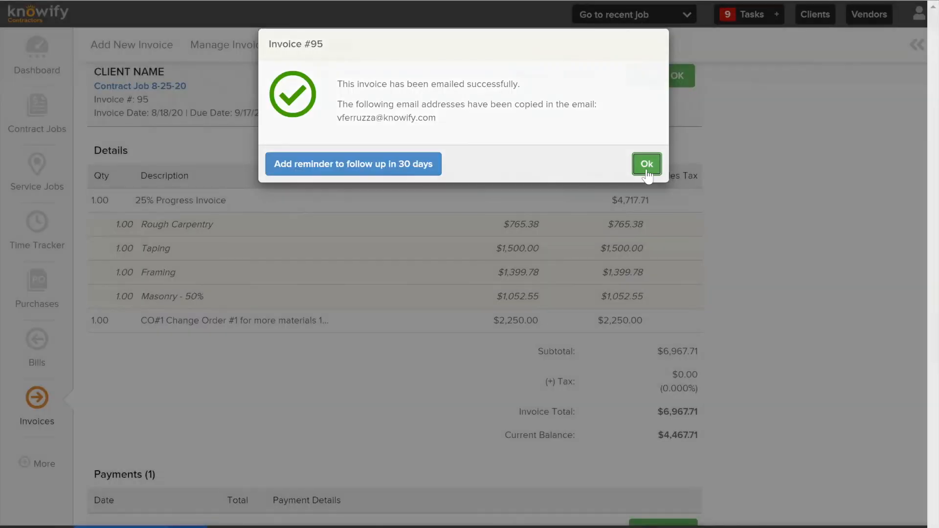
click(648, 166)
Refresh invoice #95 and examine the newest entry in its activity log, including who acted and when
scroll(533, 224, down, 5)
scroll(533, 225, down, 3)
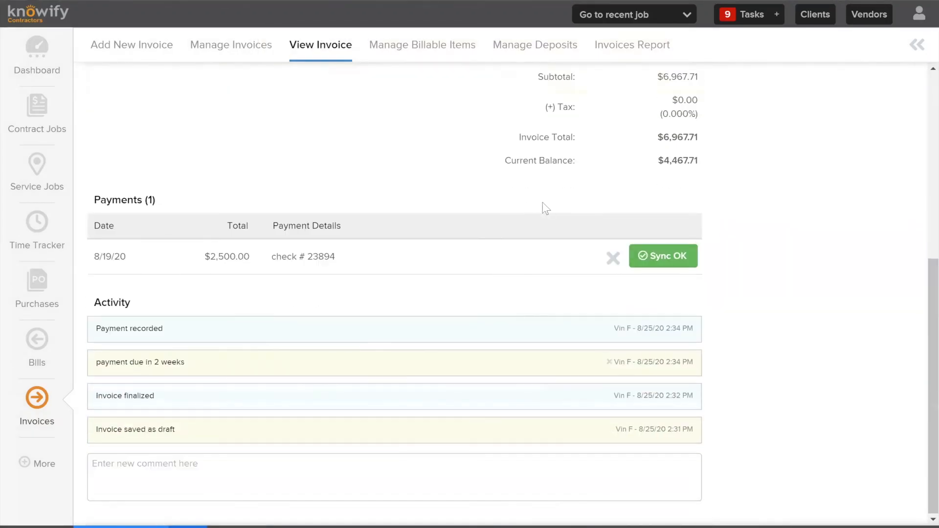
scroll(540, 265, up, 7)
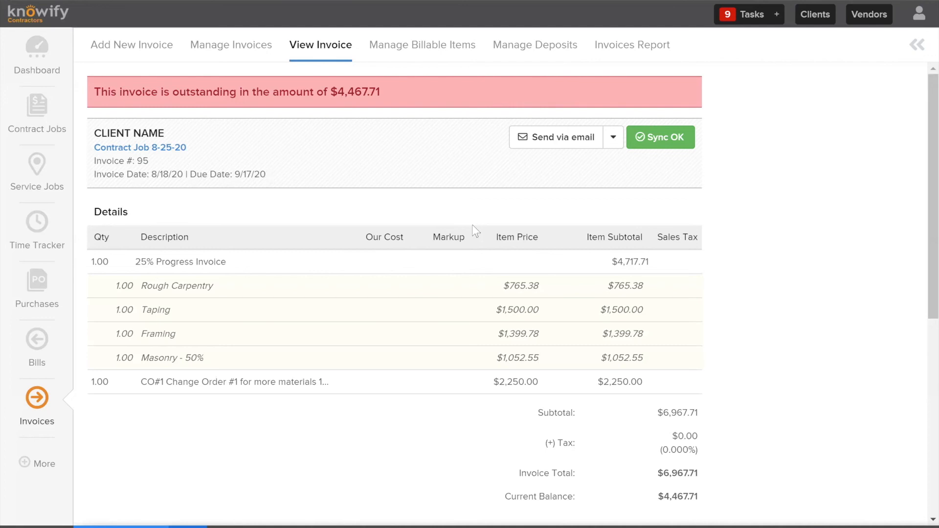
scroll(473, 226, down, 7)
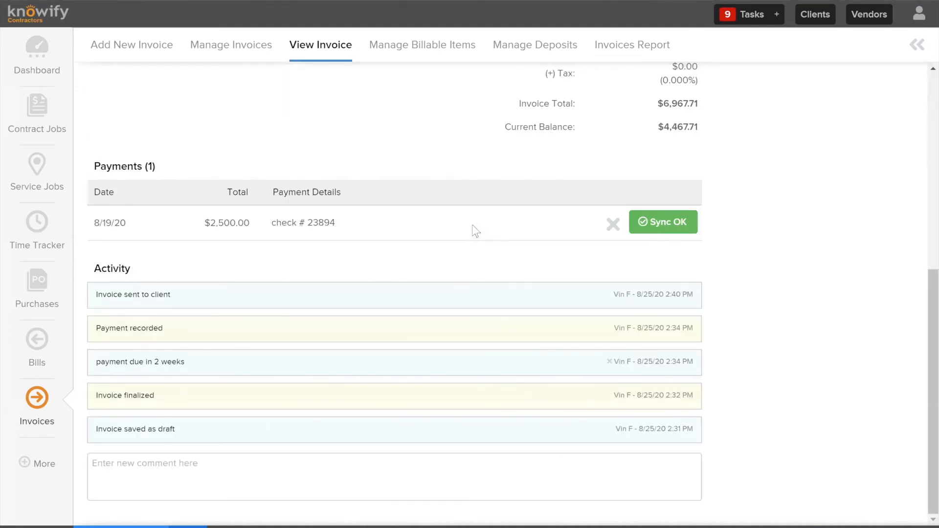
scroll(405, 275, up, 1)
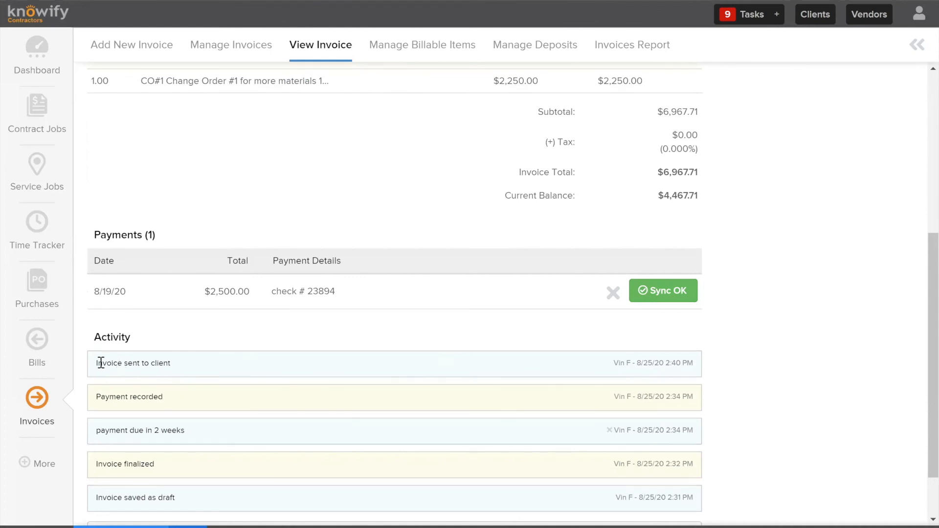
drag(607, 367, 677, 368)
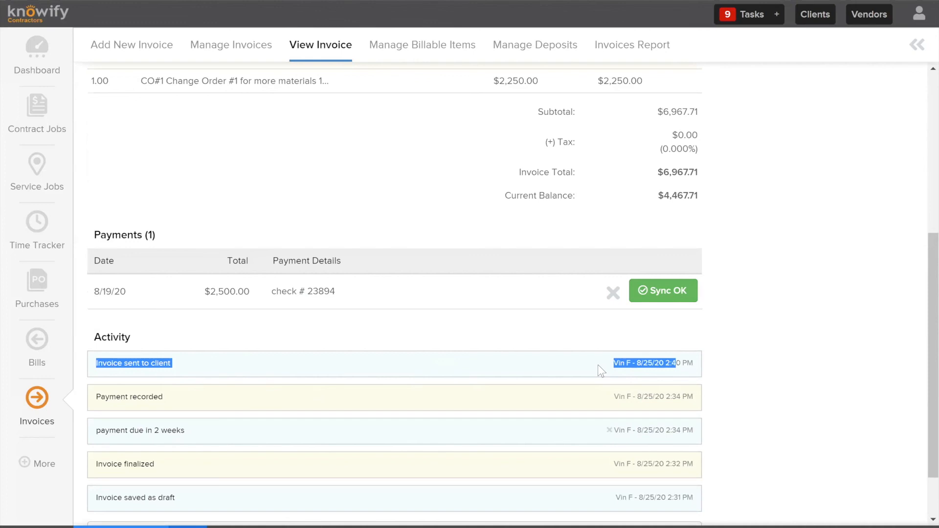
click(582, 368)
scroll(577, 368, up, 5)
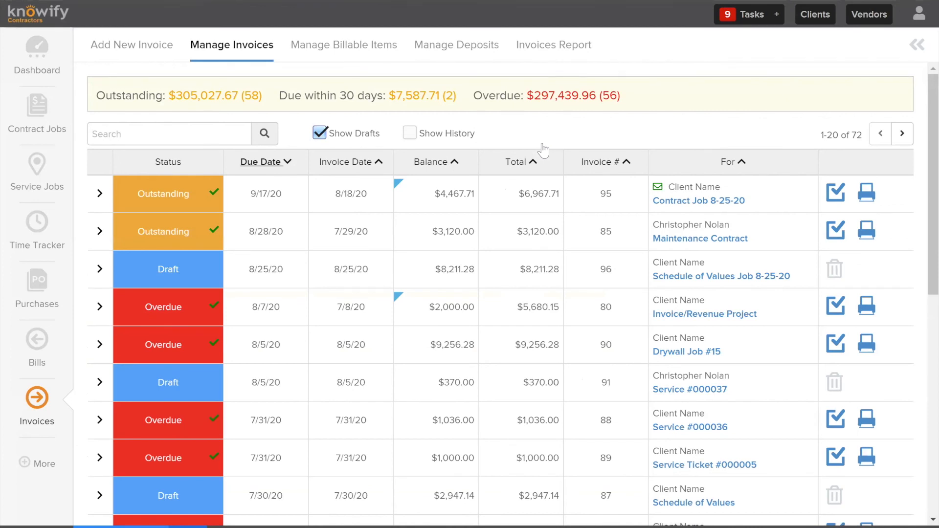
In the list of all invoices, check the e-mail status of the Contract Job 8-25-20 invoice and look over the other invoices
mouse_move(658, 189)
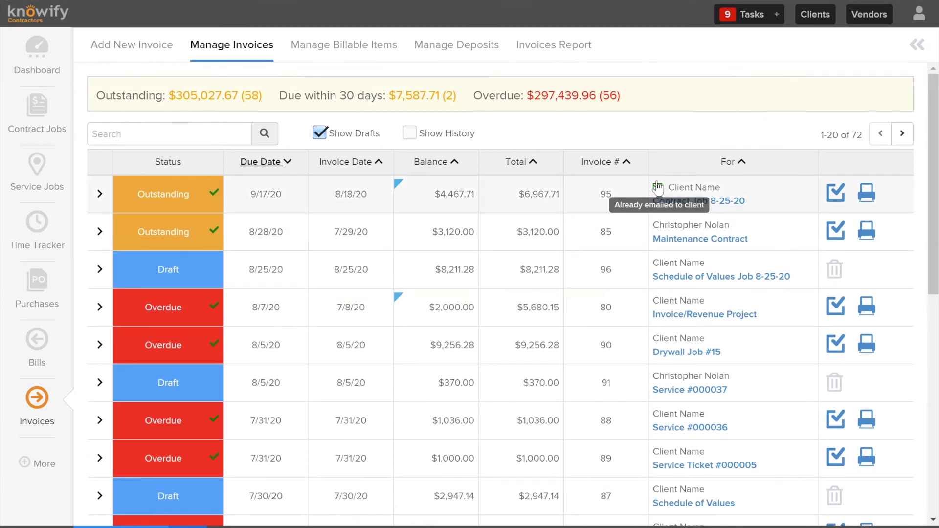
scroll(658, 194, down, 6)
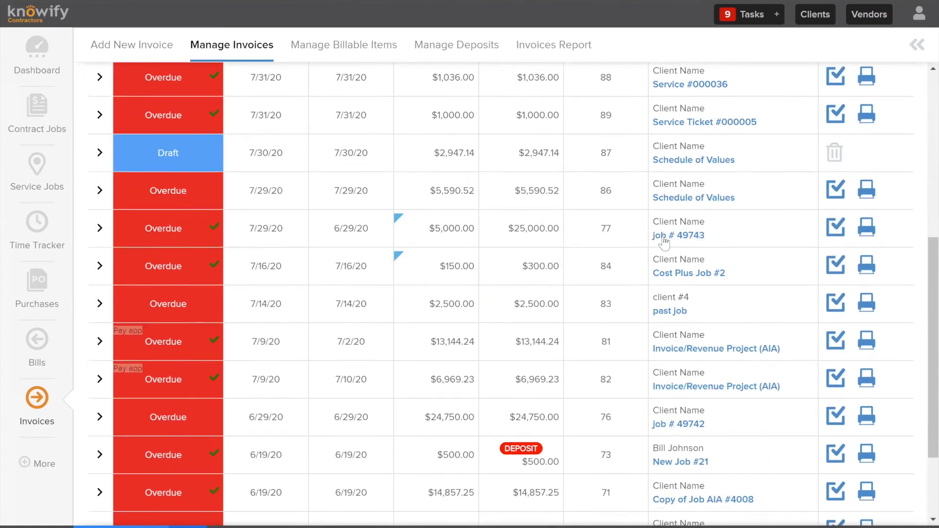
scroll(659, 192, up, 6)
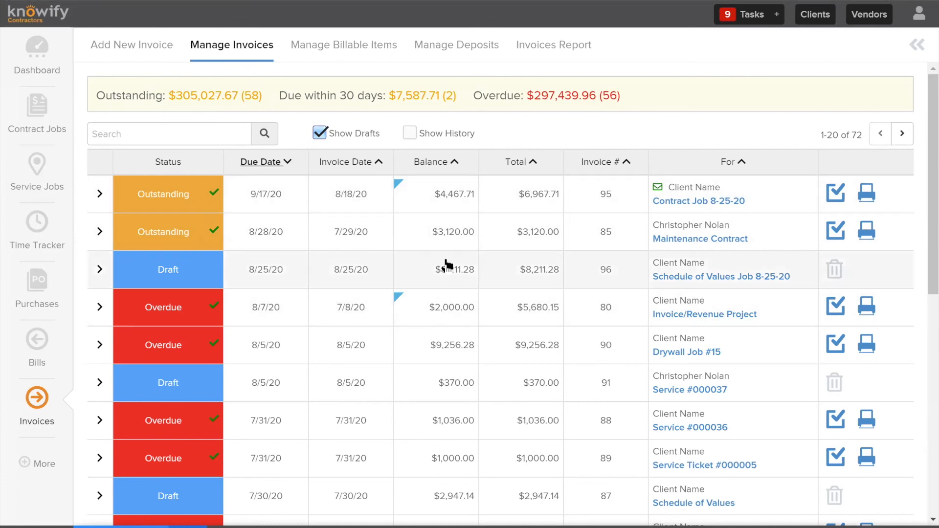
Include historical invoices in the invoice list and review the outstanding total and the listed invoices' statuses
click(410, 134)
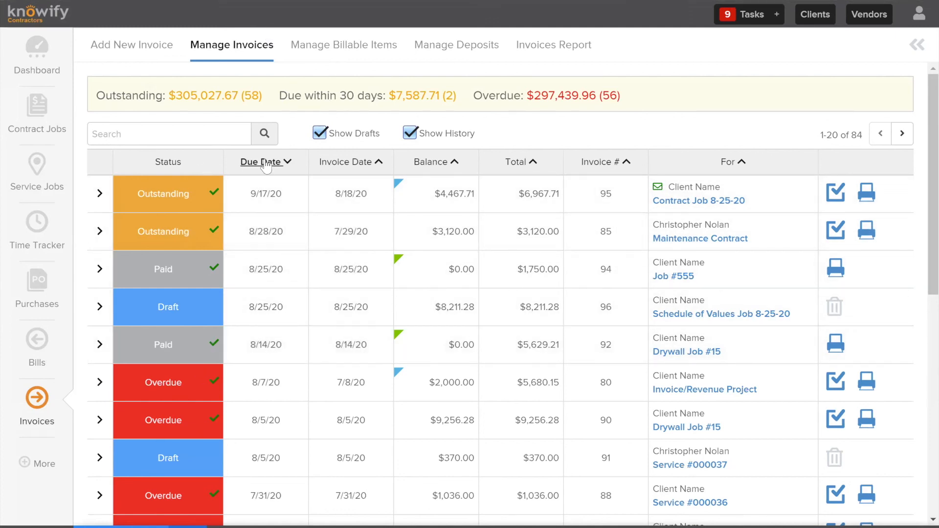
drag(98, 95, 292, 96)
click(256, 99)
triple_click(257, 98)
click(512, 117)
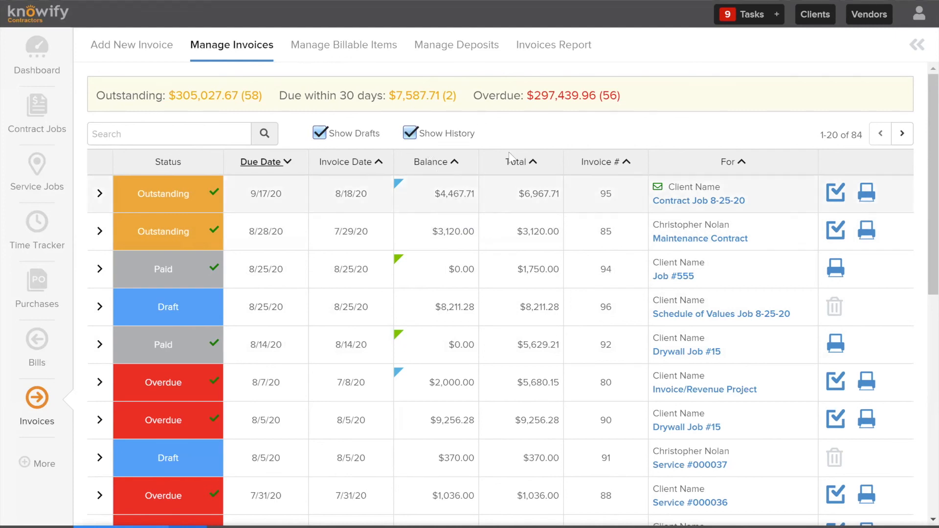
scroll(240, 298, down, 3)
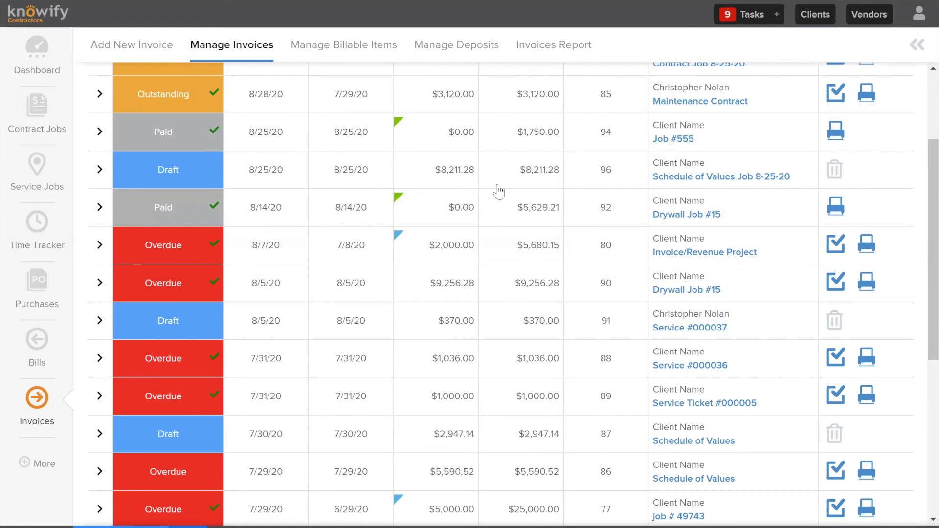
scroll(234, 185, up, 3)
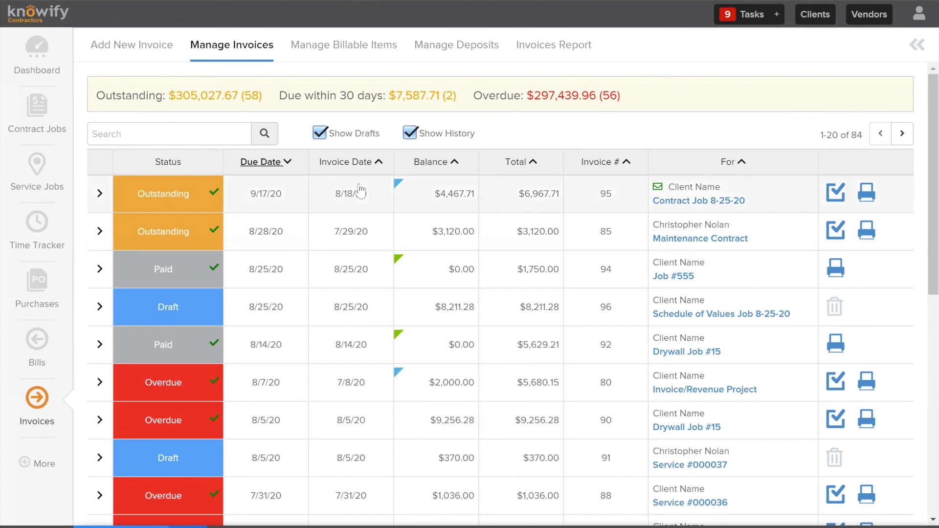
Open overdue pay app invoice #81, go to its Invoice/Revenue Project (AIA) contract, and review the schedule of values
scroll(269, 203, down, 8)
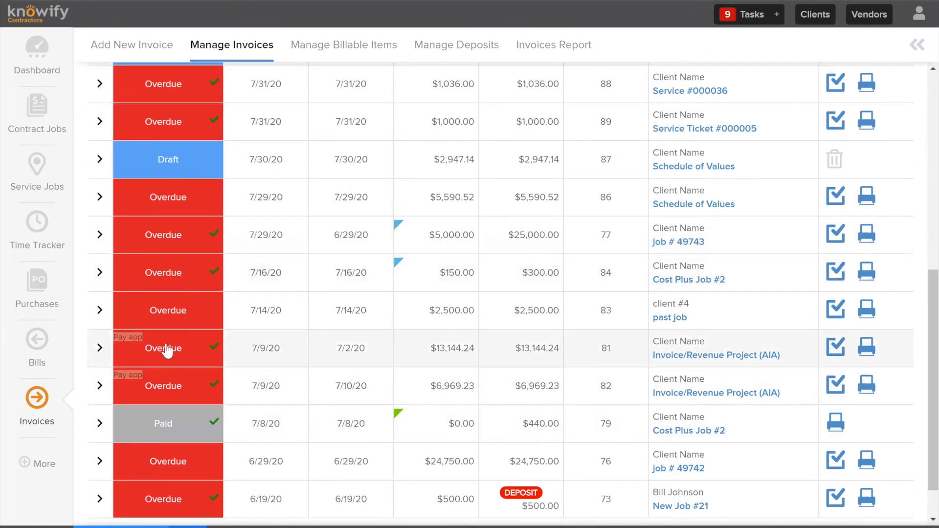
click(166, 351)
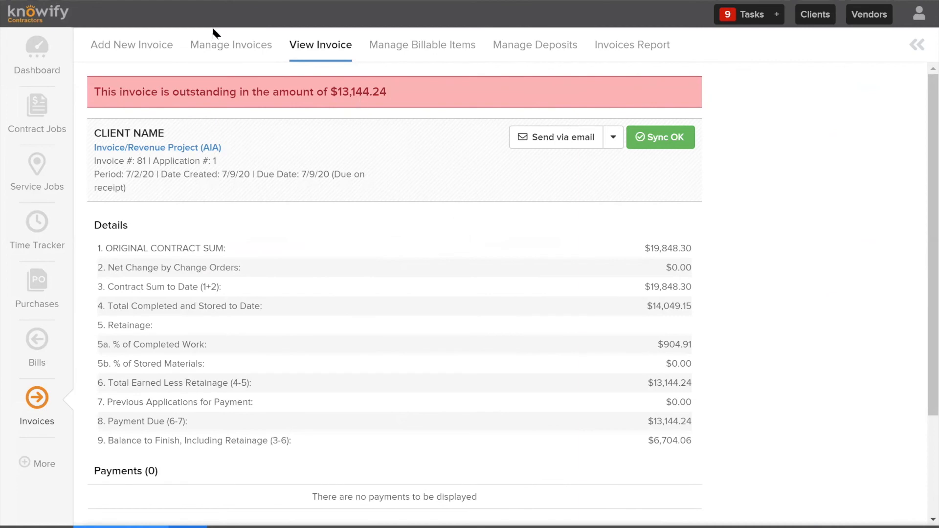
click(216, 148)
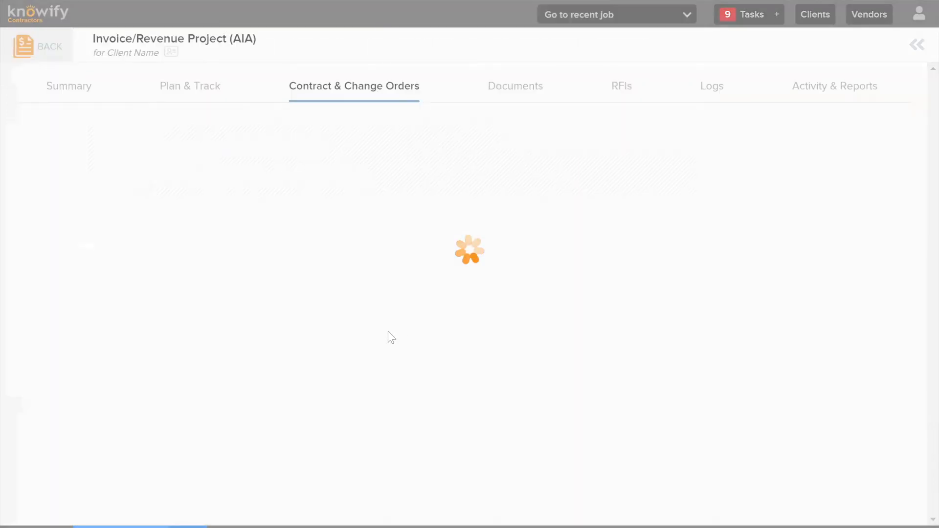
scroll(332, 303, down, 4)
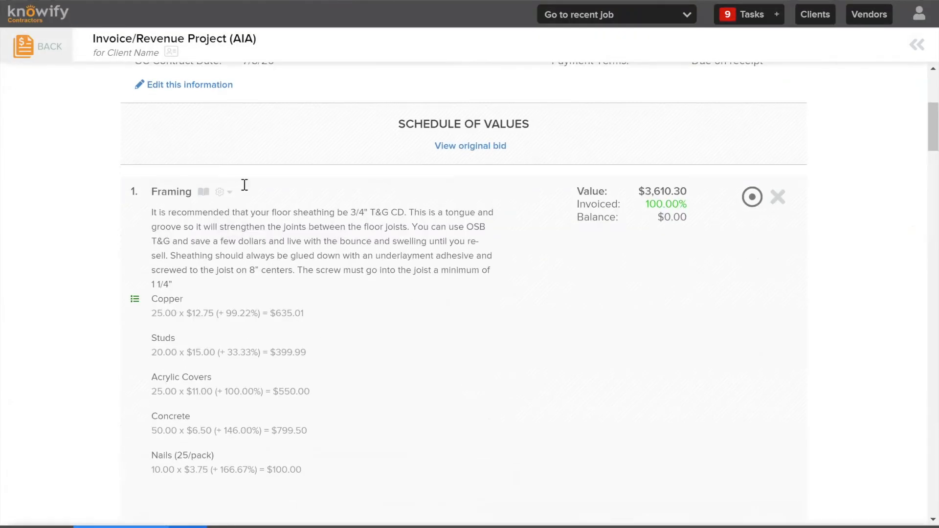
Review the AIA contract's schedule of values and its editable contract information, leaving the details without saving changes
scroll(311, 235, down, 2)
scroll(272, 237, down, 5)
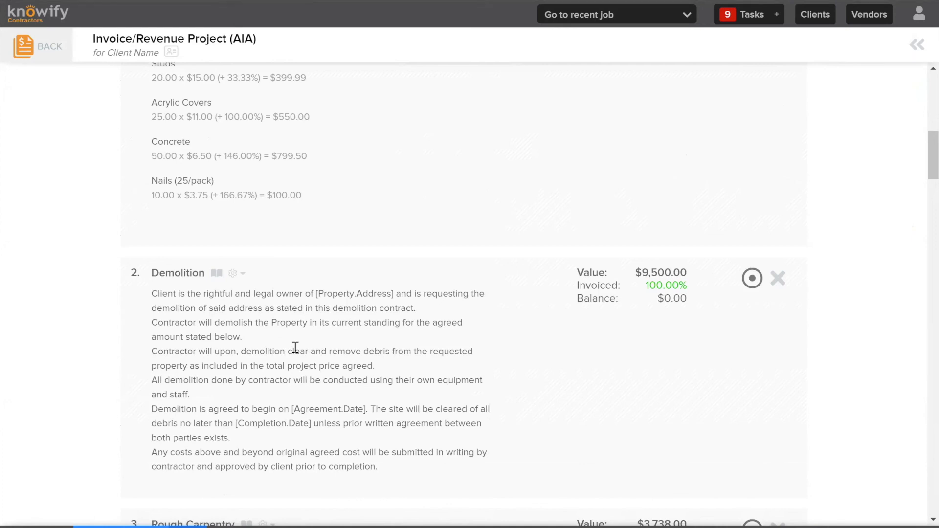
scroll(295, 342, up, 10)
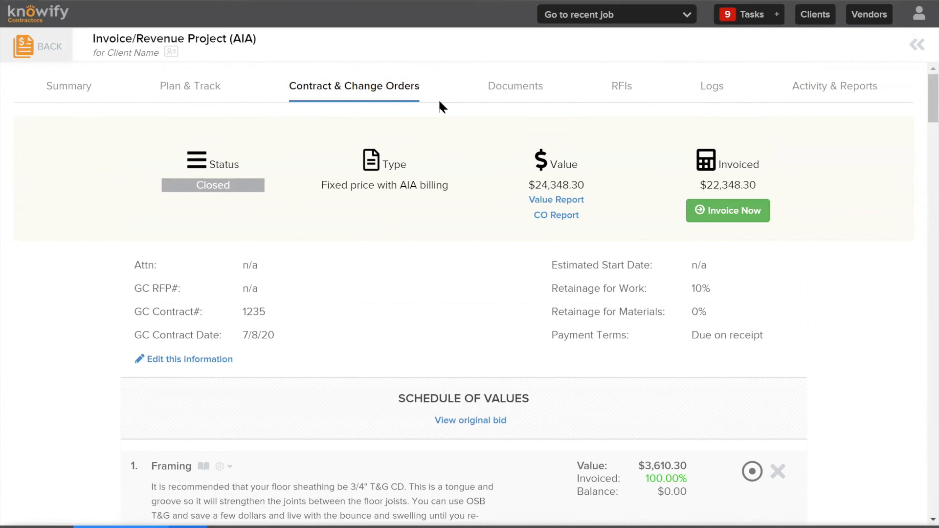
click(189, 359)
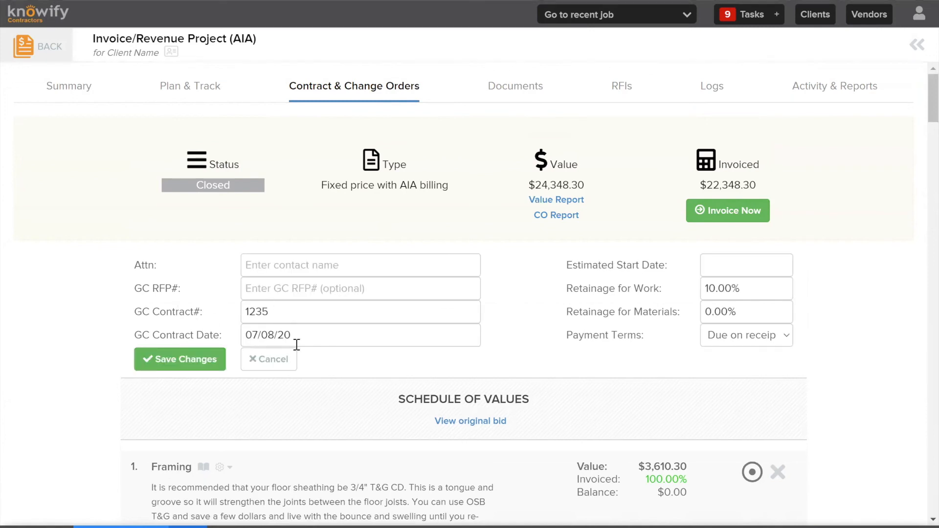
click(272, 365)
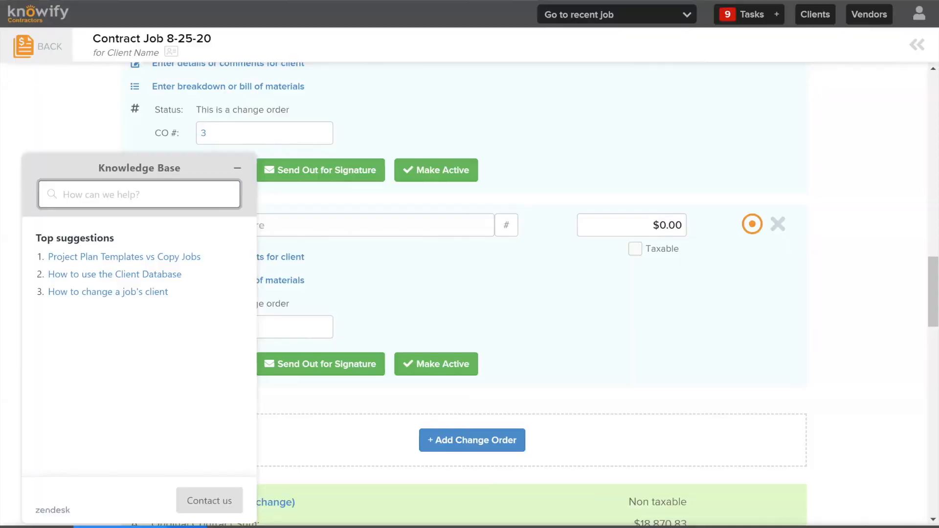
Search the Knowledge Base for "edit an invoice"
click(97, 195)
click(159, 191)
text(edit an invoice)
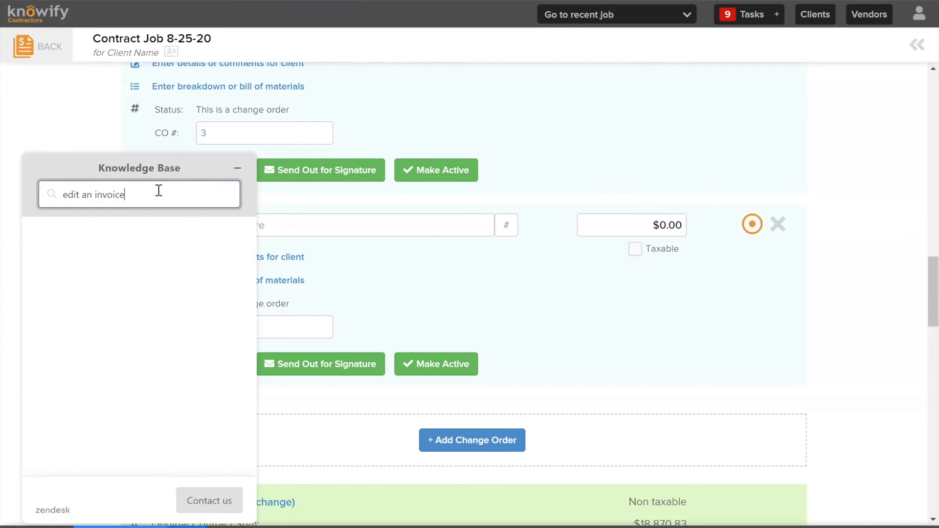
key(Return)
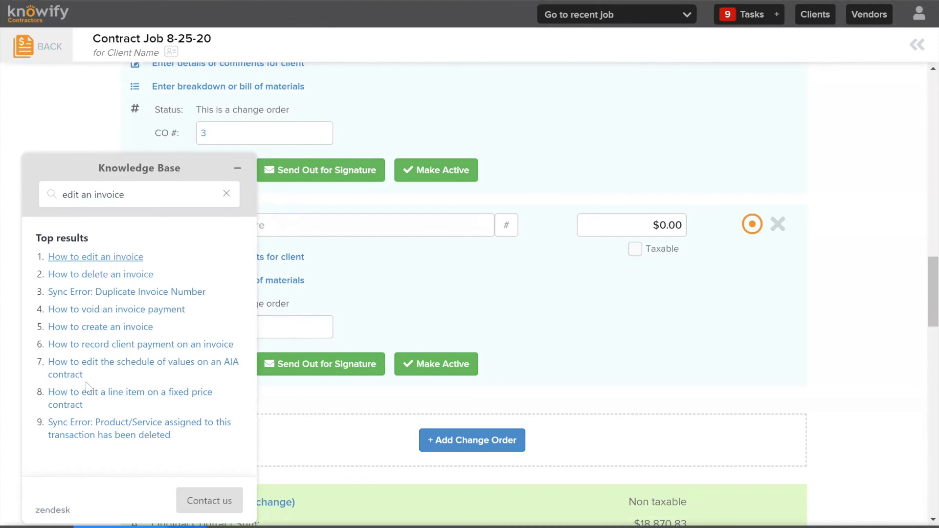
Read through the help article "How to edit an invoice" and leave it
click(120, 257)
scroll(143, 266, down, 15)
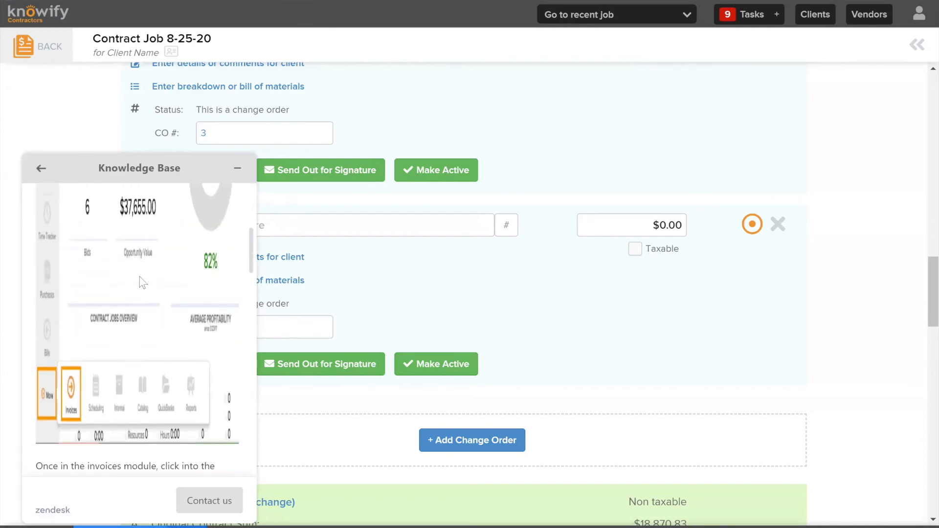
scroll(164, 293, down, 5)
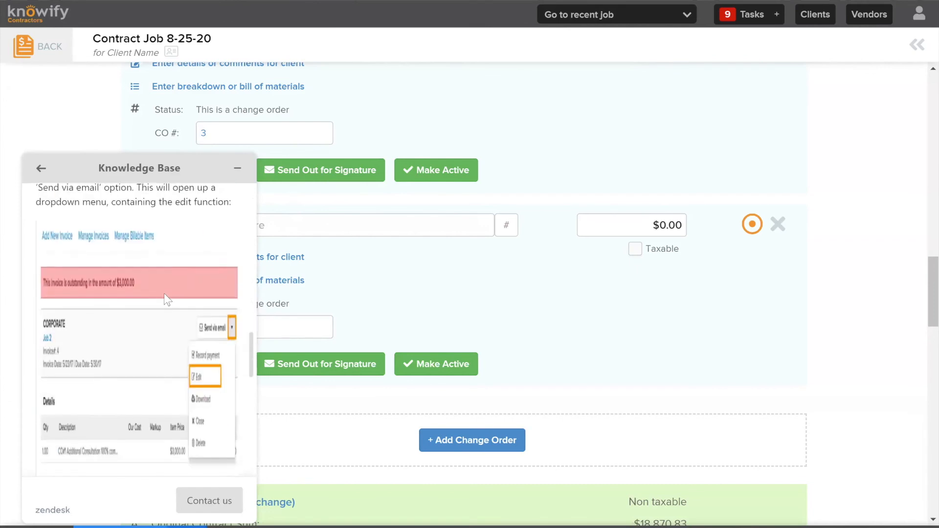
scroll(108, 272, up, 3)
scroll(152, 306, down, 6)
scroll(152, 306, down, 10)
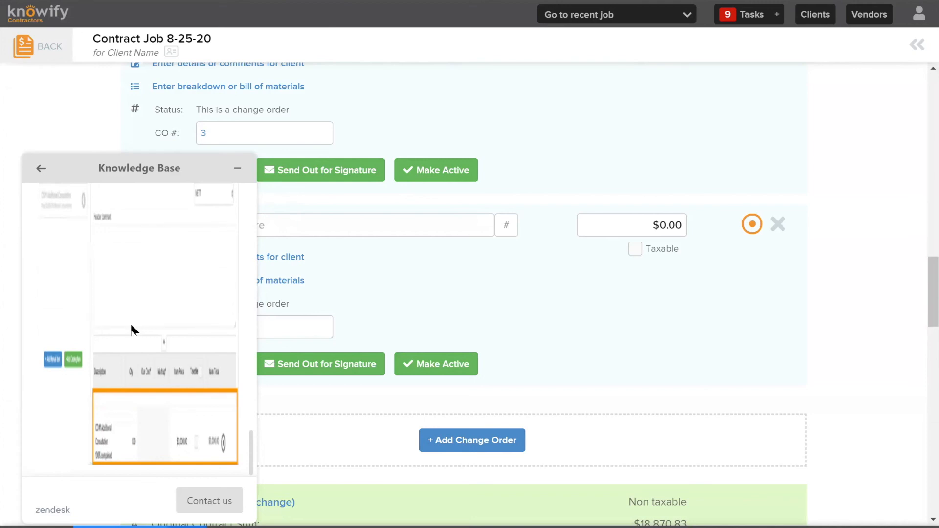
click(40, 169)
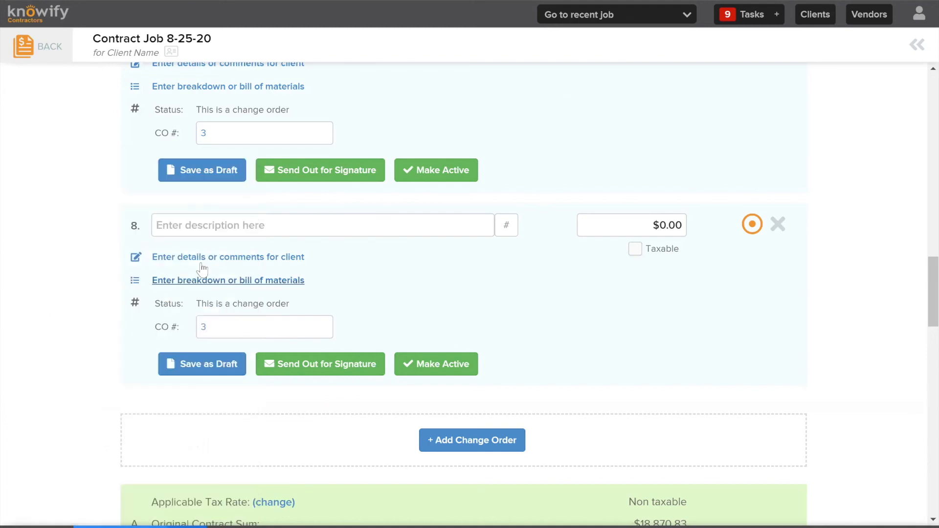
Start a materials breakdown on change order line 8 and add the catalog items Copper and Studs
click(272, 282)
click(259, 333)
text(copper)
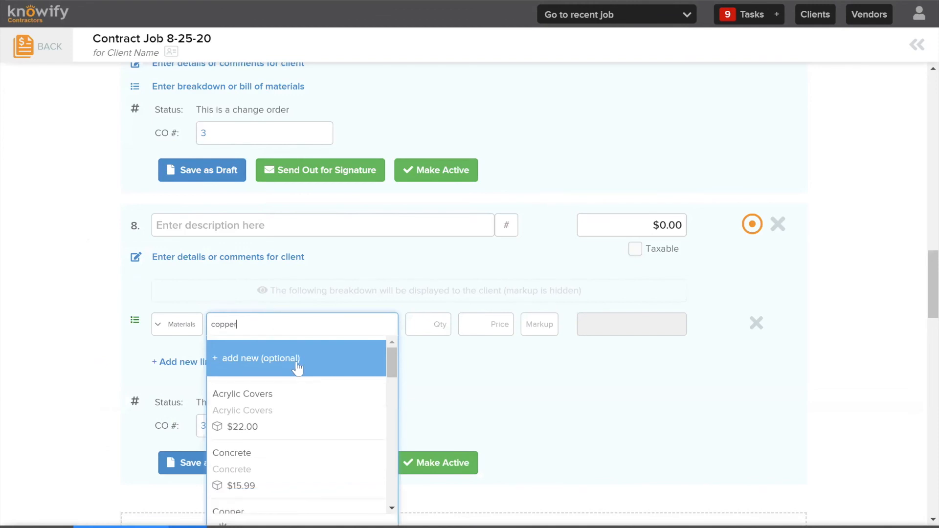
click(296, 365)
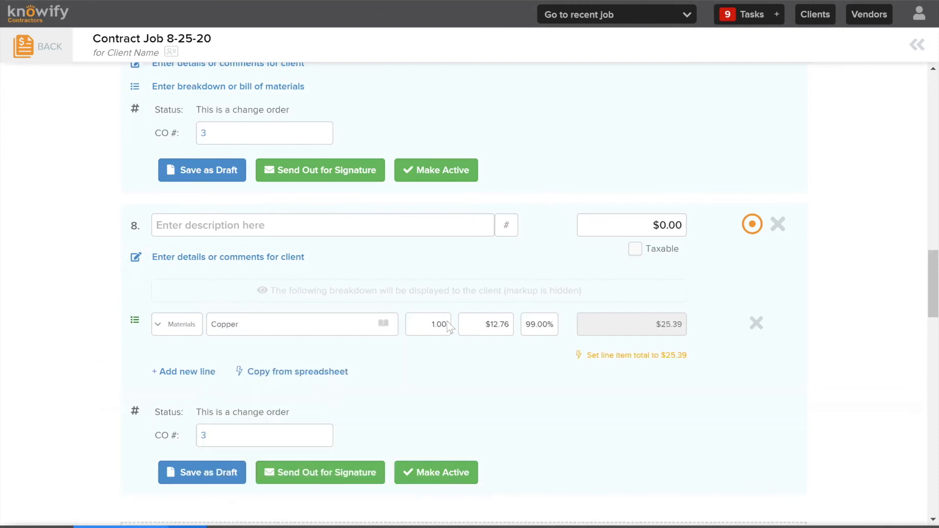
click(190, 372)
click(255, 325)
text(studs)
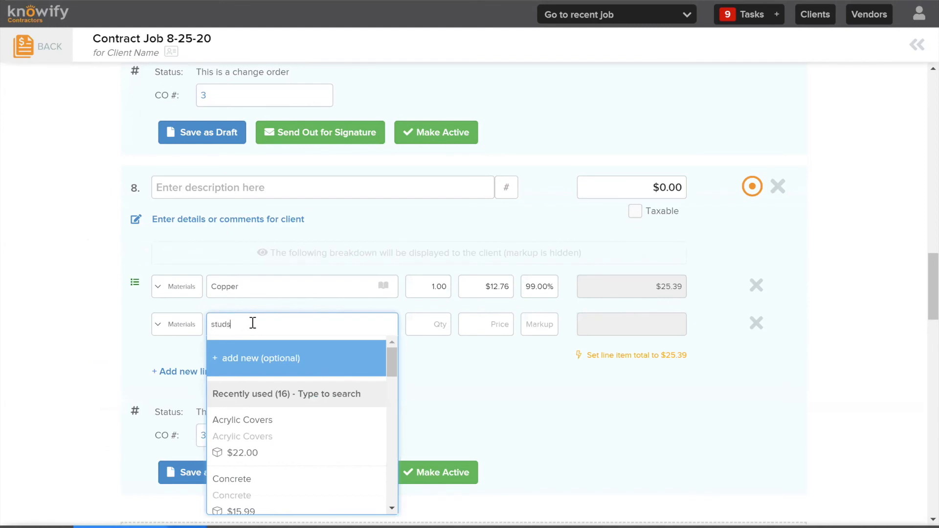
click(286, 415)
Set the breakdown quantities on line 8 to 15 for Studs and 25 for Copper
click(433, 323)
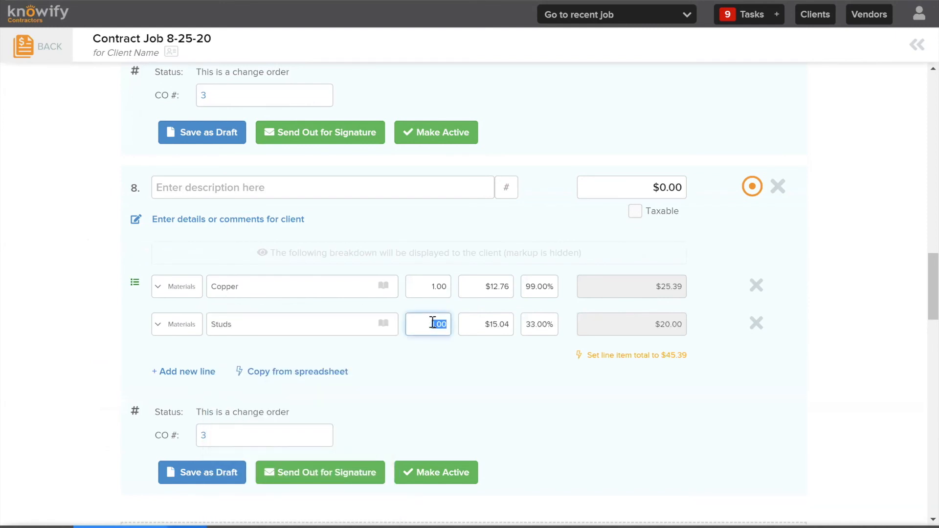
text(15)
click(433, 286)
text(25)
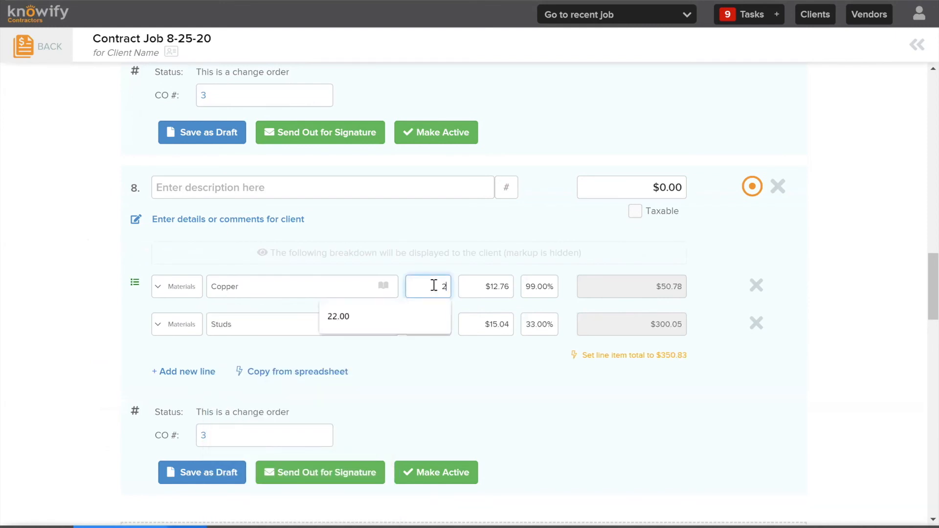
click(453, 223)
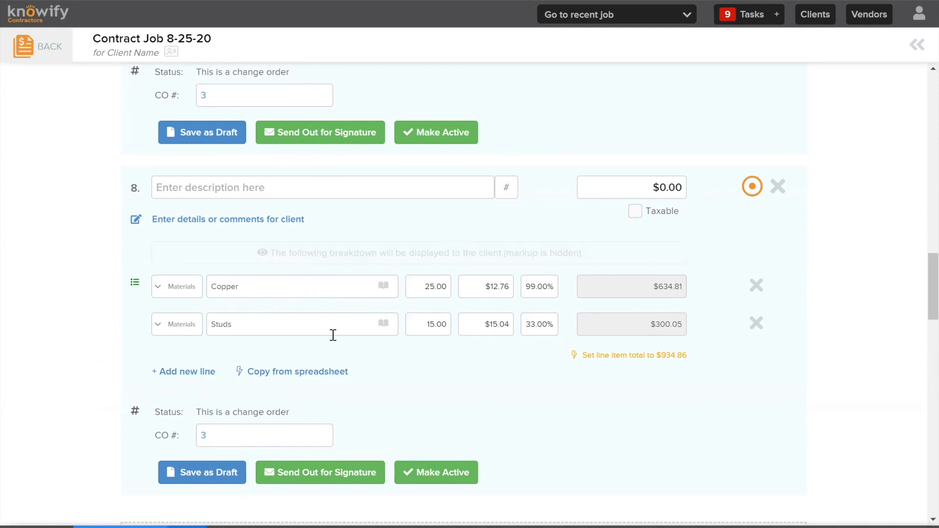
Look over the Contract Job 8-25-20 contract, examining its line items, approved and draft change orders, contract totals and terms
middle_click(492, 374)
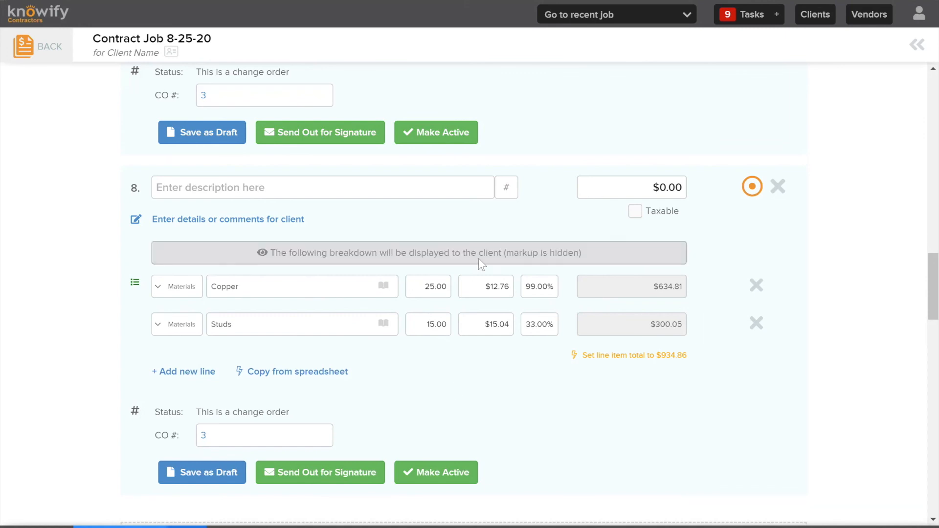
scroll(428, 392, down, 4)
scroll(427, 388, down, 20)
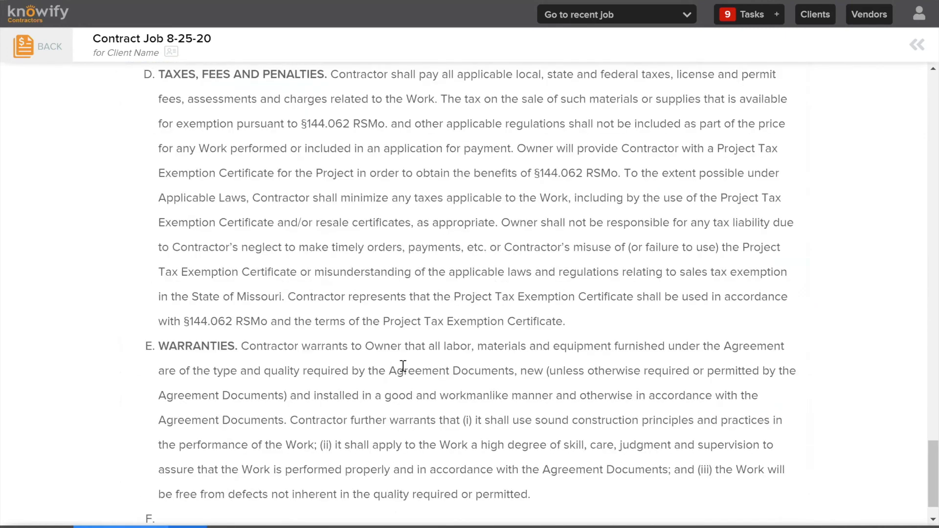
scroll(371, 375, up, 20)
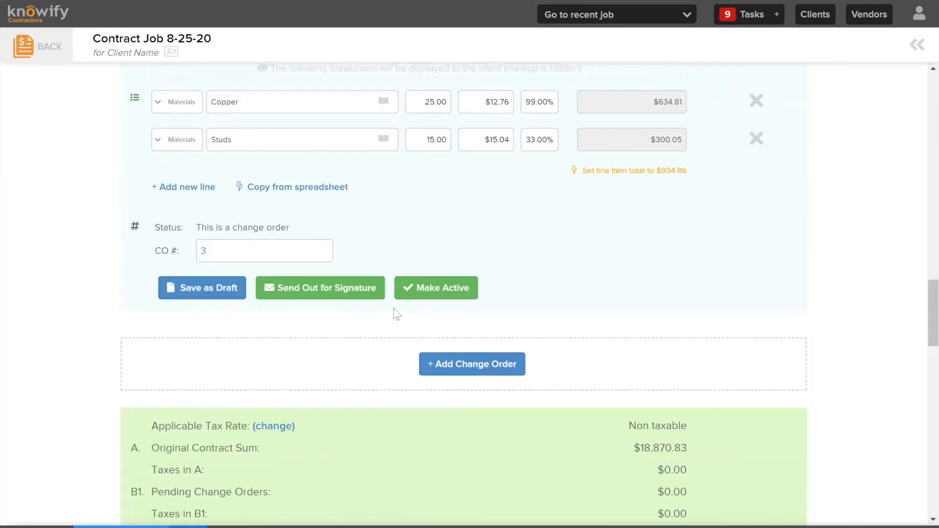
scroll(428, 360, up, 8)
scroll(411, 383, down, 8)
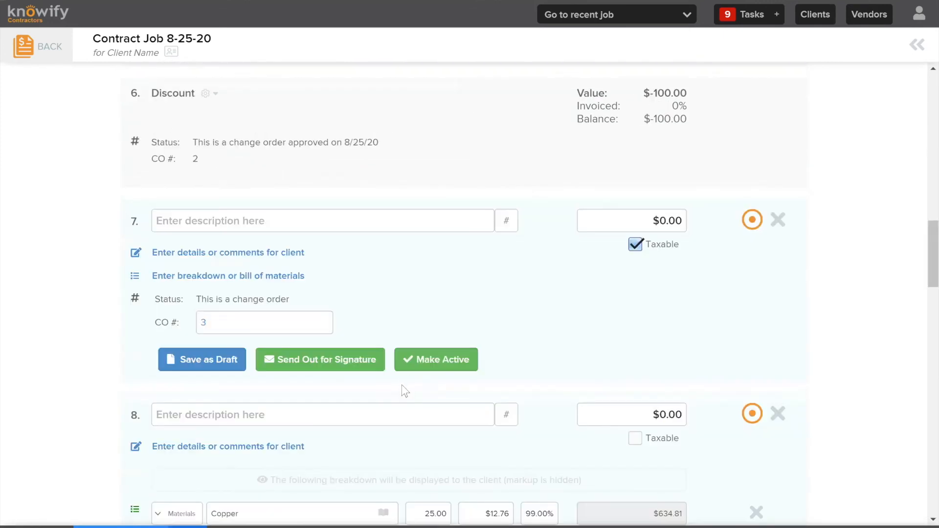
scroll(430, 372, up, 1)
scroll(440, 338, up, 15)
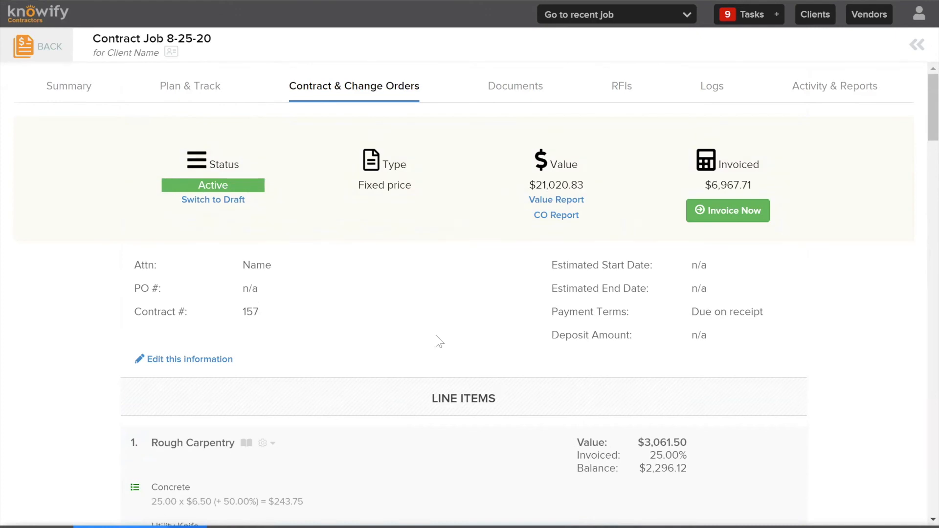
scroll(435, 335, down, 16)
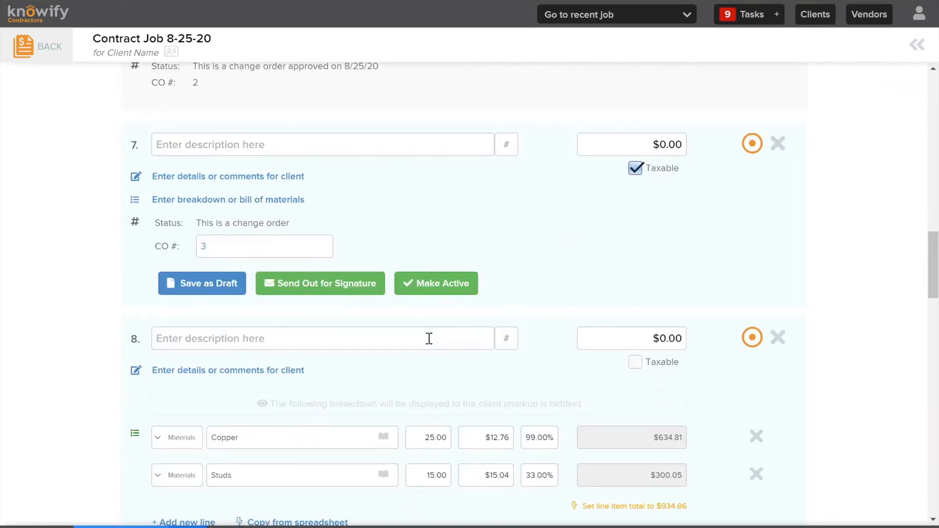
scroll(427, 343, down, 4)
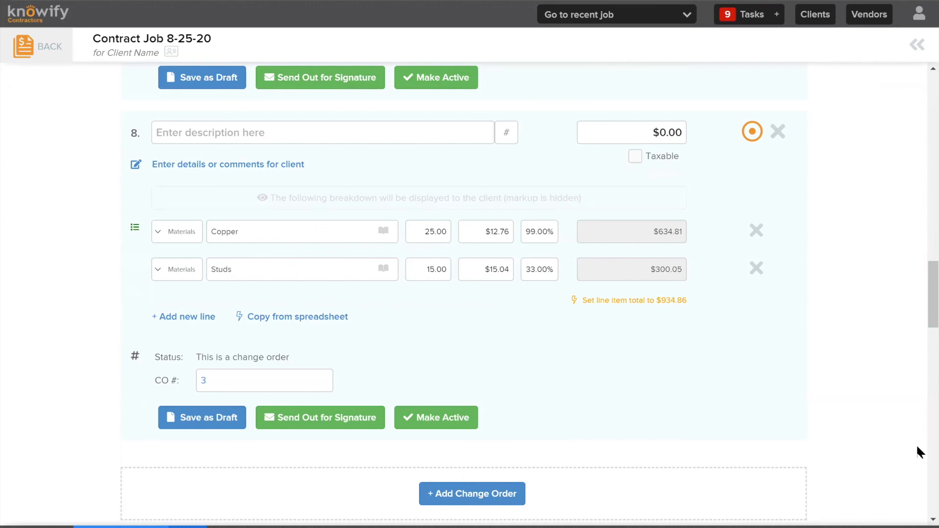
scroll(65, 142, up, 20)
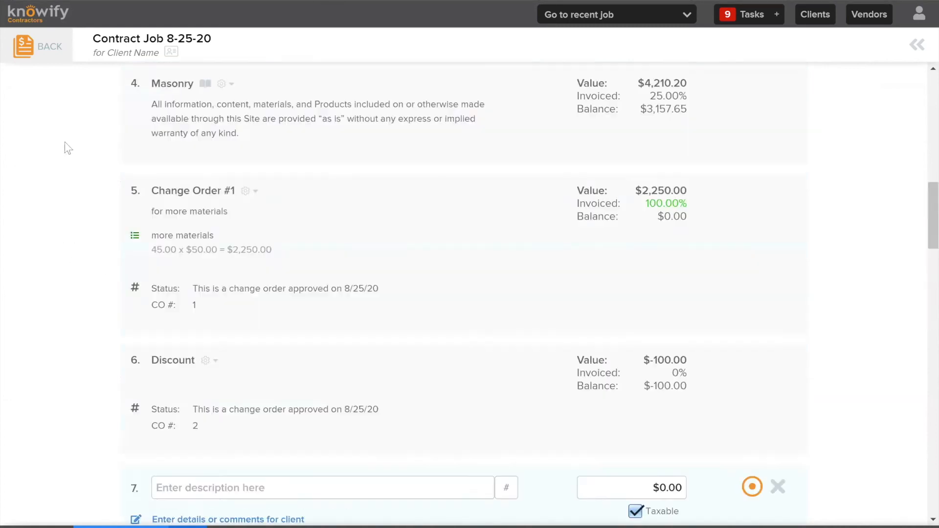
scroll(276, 143, down, 4)
scroll(277, 142, up, 4)
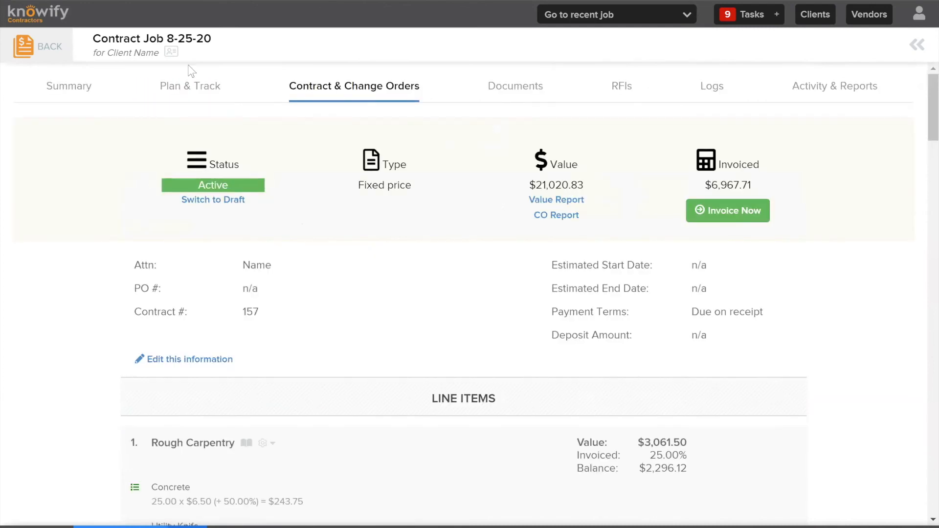
Leave the contract without saving and review the job's Plan & Track budget and Rough Carpentry phase
click(204, 88)
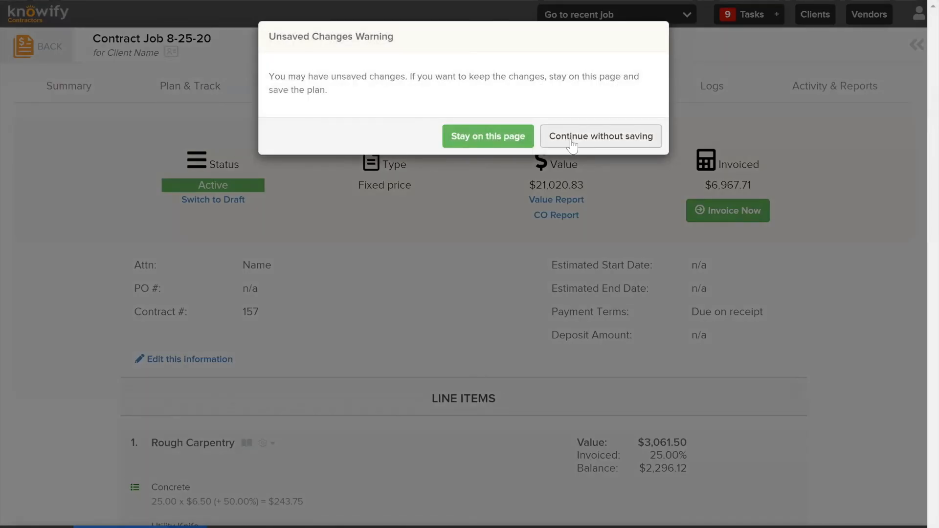
key(Return)
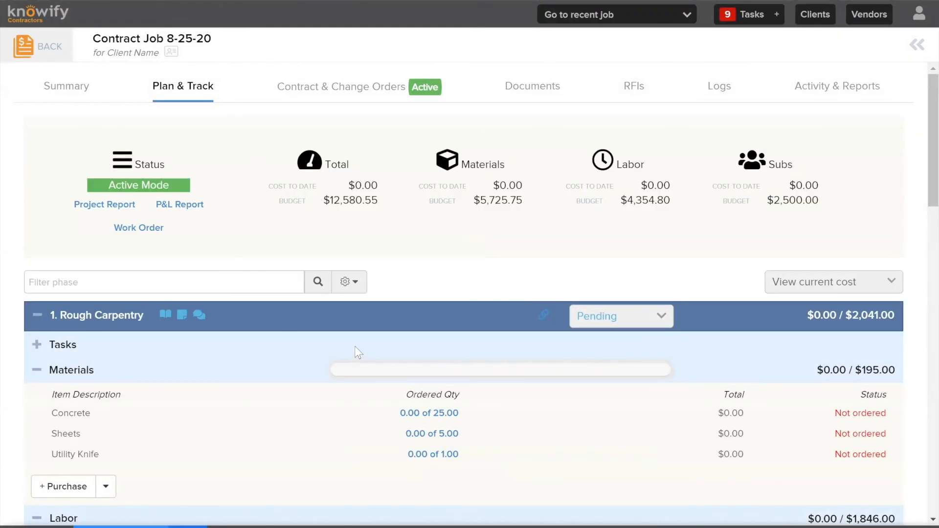
scroll(355, 348, down, 2)
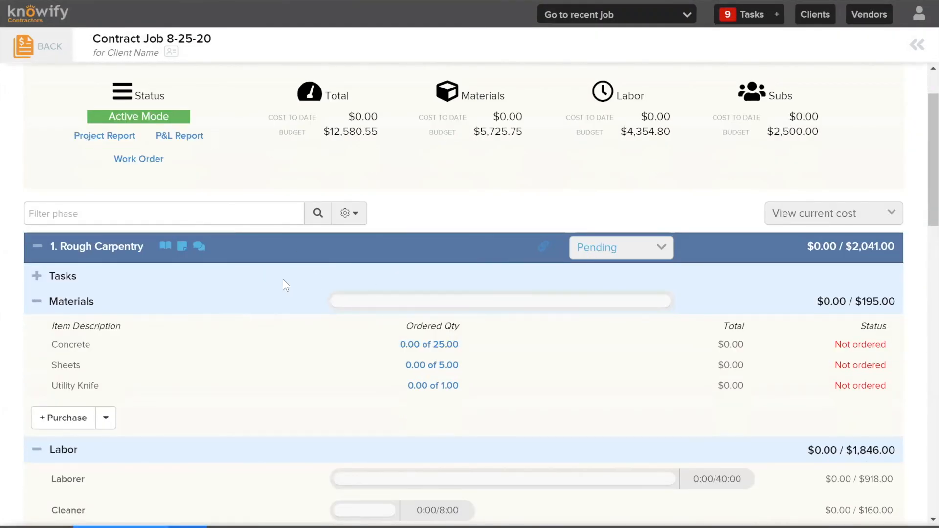
scroll(285, 282, up, 2)
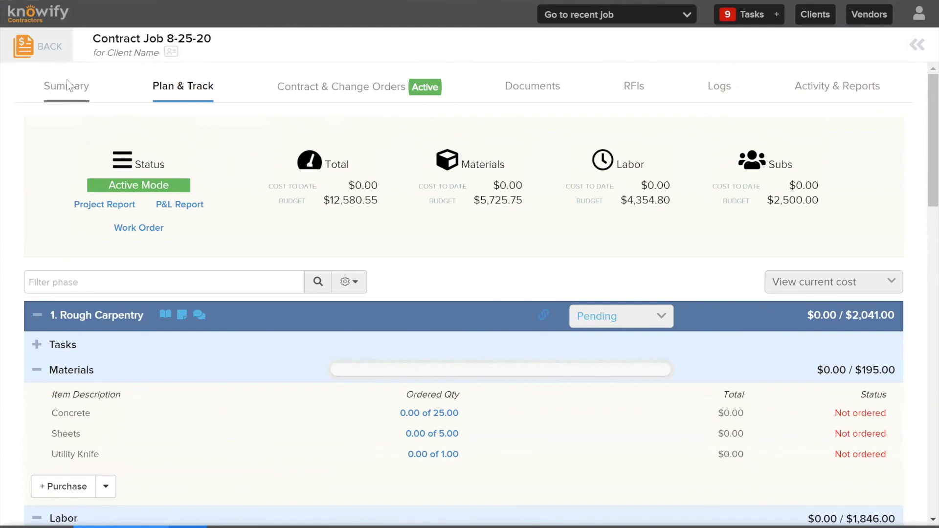
Review the job's Summary details and analytics, and start a copy of Contract Job 8-25-20
click(82, 93)
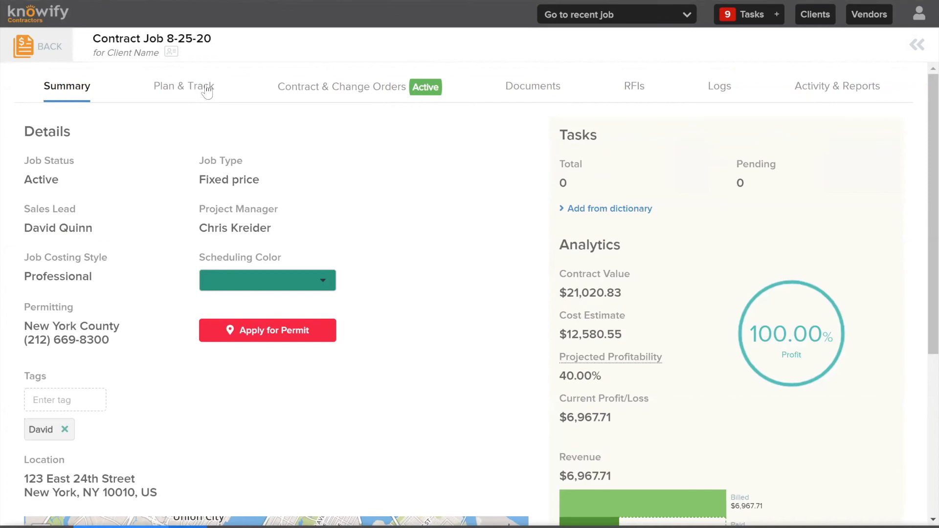
scroll(323, 203, down, 5)
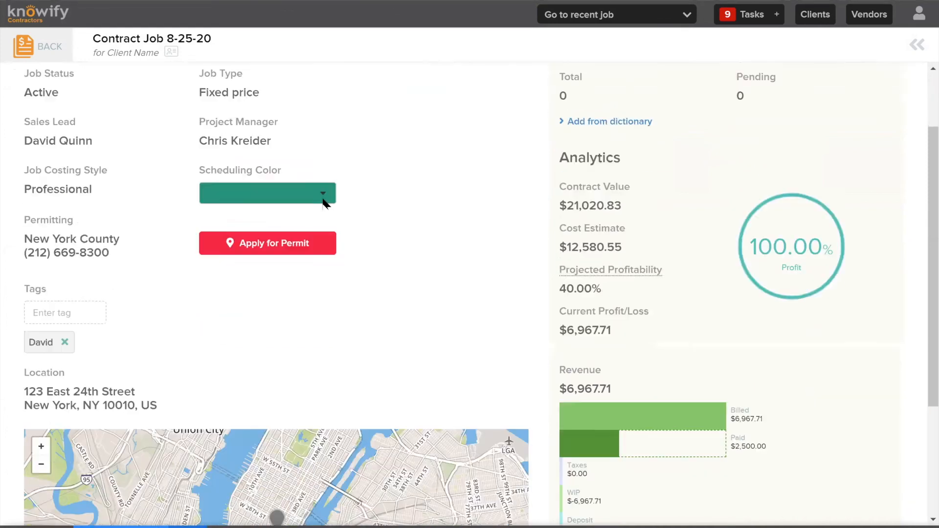
scroll(206, 186, up, 5)
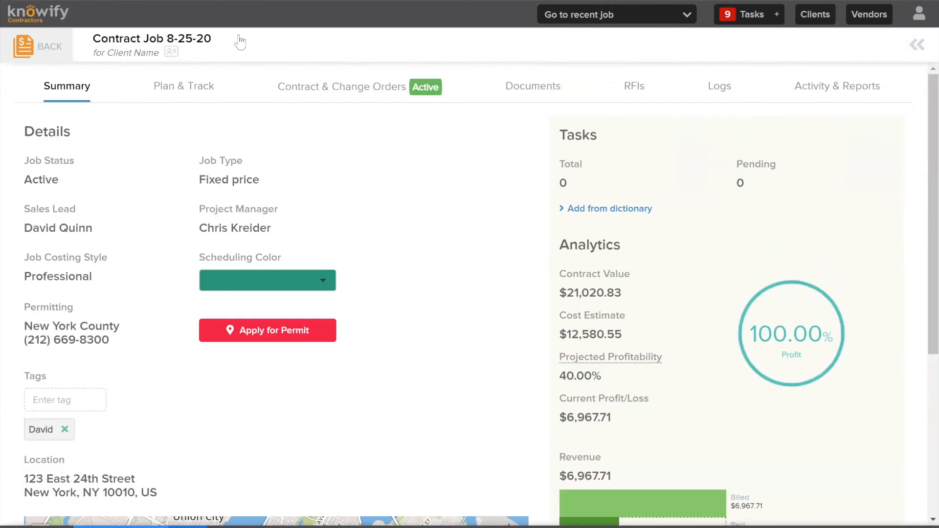
scroll(133, 386, down, 5)
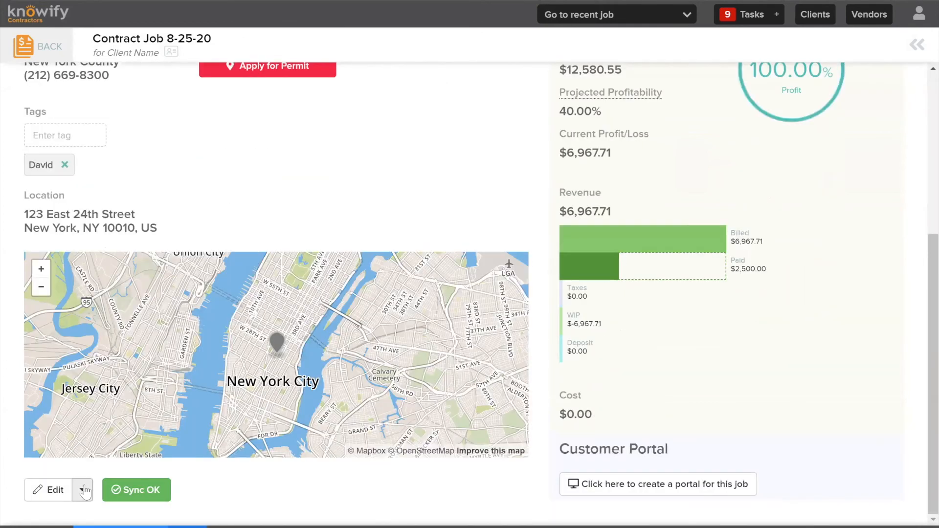
click(83, 490)
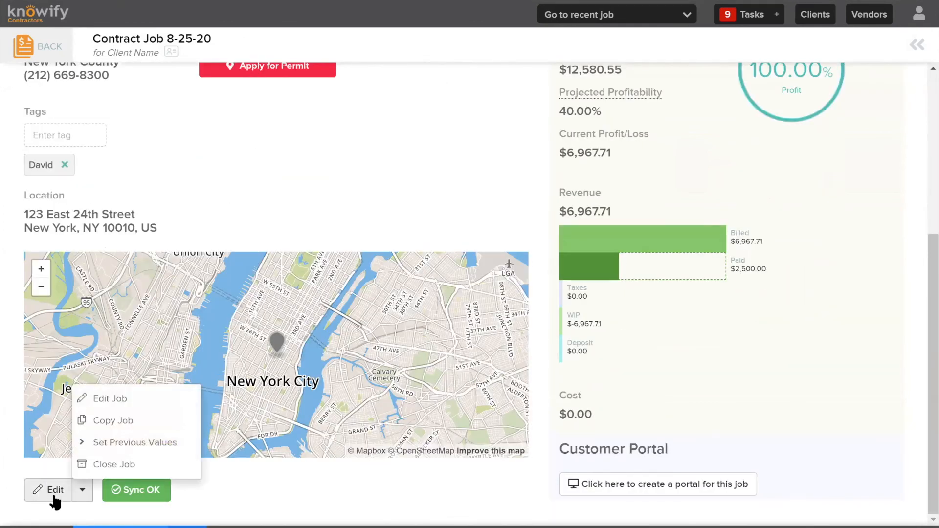
click(122, 422)
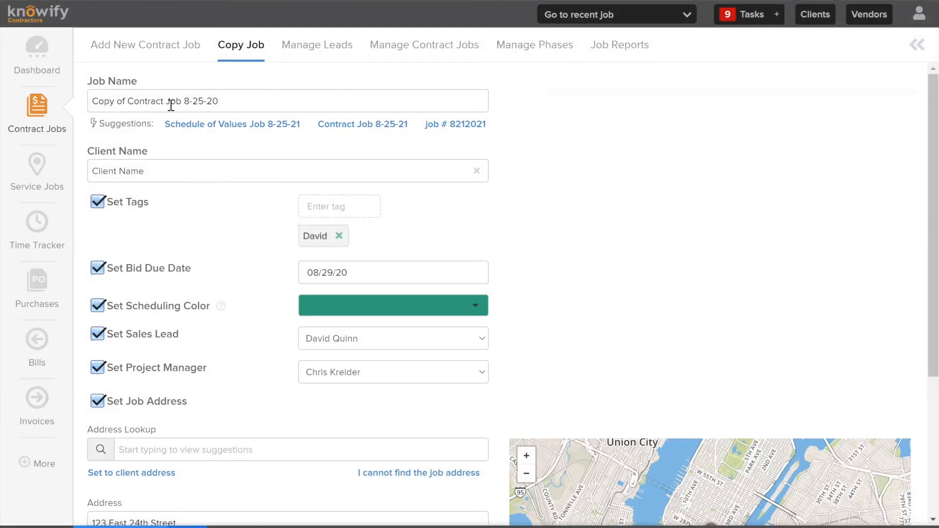
Shorten the duplicate's name to "Copy of Contract Job" and create the job copy
click(217, 94)
drag(217, 95, 188, 95)
key(BackSpace)
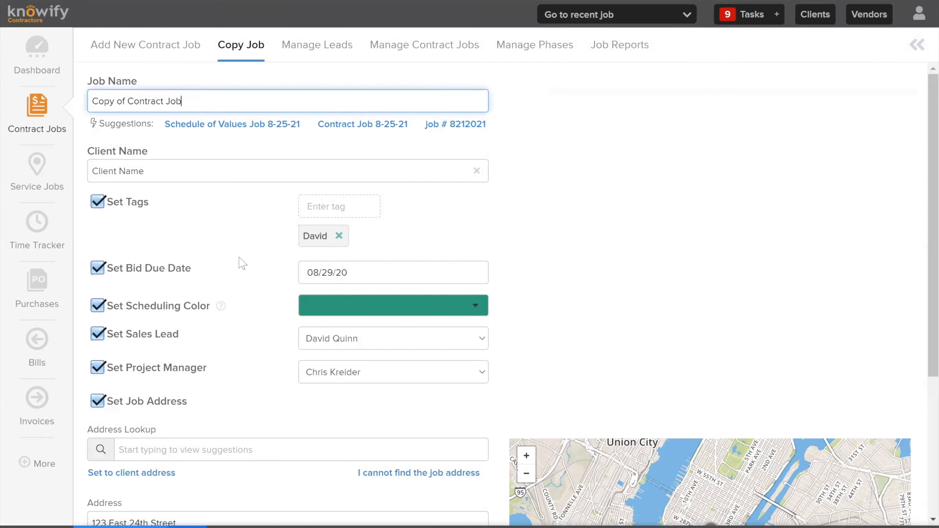
scroll(239, 264, down, 4)
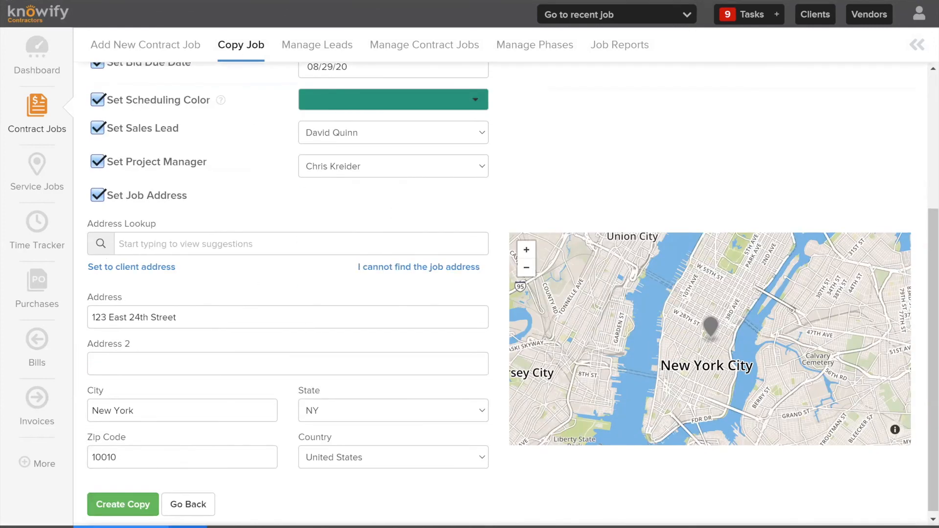
click(131, 507)
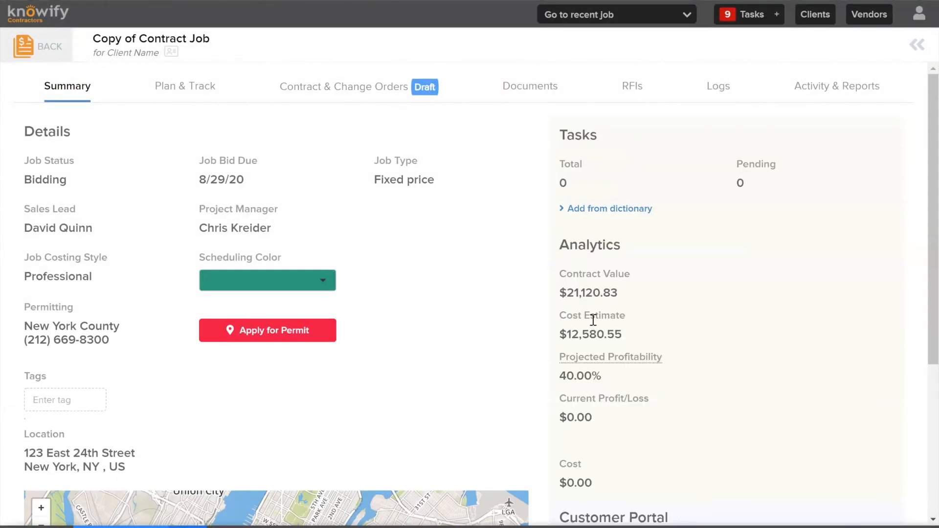
In the copied job's contract, set the price of the Masonry line item to $2,500
click(350, 97)
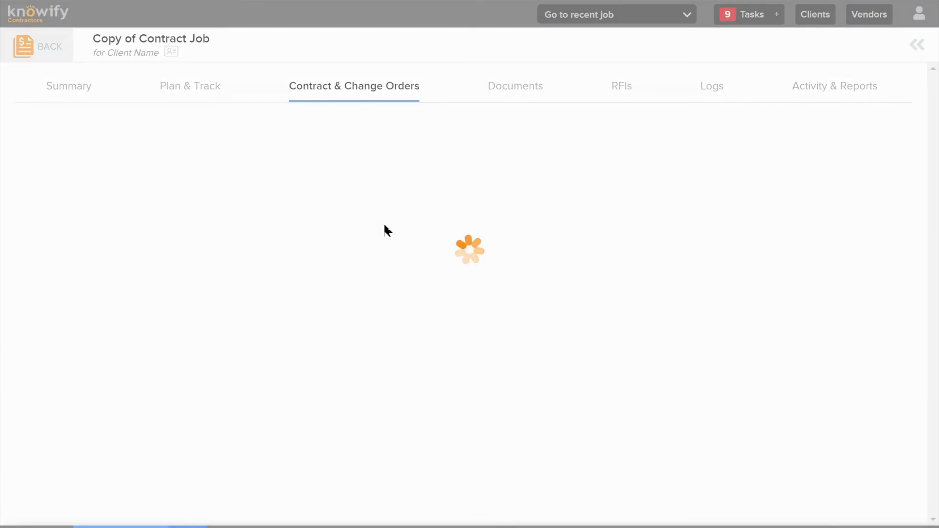
scroll(394, 224, down, 7)
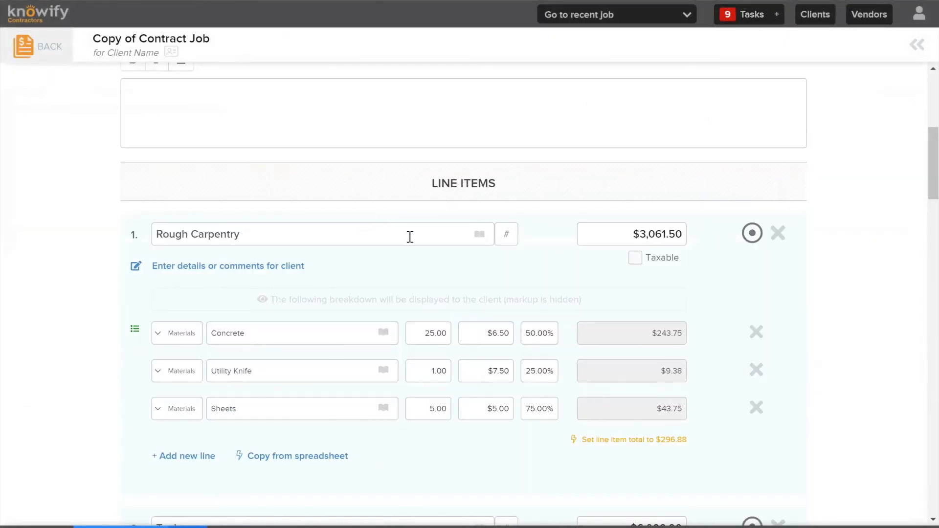
scroll(410, 237, down, 7)
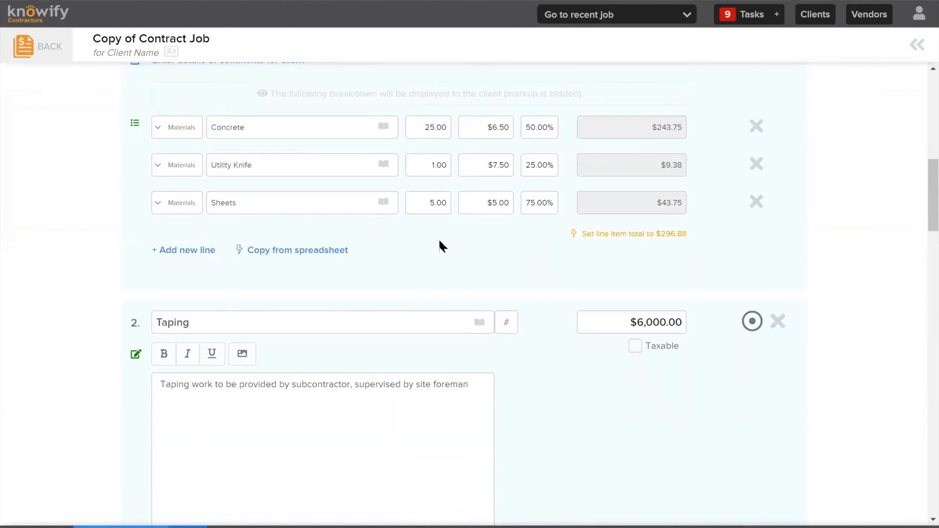
scroll(445, 230, down, 7)
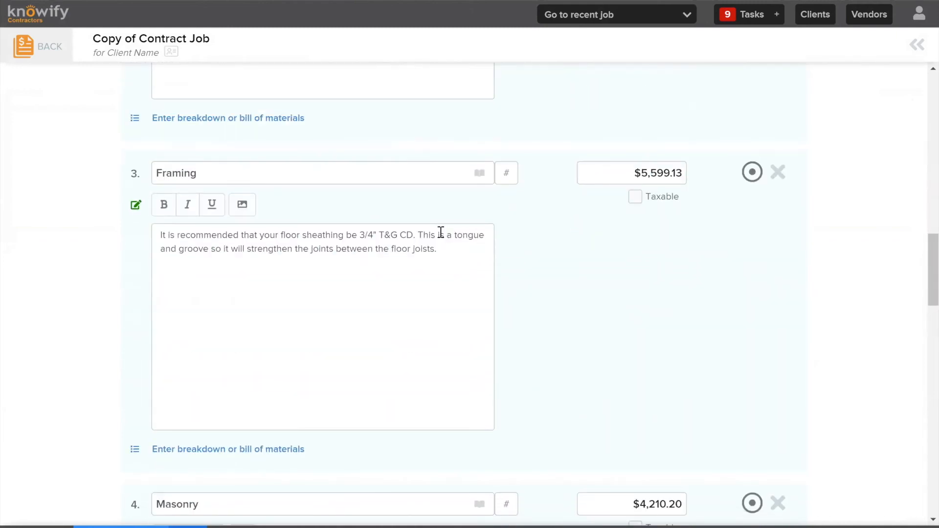
scroll(446, 234, down, 7)
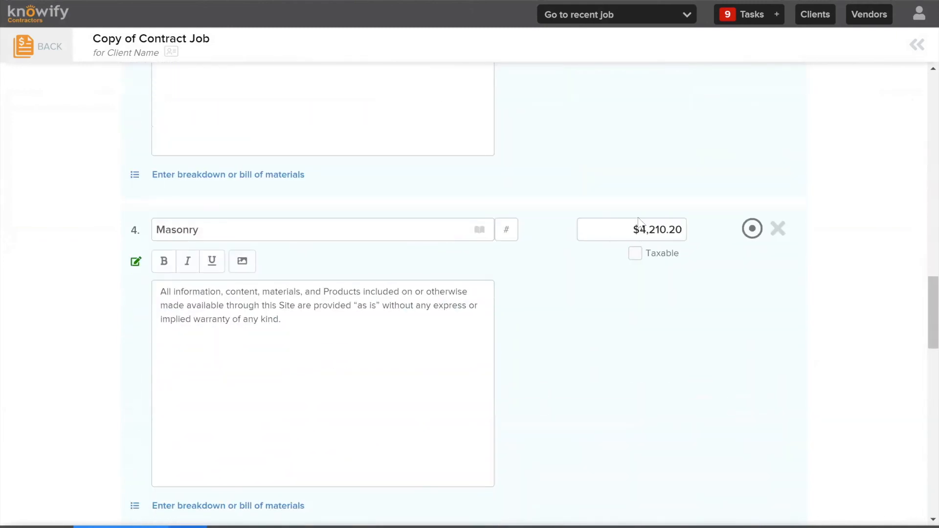
click(638, 223)
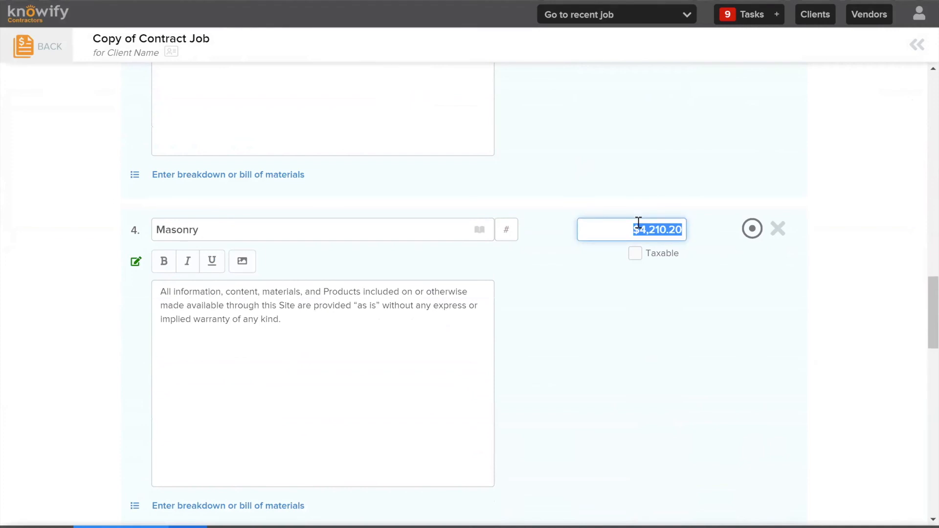
text(2500)
click(622, 185)
Set the price of the Taping line item to $4,000 in the copied job's contract
scroll(622, 189, up, 12)
click(661, 322)
click(661, 321)
text(4000)
key(BackSpace)
key(BackSpace)
key(BackSpace)
key(BackSpace)
key(BackSpace)
key(BackSpace)
key(BackSpace)
key(BackSpace)
key(BackSpace)
text(4000)
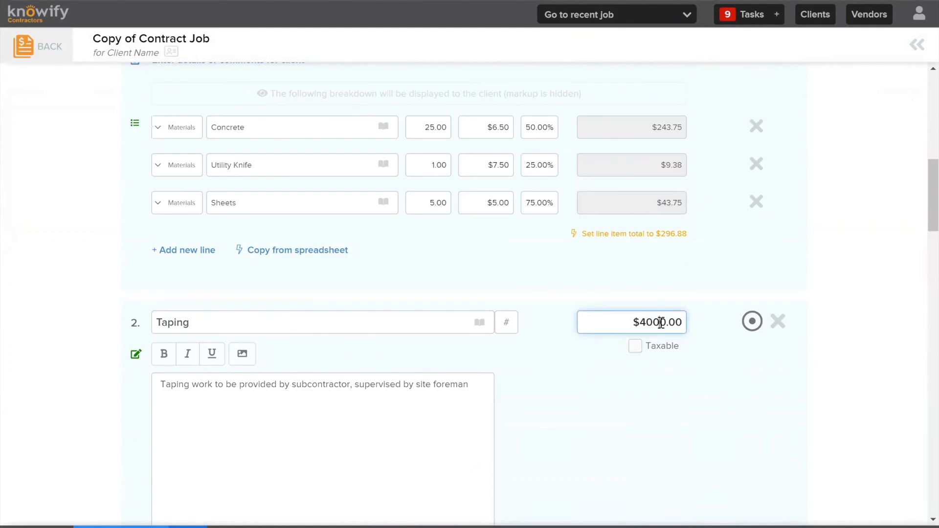
click(477, 290)
scroll(478, 272, up, 3)
click(472, 234)
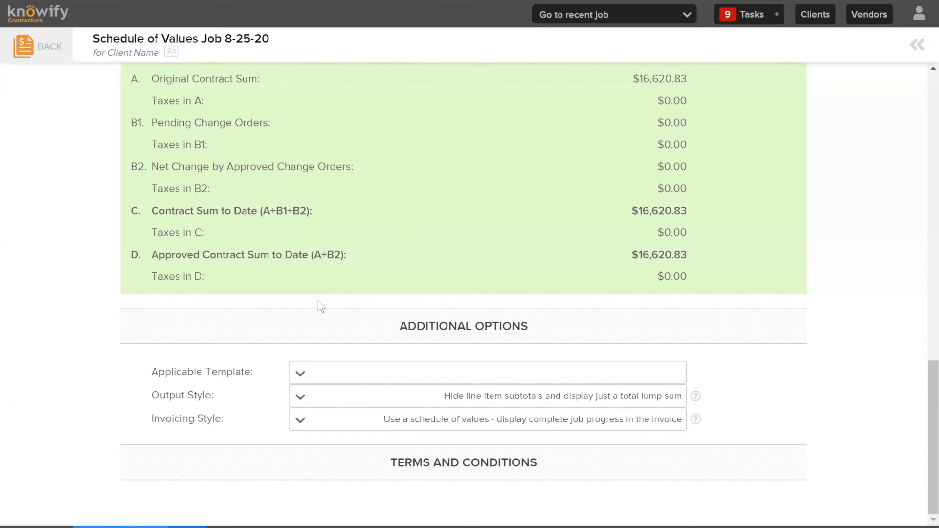
Review the Schedule of Values Job 8-25-20 contract's invoicing style and line items, and start invoicing by switching to the existing draft invoice
scroll(327, 298, up, 12)
scroll(340, 298, down, 12)
click(453, 421)
click(449, 422)
scroll(391, 277, up, 12)
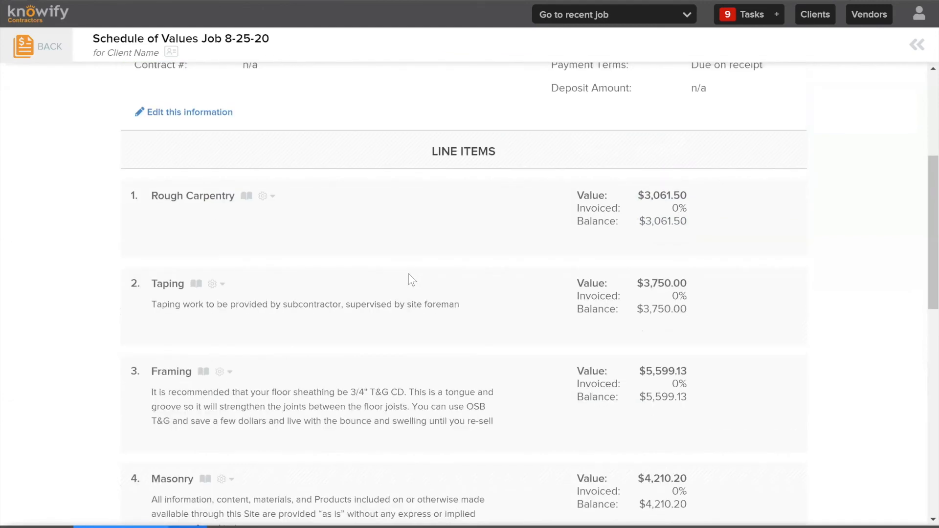
scroll(411, 280, up, 5)
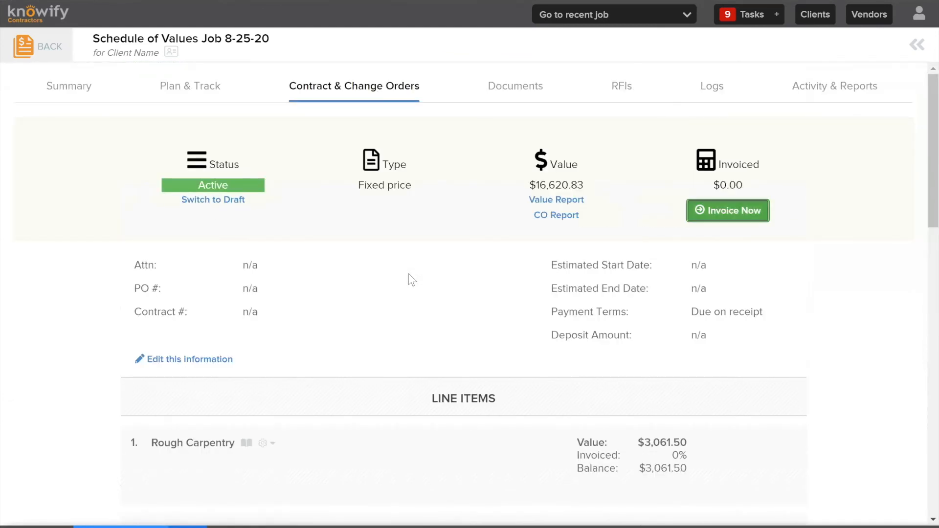
click(728, 211)
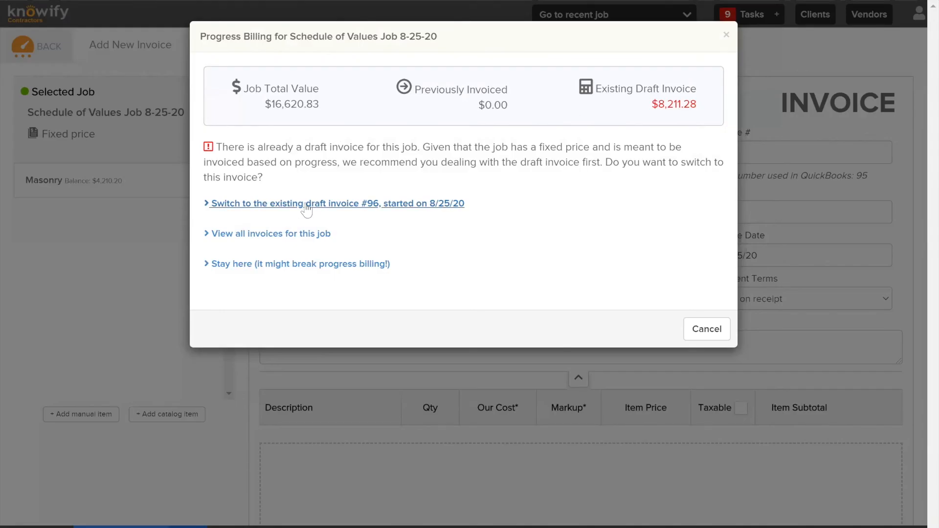
click(306, 205)
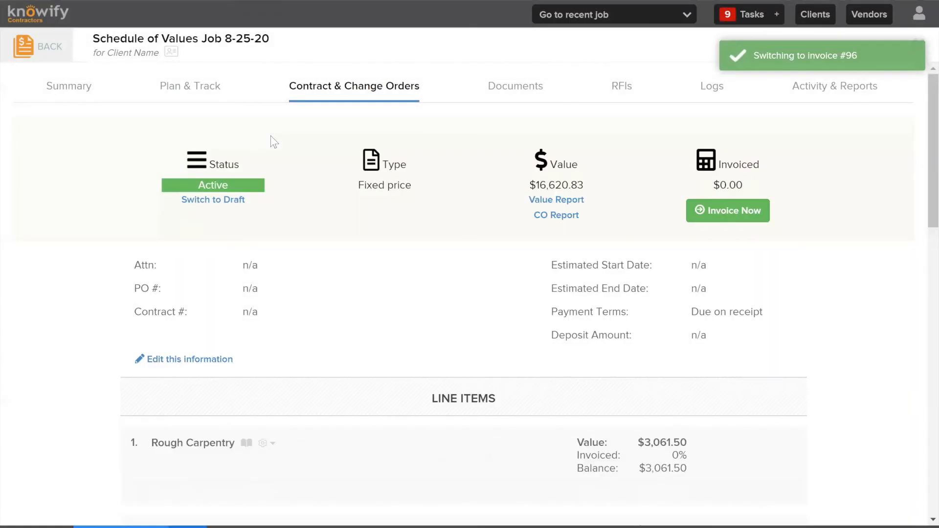
Start another invoice from the job's contract, stay on it despite the existing draft, and examine the schedule-of-values progress billing
scroll(434, 361, down, 3)
scroll(432, 355, down, 10)
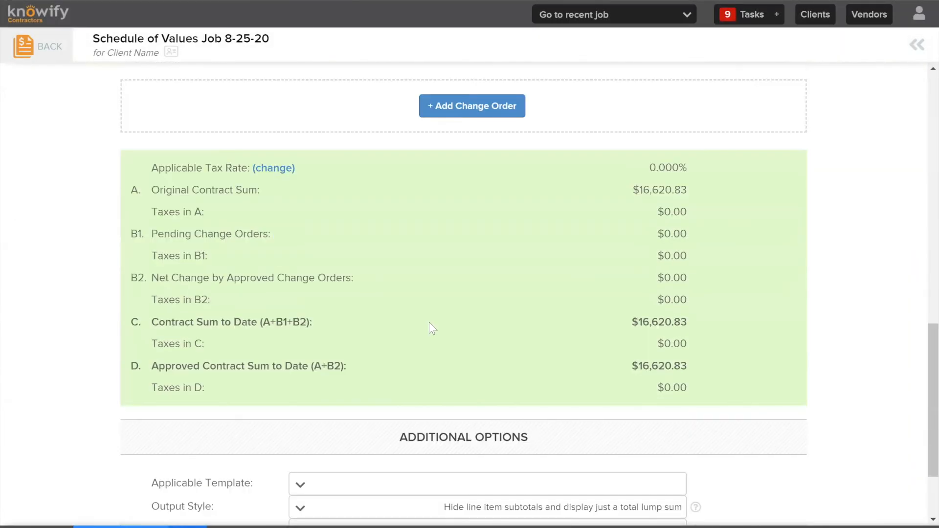
scroll(429, 323, down, 2)
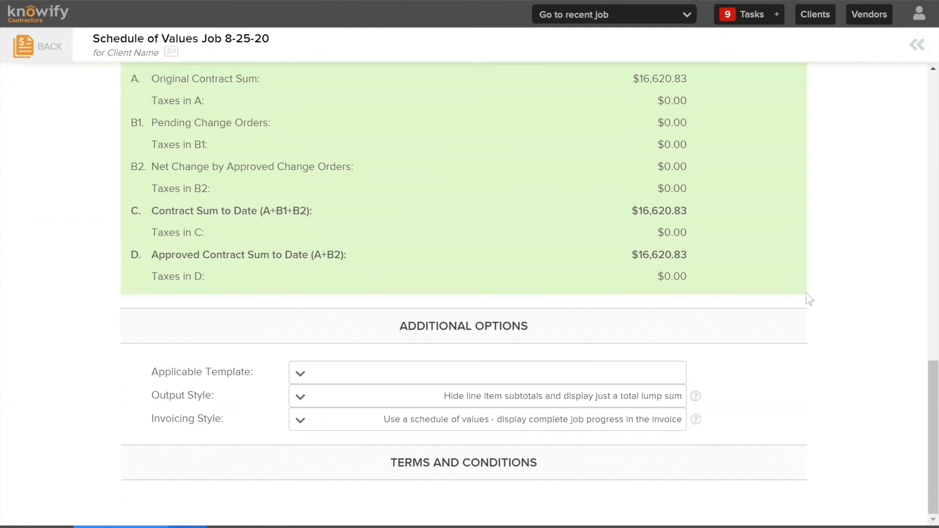
scroll(658, 236, up, 15)
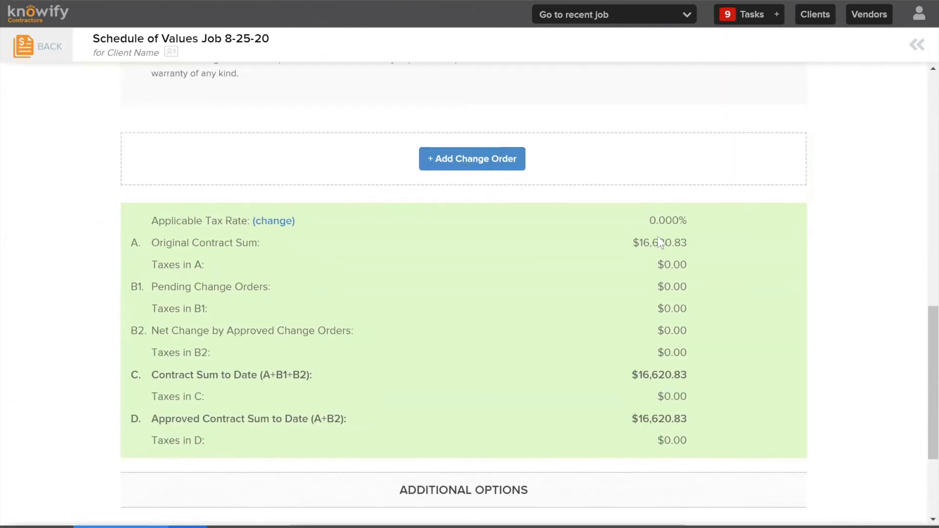
click(729, 214)
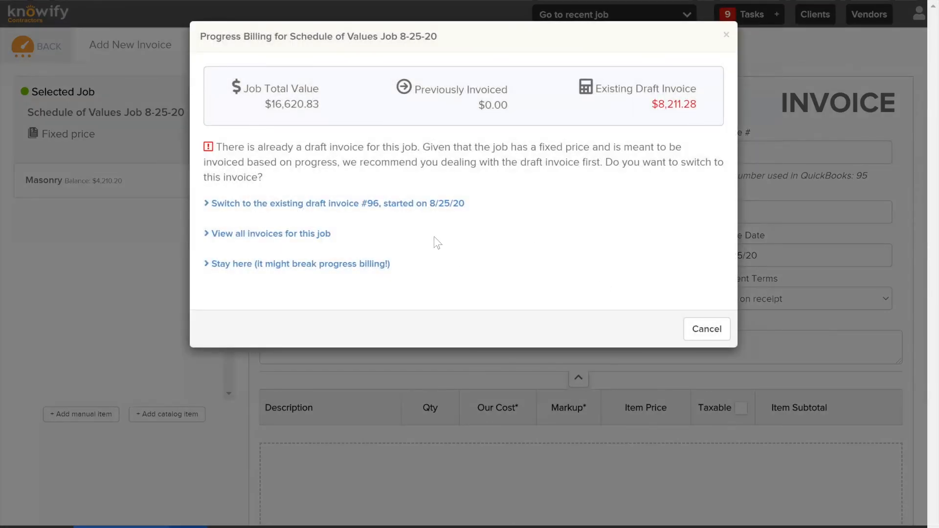
click(314, 265)
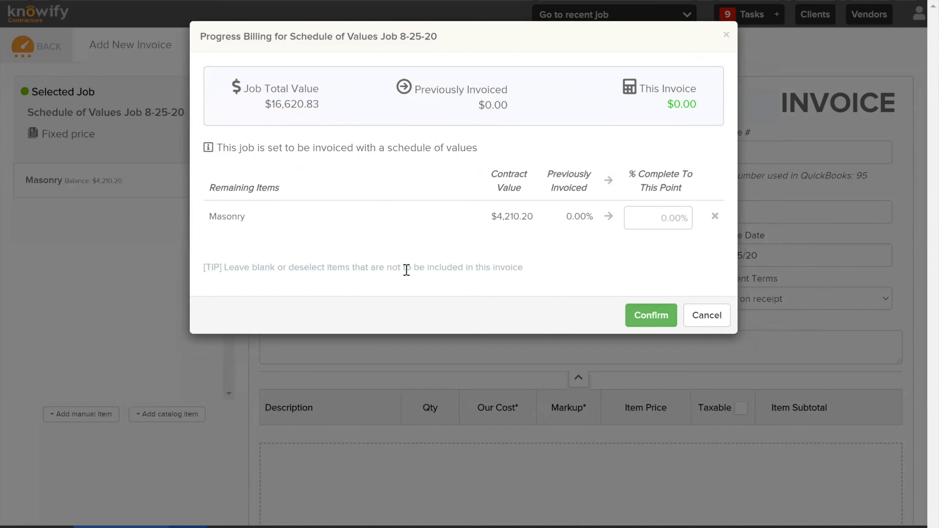
drag(215, 148, 492, 152)
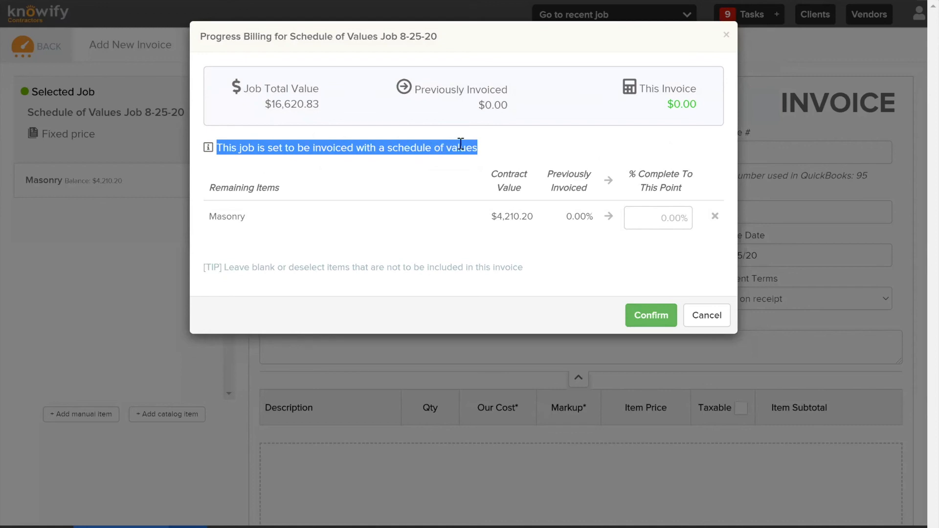
click(469, 145)
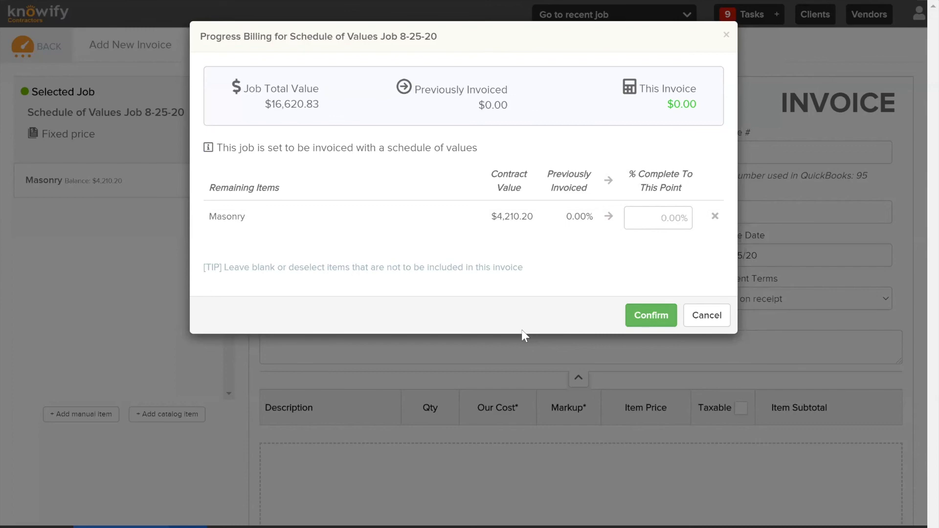
key(Escape)
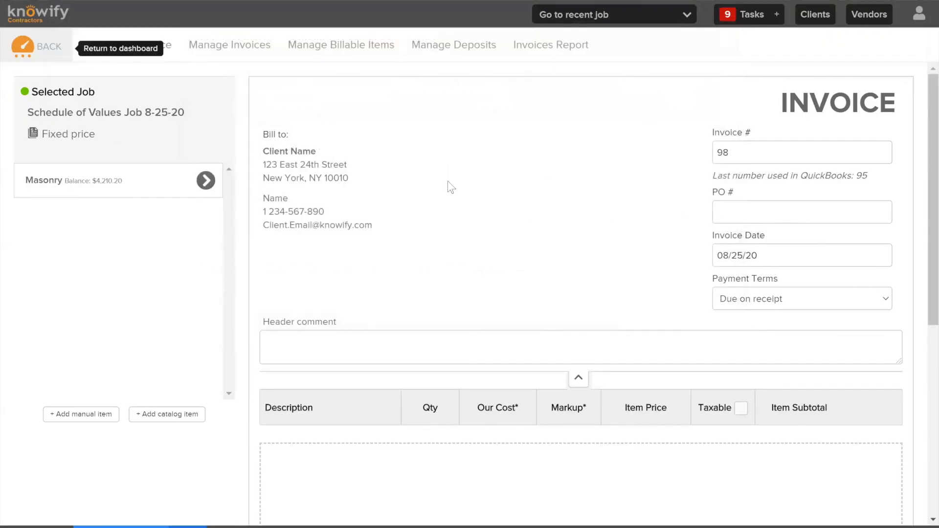
Leave the invoice without saving and open the contract and change orders of Contract Job 8-25-20
click(31, 64)
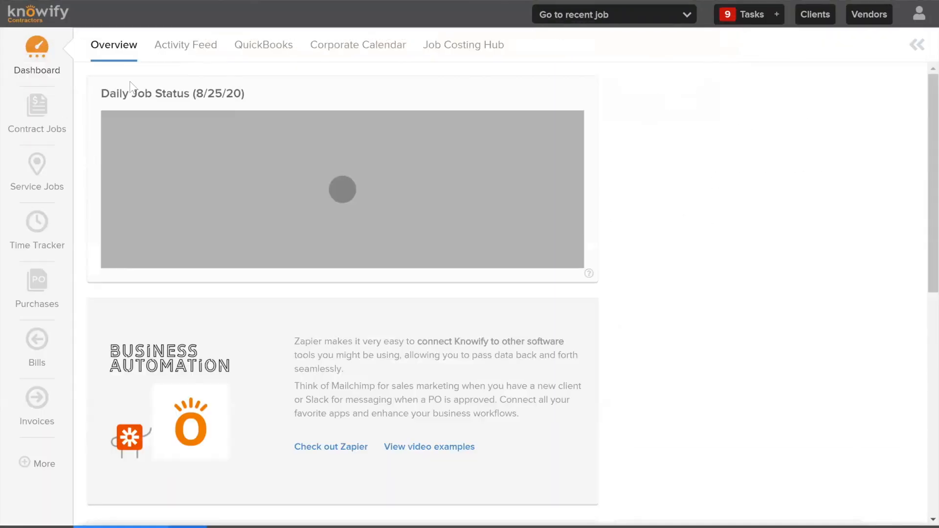
click(49, 130)
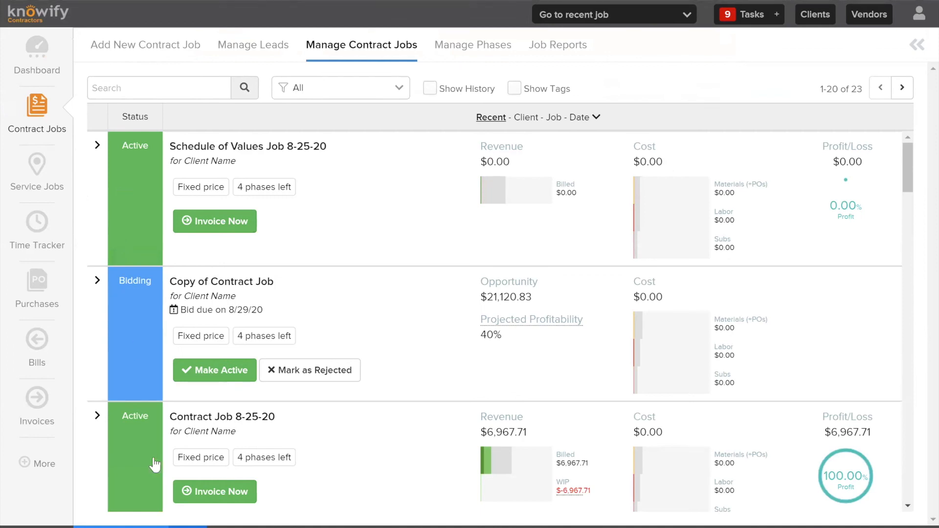
click(147, 441)
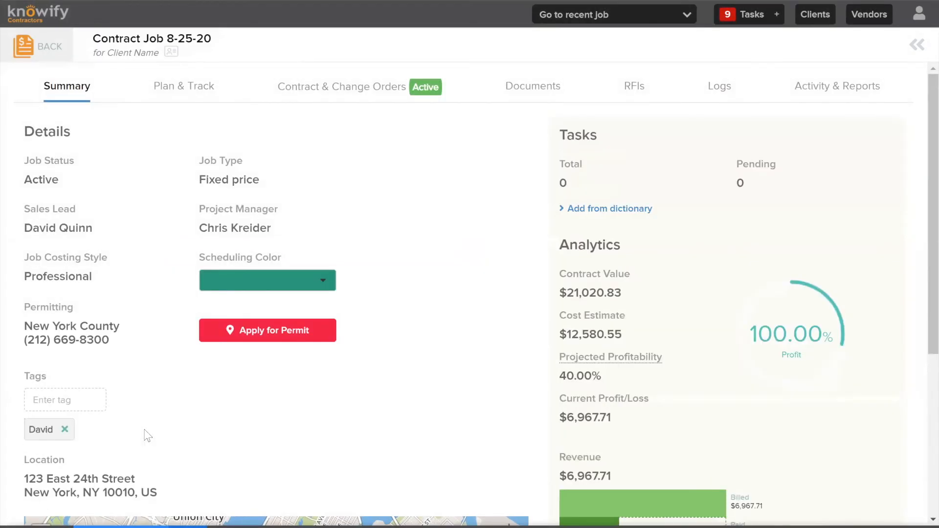
click(388, 91)
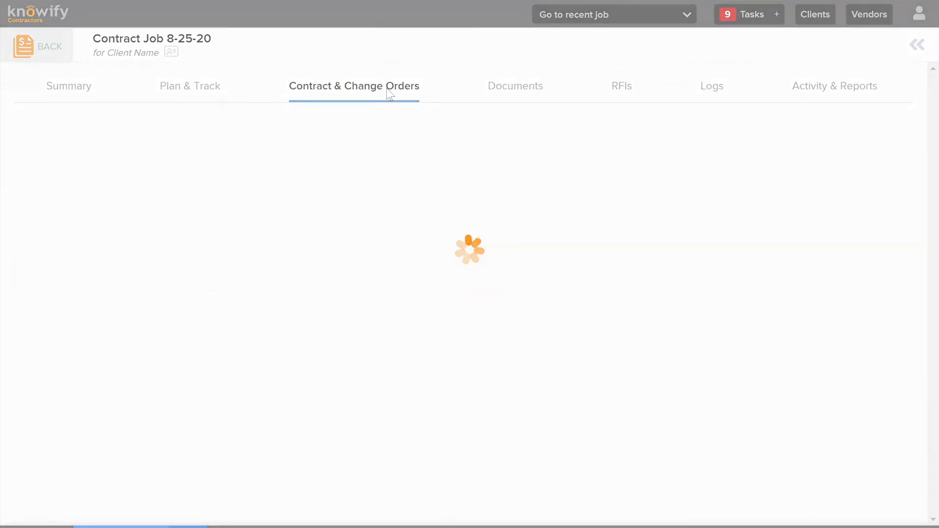
Add a change order named "T&M Change Order" with a $0.00 price to the contract and save it as a draft
scroll(349, 239, down, 15)
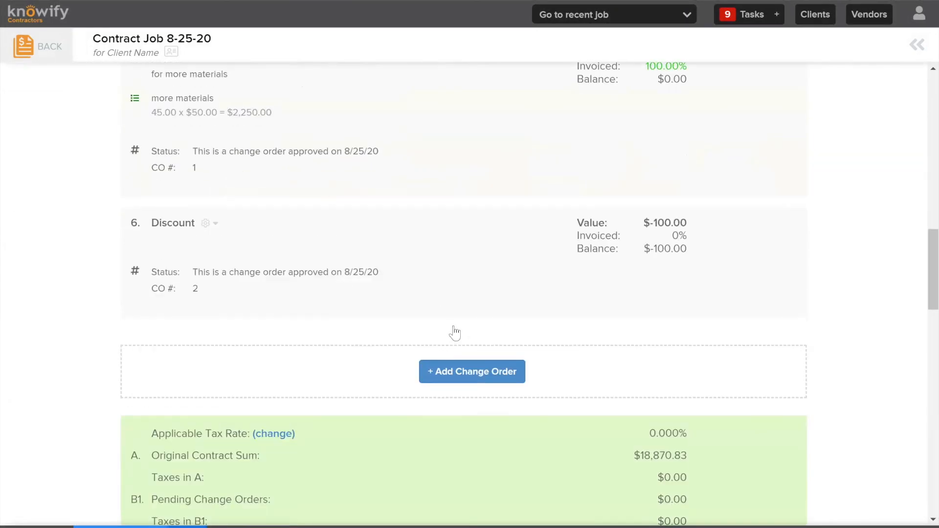
click(478, 374)
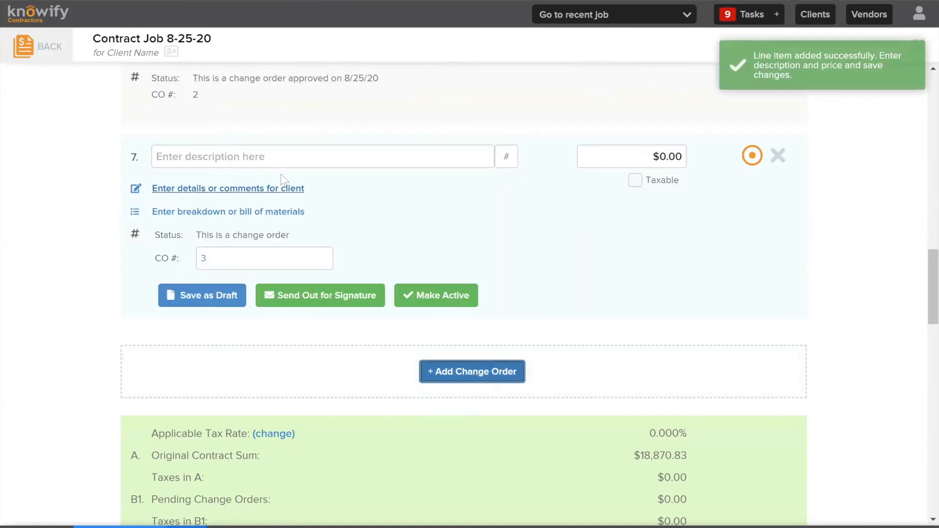
click(287, 157)
text(T&M )
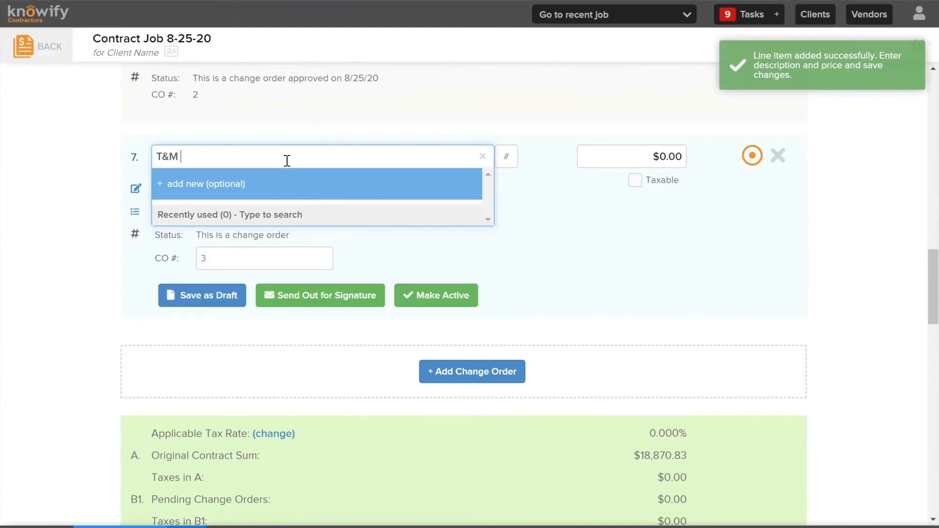
text(Change Order)
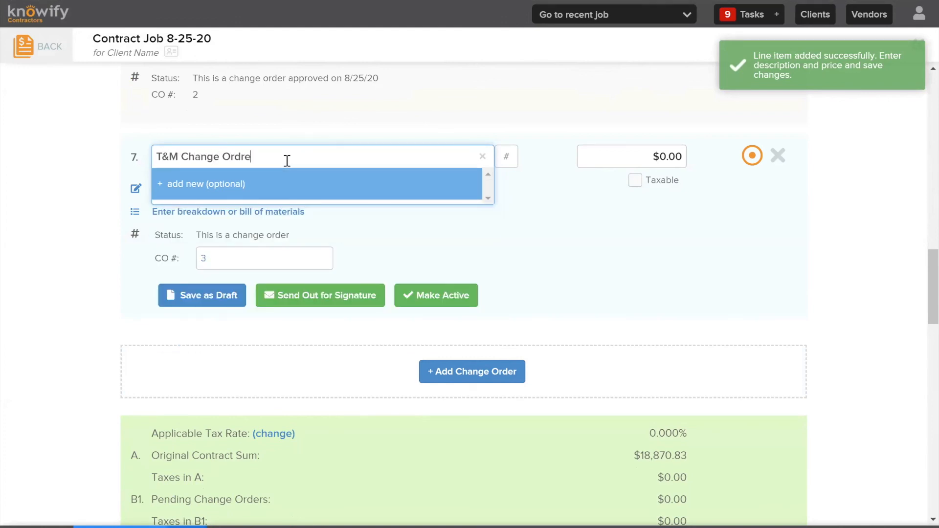
key(Tab)
key(Tab)
text(1)
key(BackSpace)
text(0)
click(226, 298)
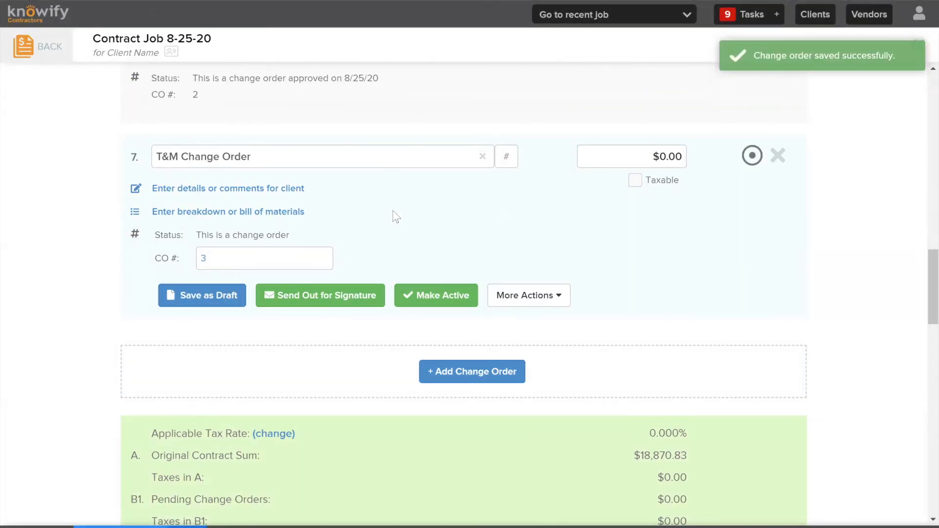
Open the plan of Contract Job 8-25-20 and put it into budget mode
click(199, 86)
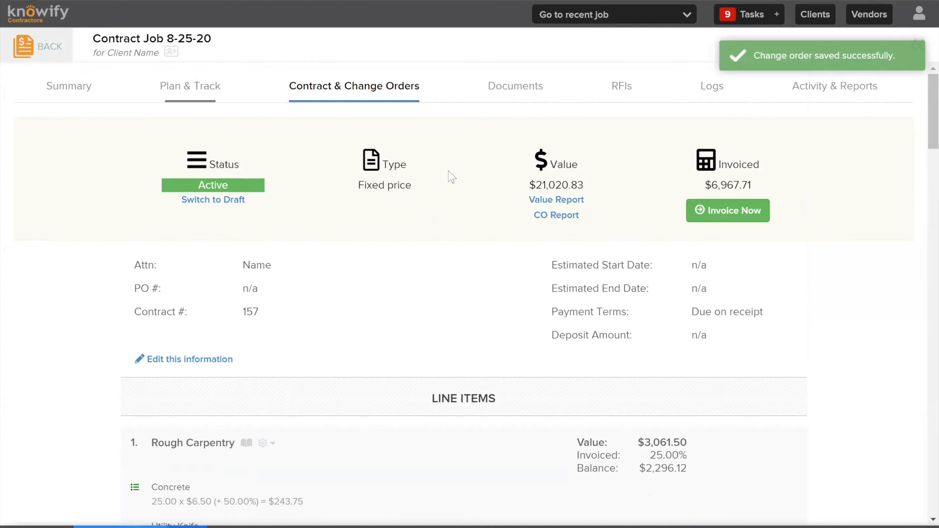
scroll(411, 245, down, 15)
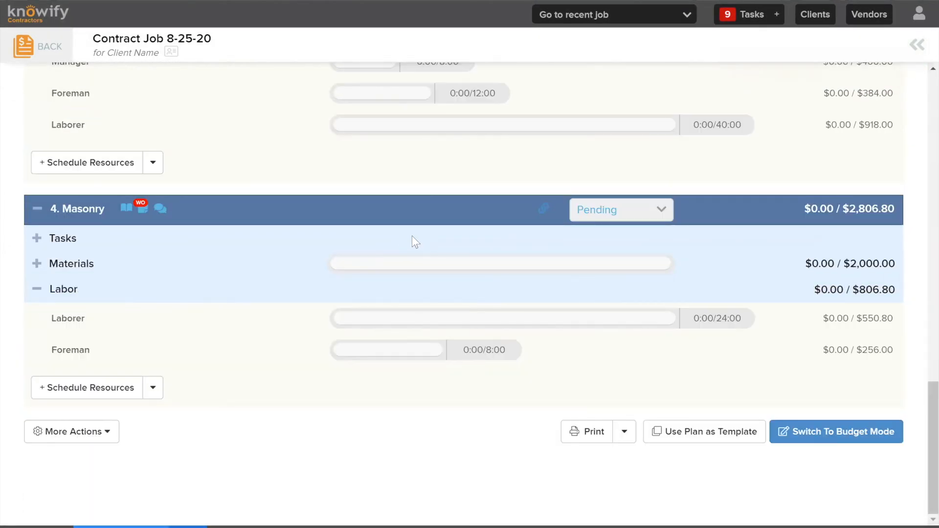
click(823, 439)
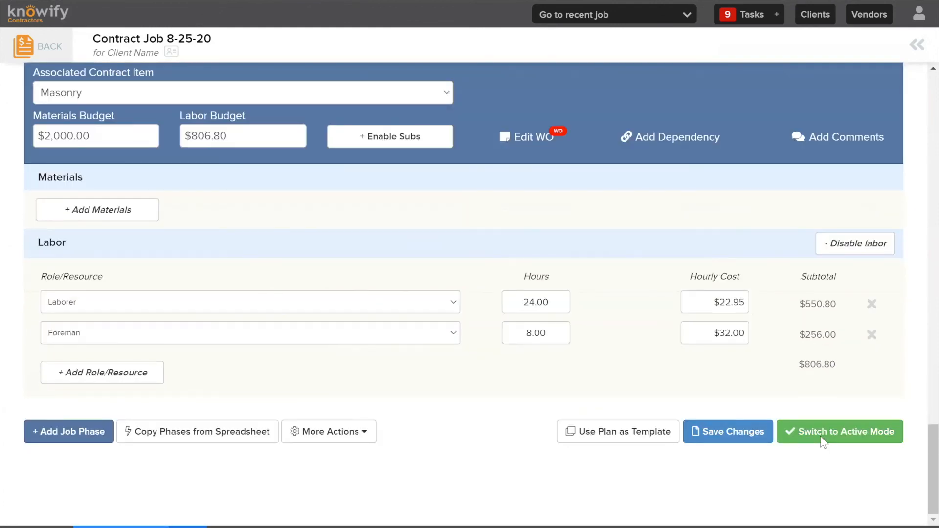
Add a job phase named "T&M Change Order" to the plan and associate it with the T&M Change Order contract item
click(73, 435)
click(93, 258)
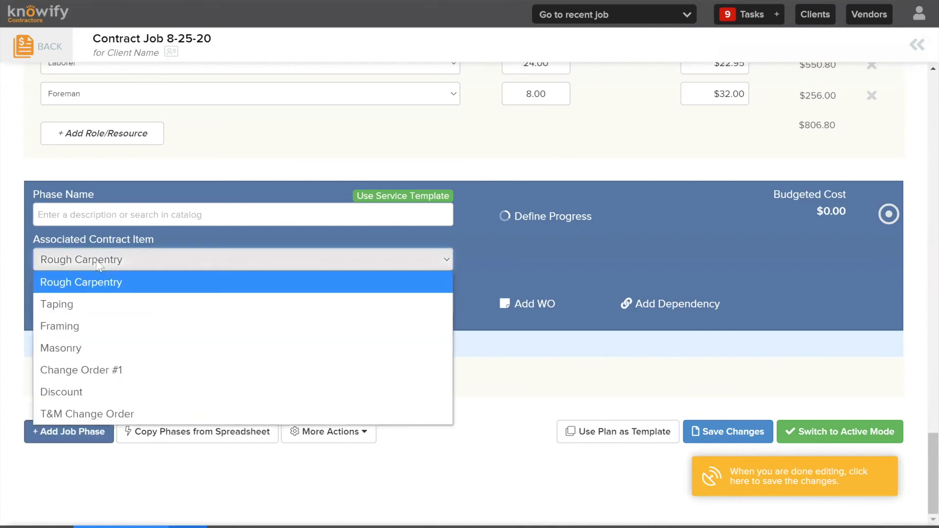
click(103, 414)
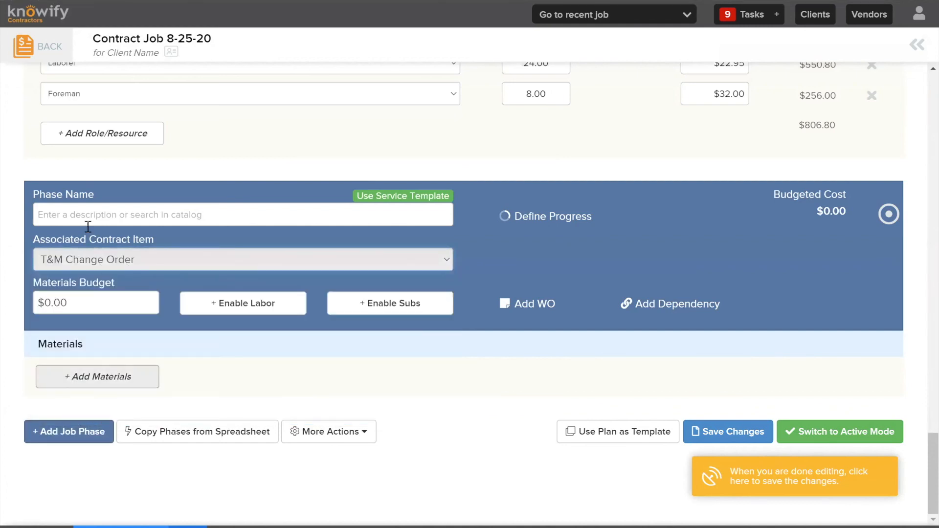
click(55, 214)
text(T&M )
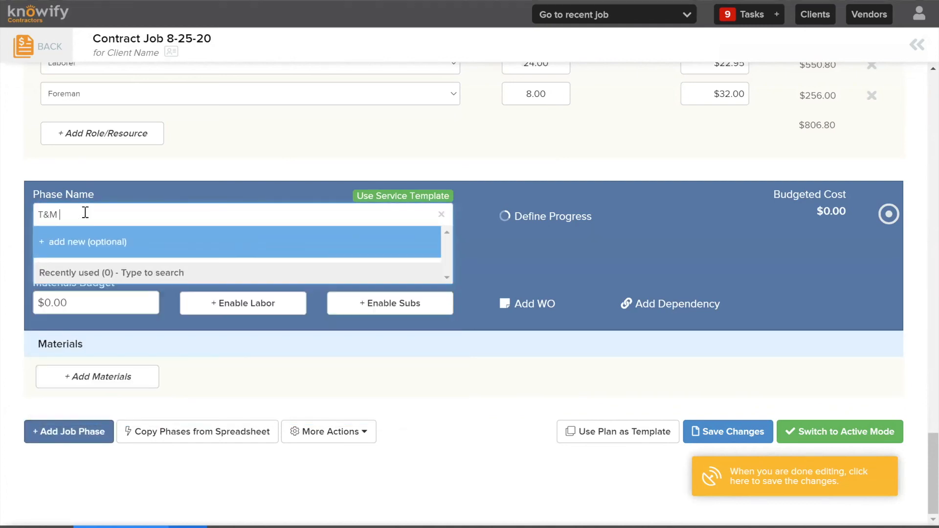
text(Change Order)
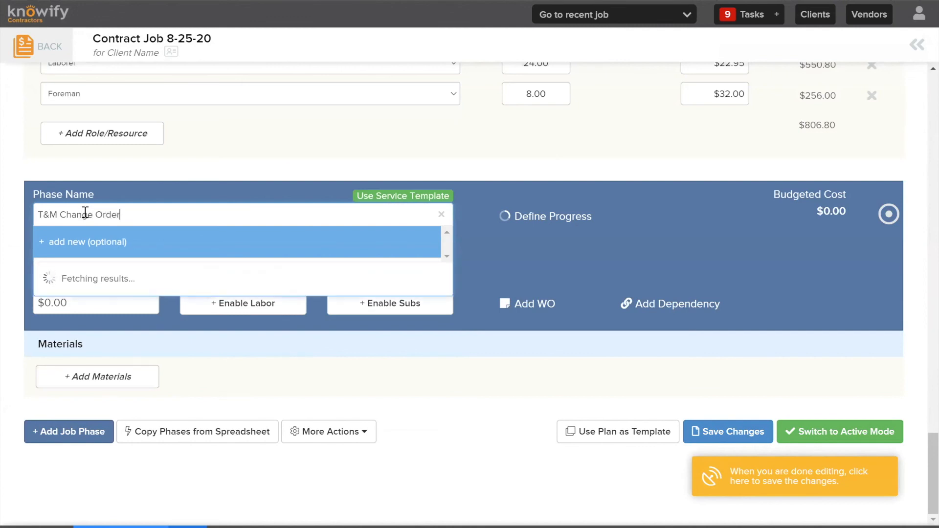
click(267, 163)
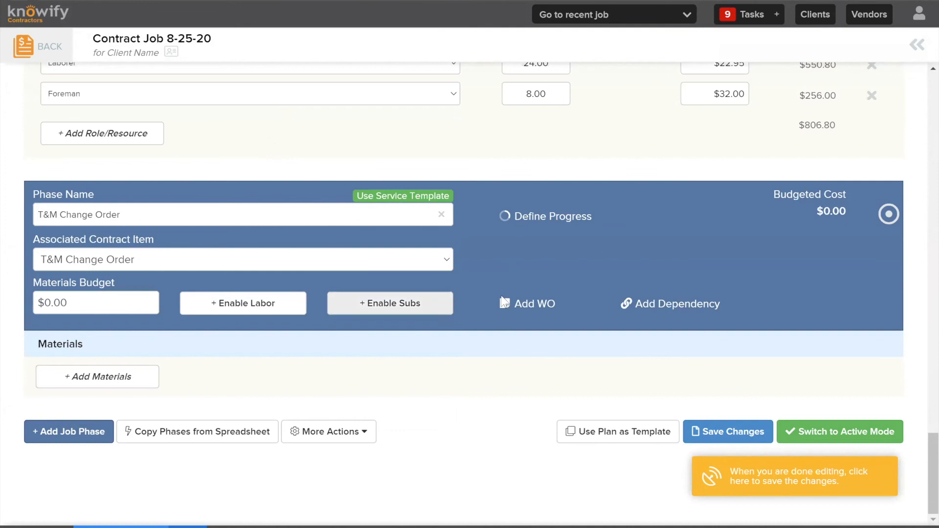
Enable labor for the T&M Change Order phase, budget $500 for materials and $1,500 for labor, and switch the plan to active mode
click(243, 303)
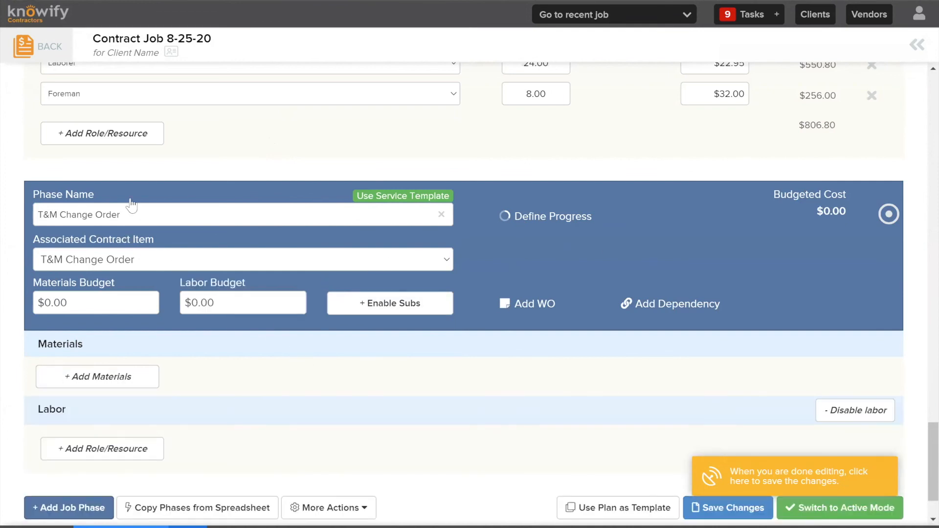
click(106, 300)
text(500)
click(209, 300)
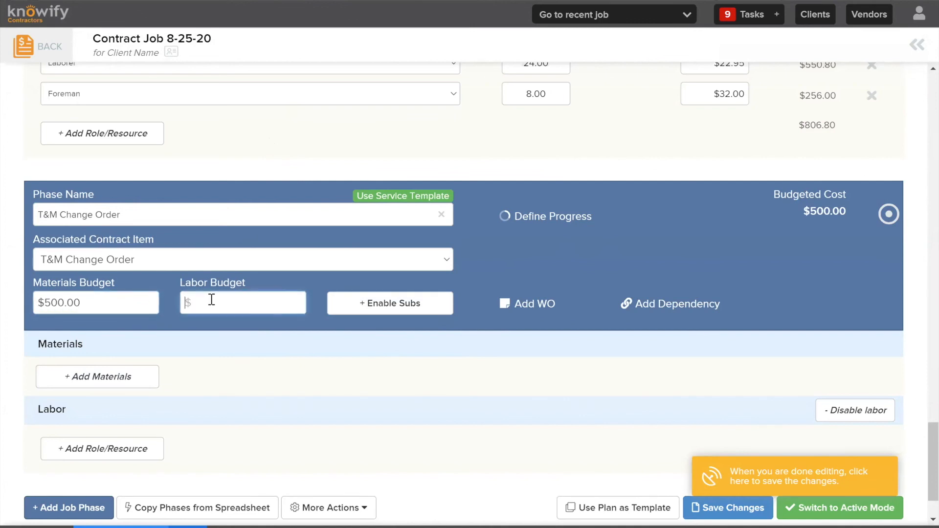
text(1500)
click(231, 327)
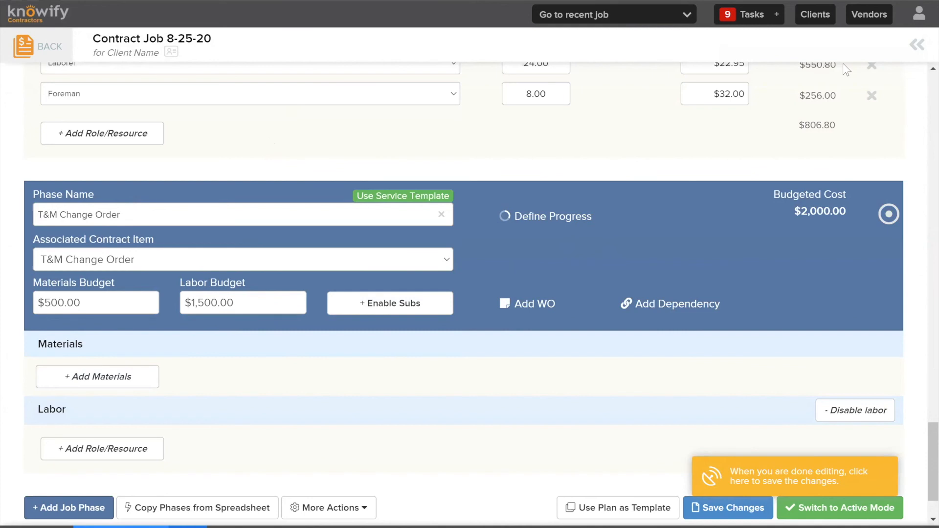
click(846, 512)
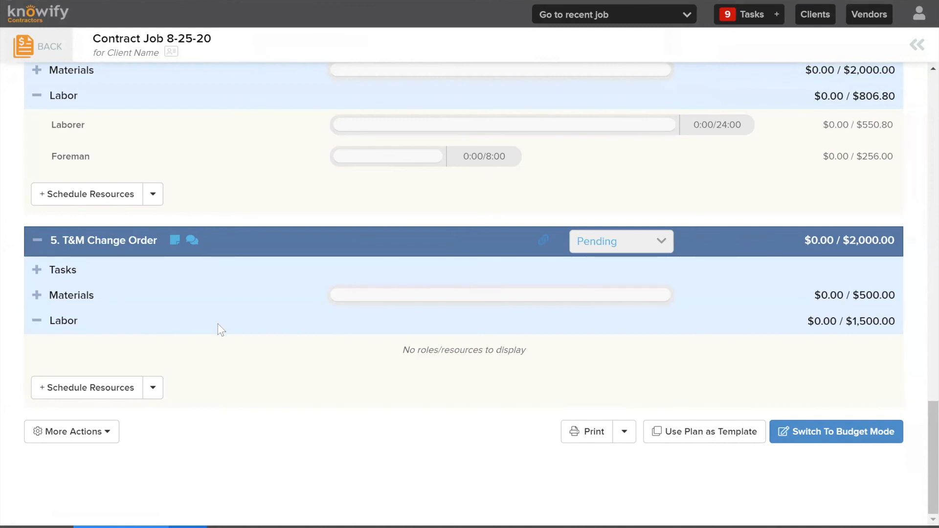
Open the job's contract and change orders and go to the T&M Change Order item's cost breakdown
scroll(229, 328, up, 3)
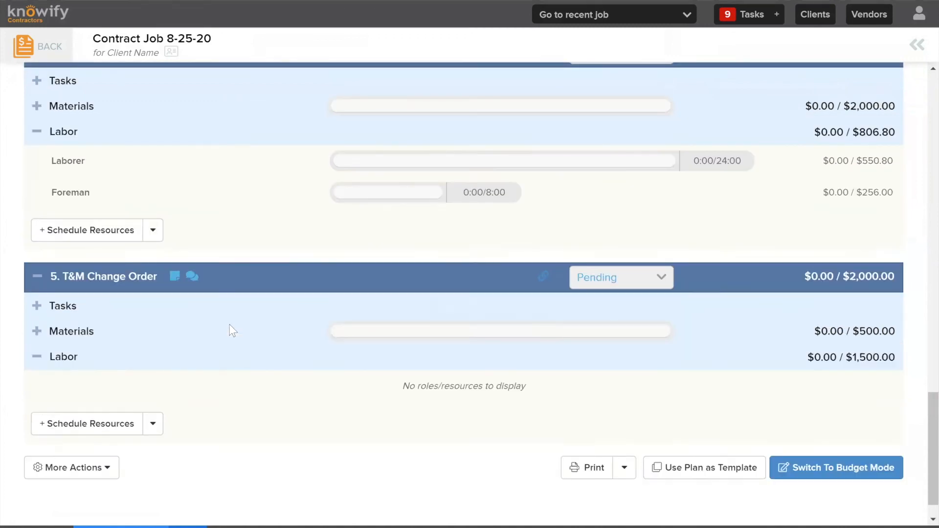
scroll(184, 421, up, 15)
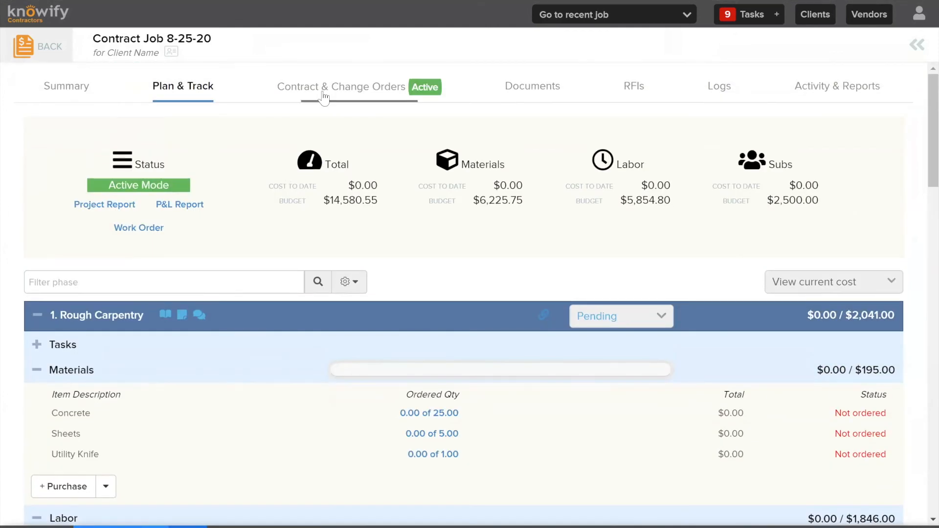
click(324, 97)
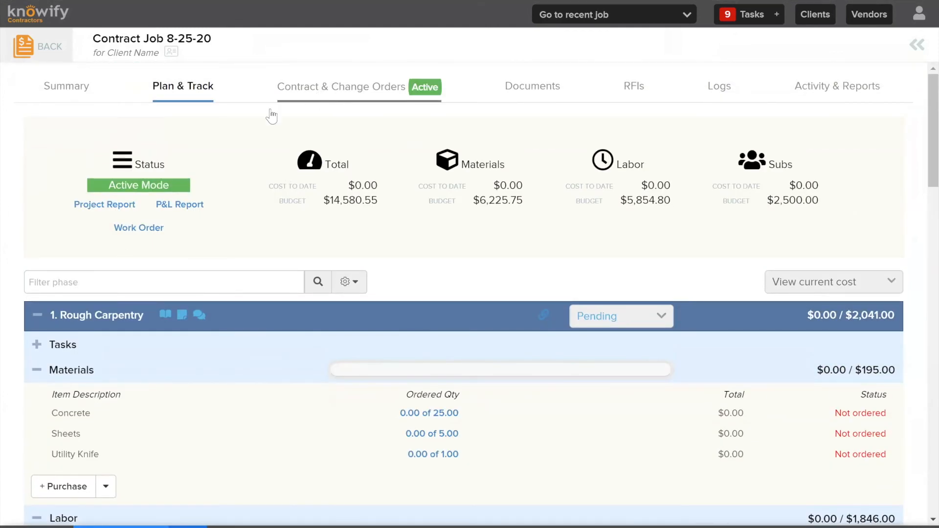
scroll(246, 329, down, 15)
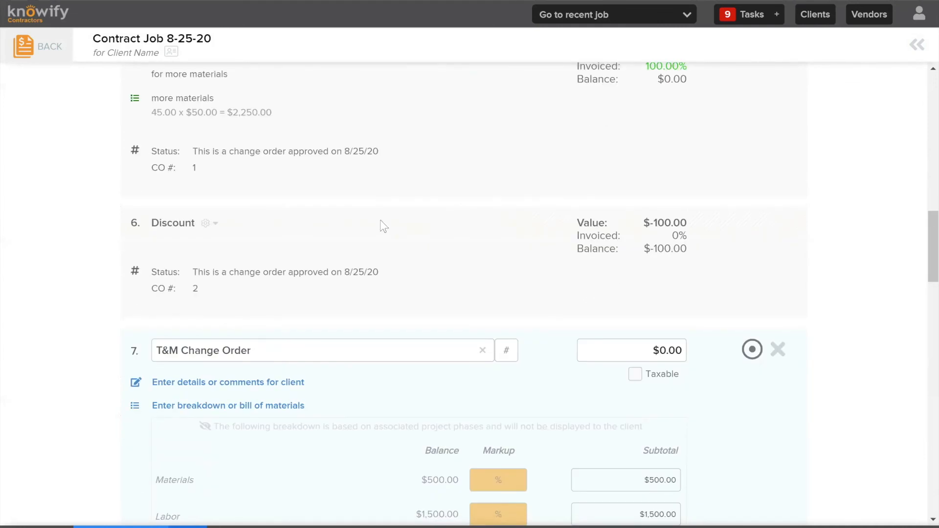
scroll(406, 284, down, 4)
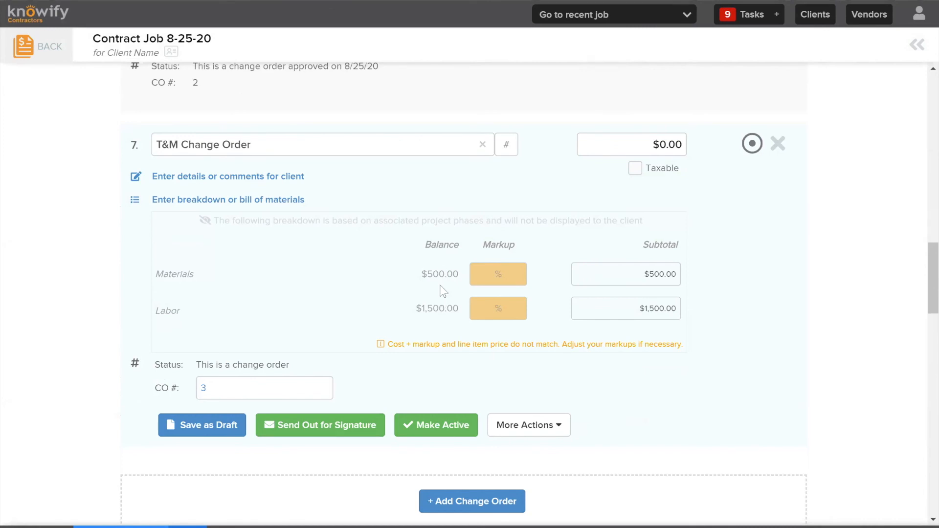
Set the T&M Change Order's markup to 25% for materials and 50% for labor, and make the change order active
click(510, 270)
text(25)
key(BackSpace)
key(BackSpace)
click(324, 303)
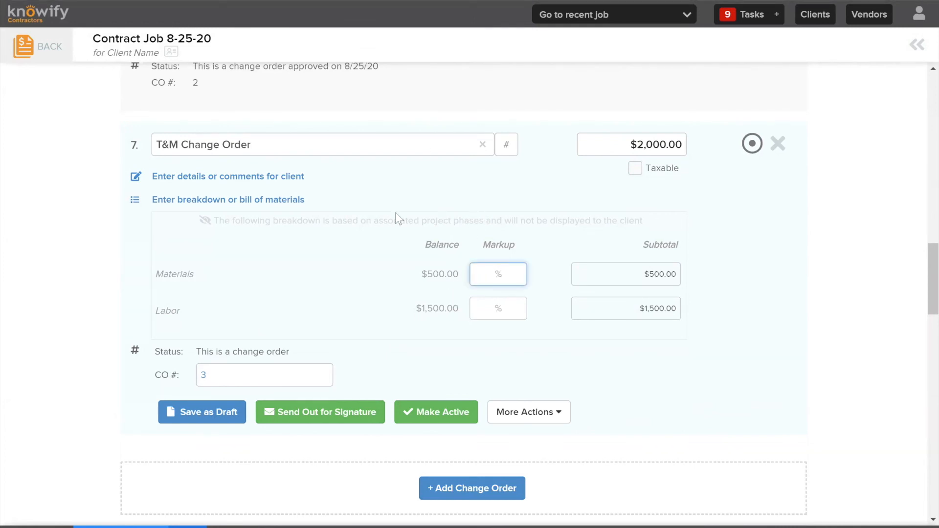
text(25)
click(516, 303)
text(5)
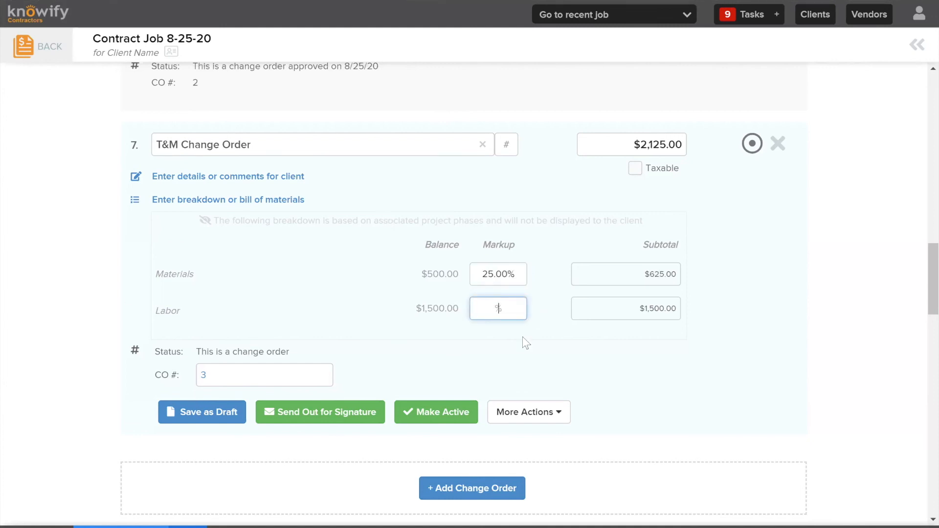
text(0)
click(538, 346)
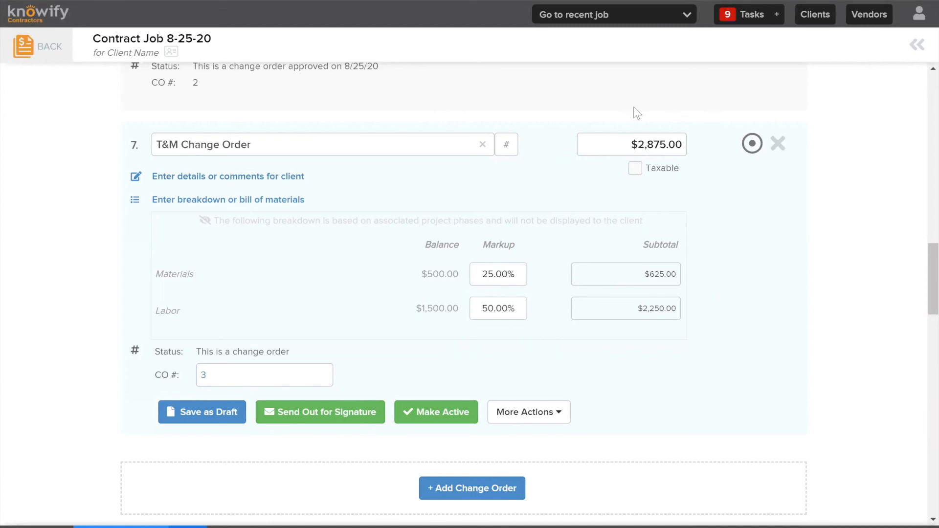
click(468, 421)
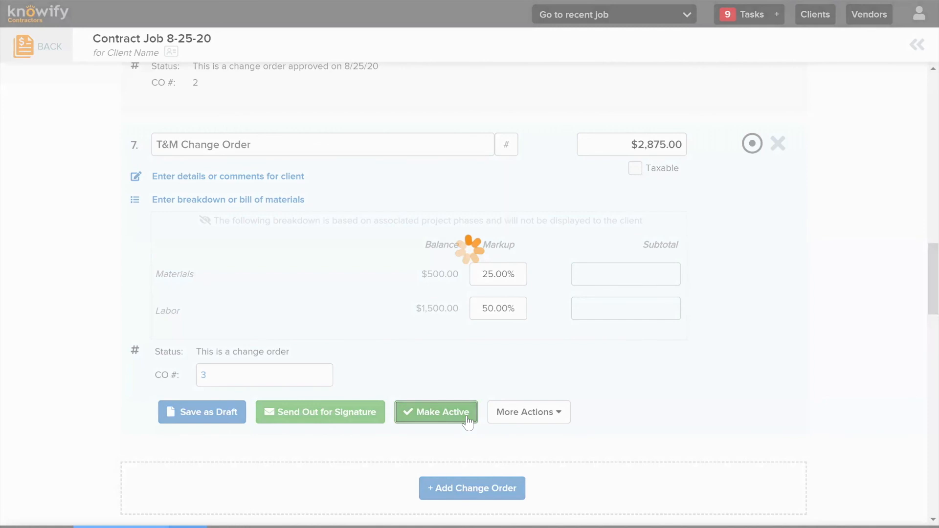